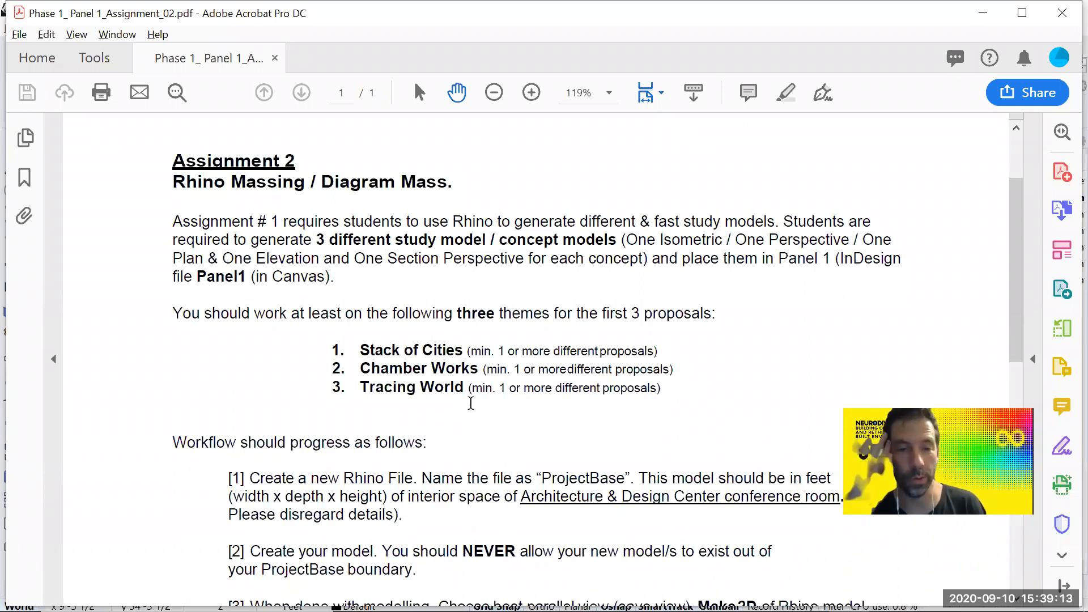
Switch to the course modules in Chrome and open the Chamber Works _ Libeskind link under Panel 1 in a new window
key(alt+Tab)
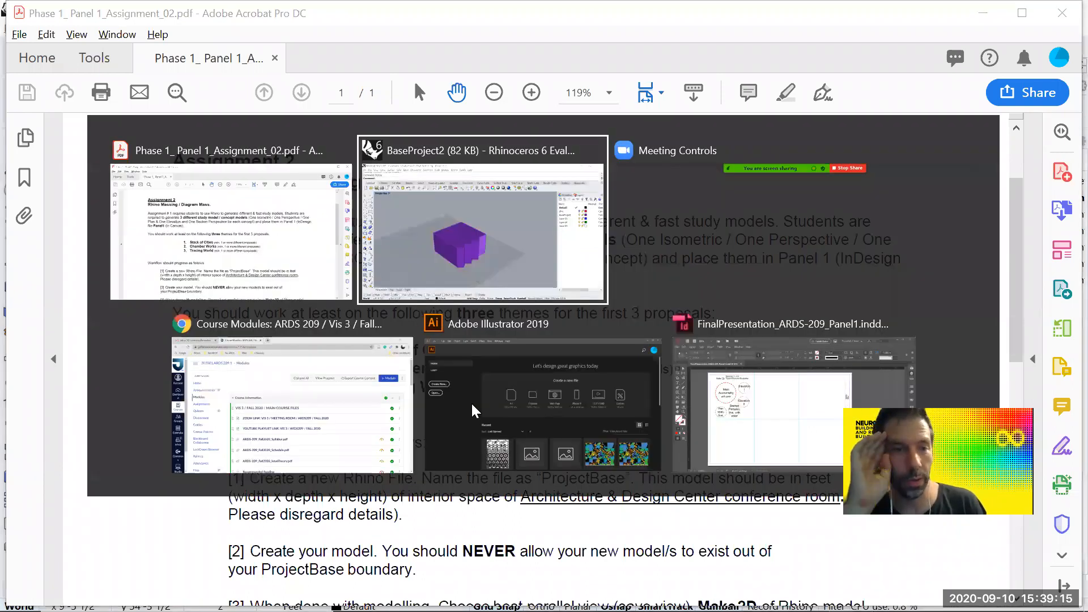
key(alt+Tab)
key(alt+Tab)
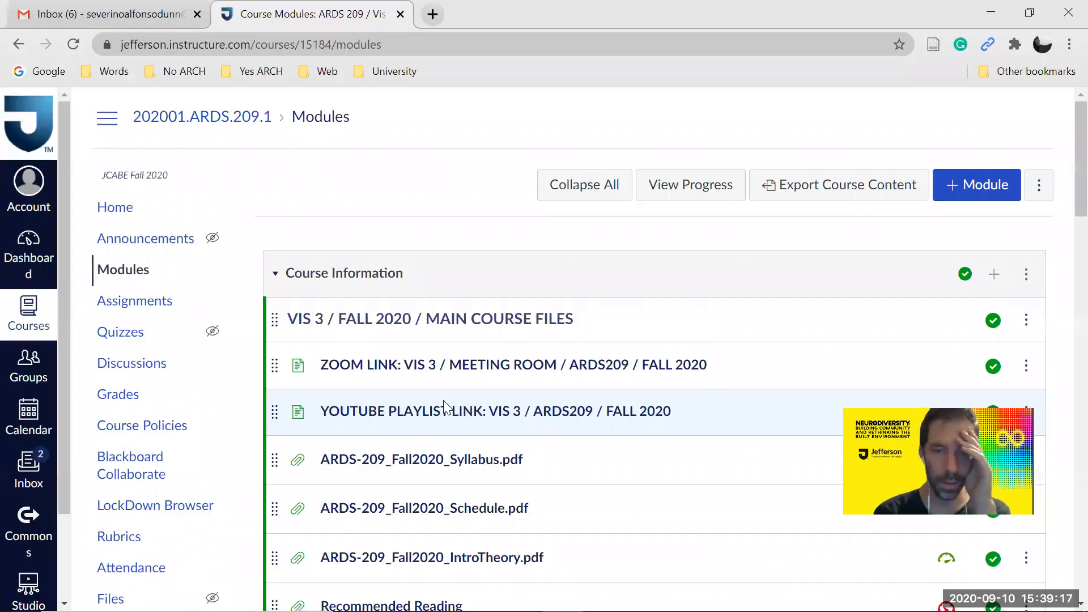
scroll(442, 400, down, 9)
scroll(447, 391, down, 3)
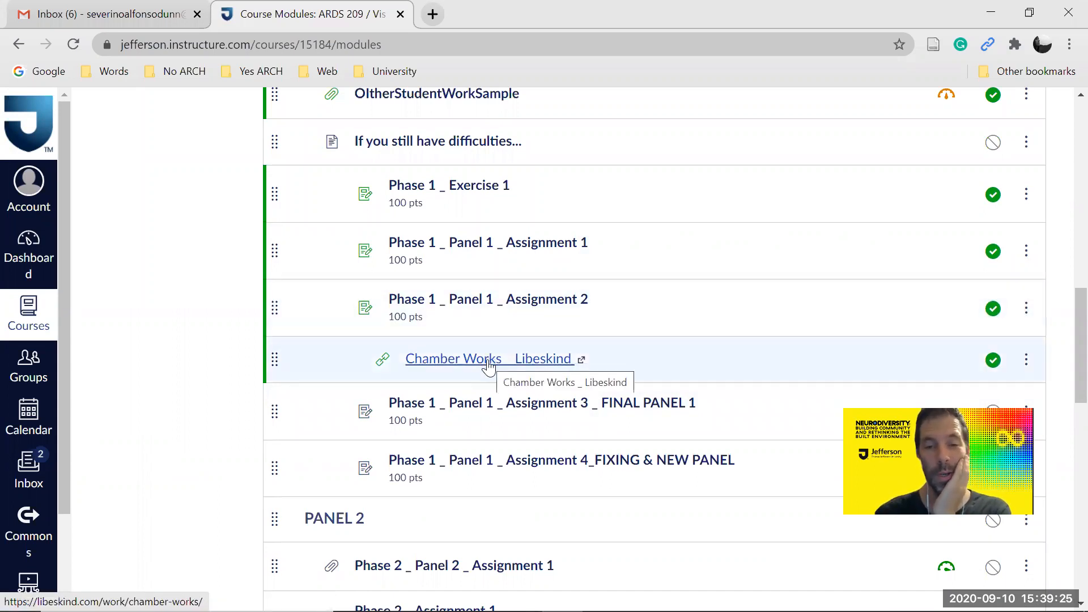
click(488, 362)
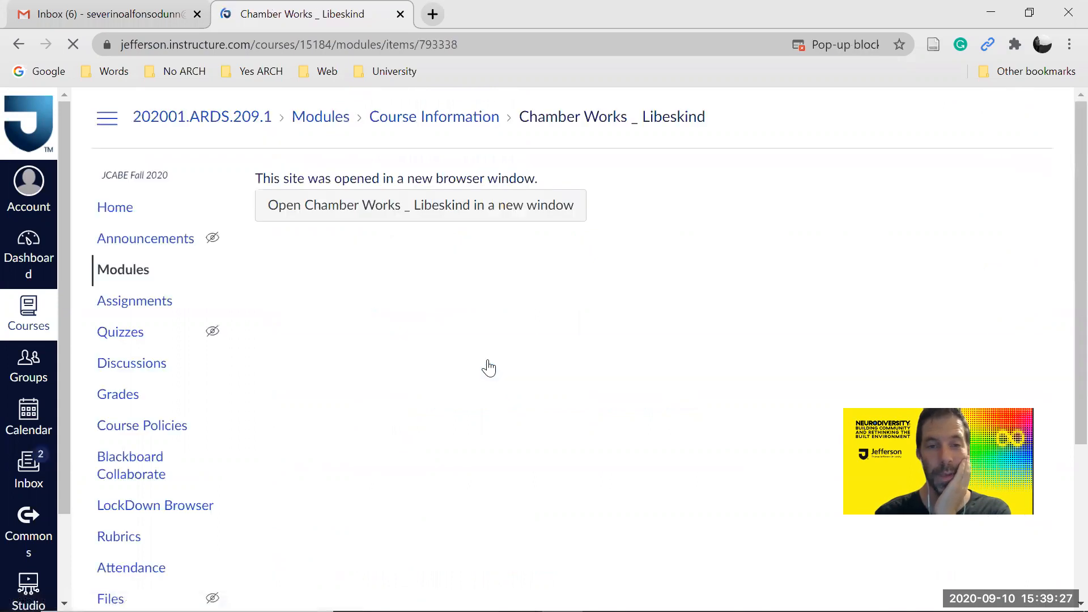
click(499, 204)
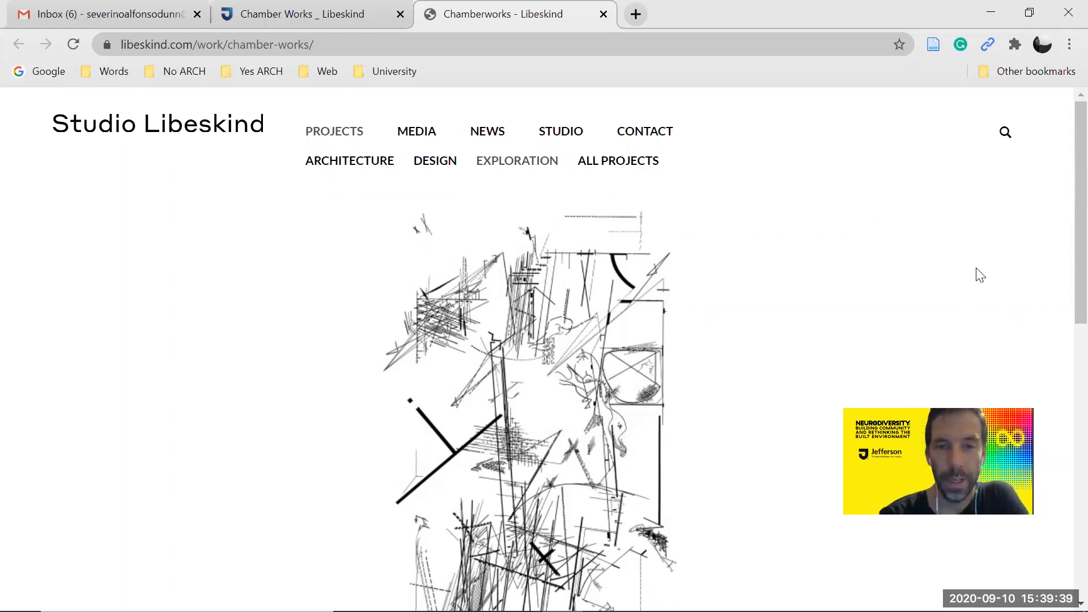
Examine the Chamberworks project page, including its description and the first vertical drawing
scroll(1048, 265, down, 1)
scroll(998, 272, down, 4)
scroll(170, 359, down, 4)
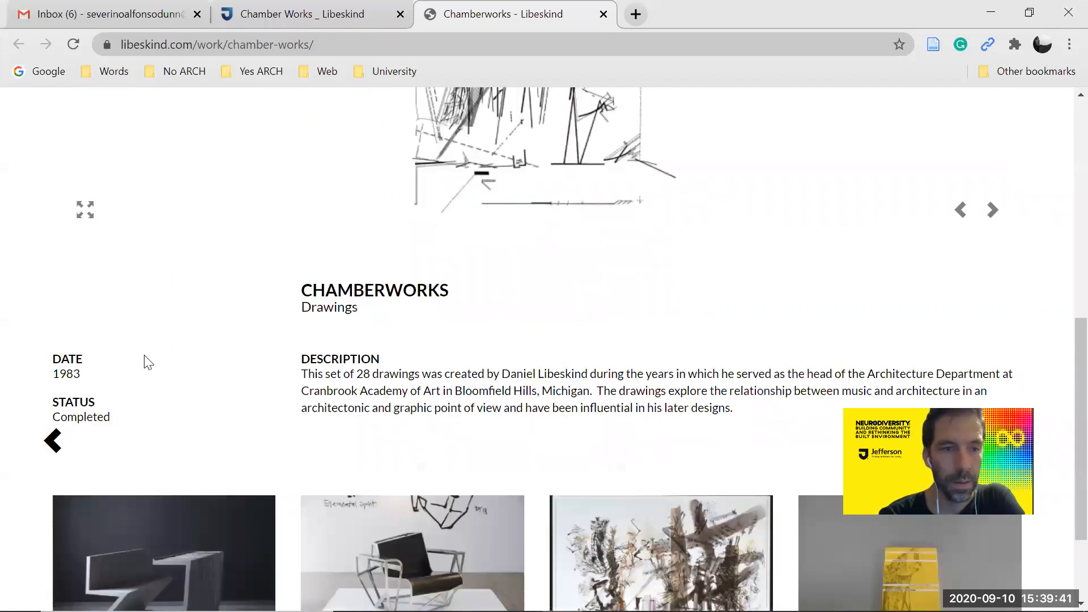
scroll(575, 328, up, 6)
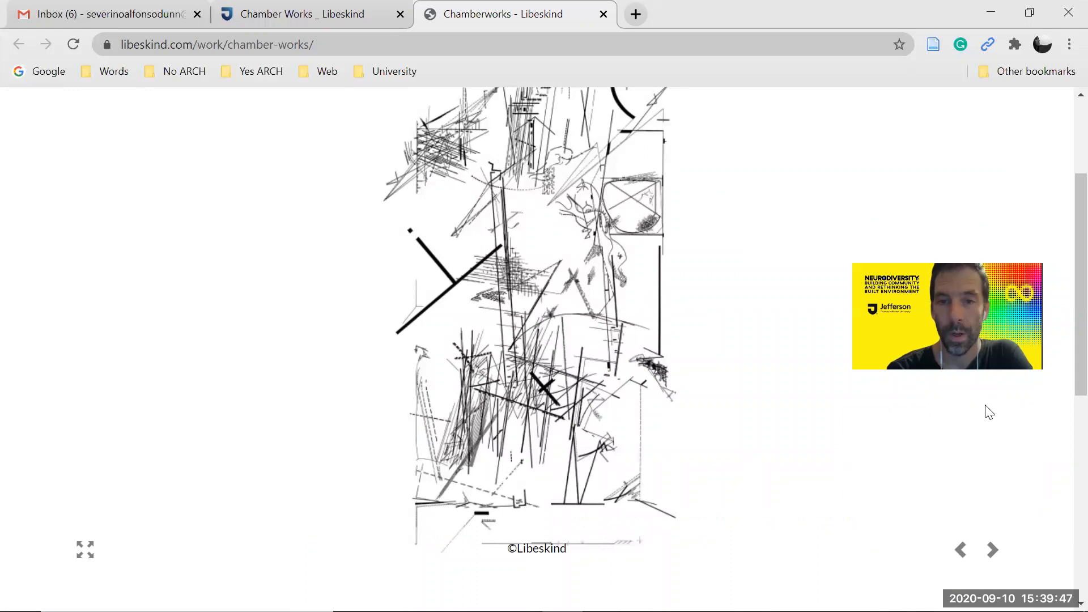
scroll(612, 380, up, 2)
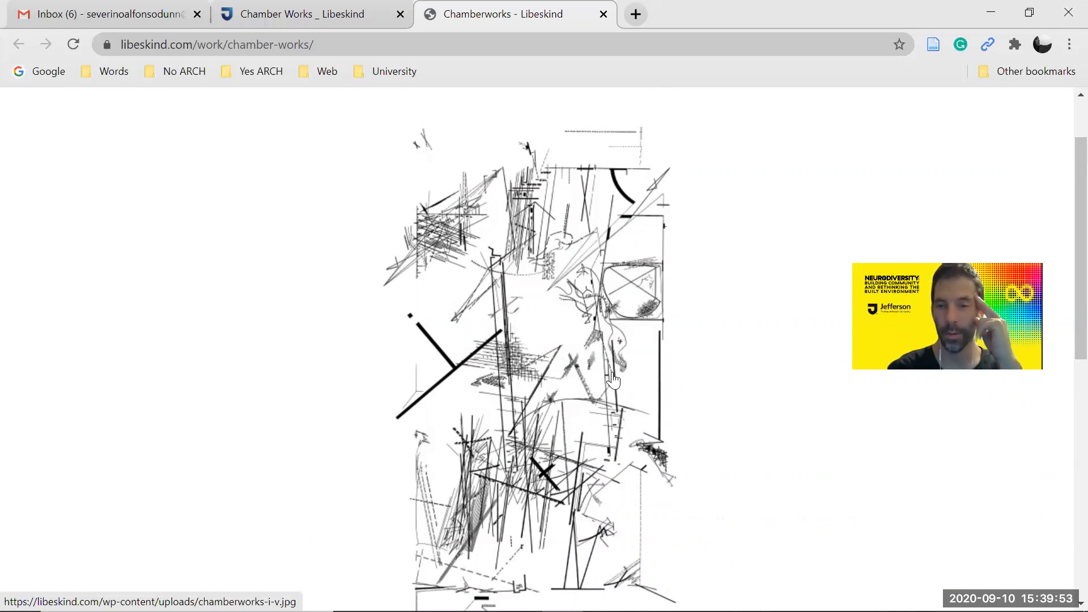
scroll(613, 380, down, 1)
scroll(612, 380, down, 2)
Browse forward through the vertical Chamberworks drawings in the image carousel, examining how they get progressively narrower
click(991, 549)
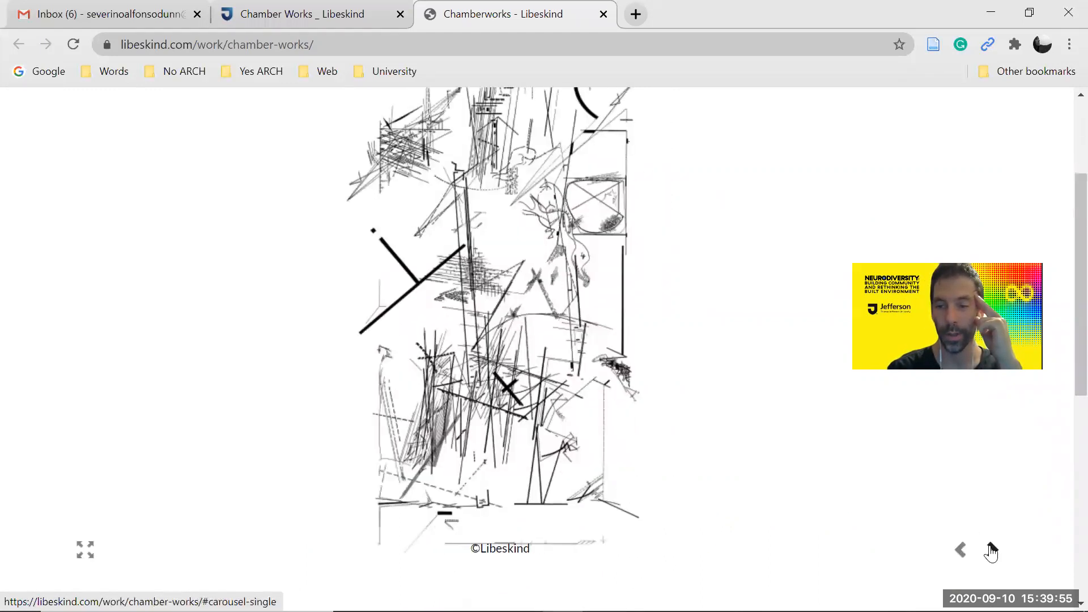
scroll(929, 538, up, 1)
scroll(929, 538, down, 1)
click(991, 549)
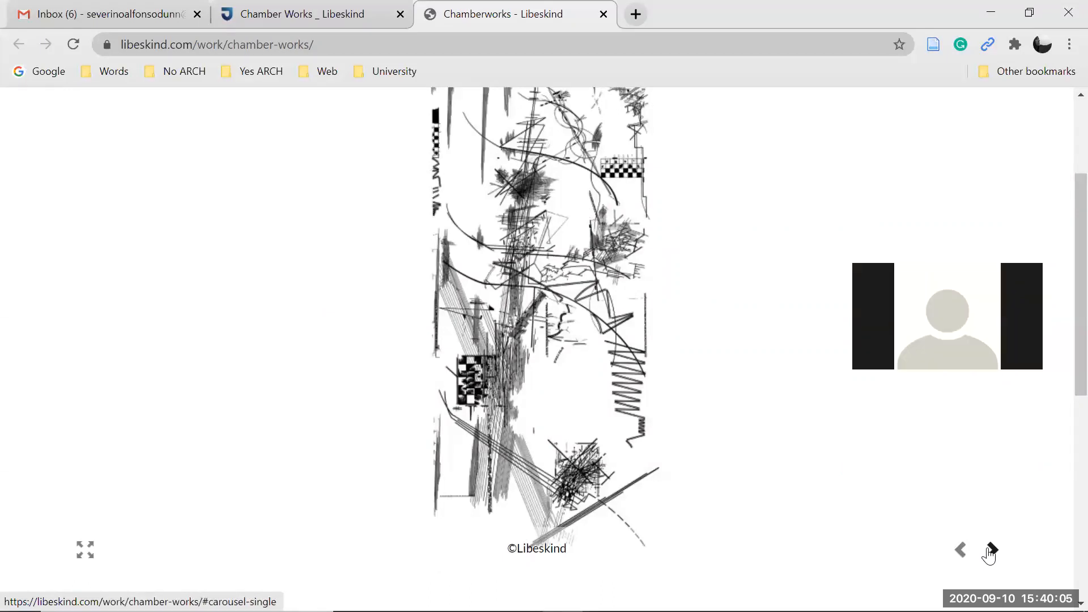
click(989, 550)
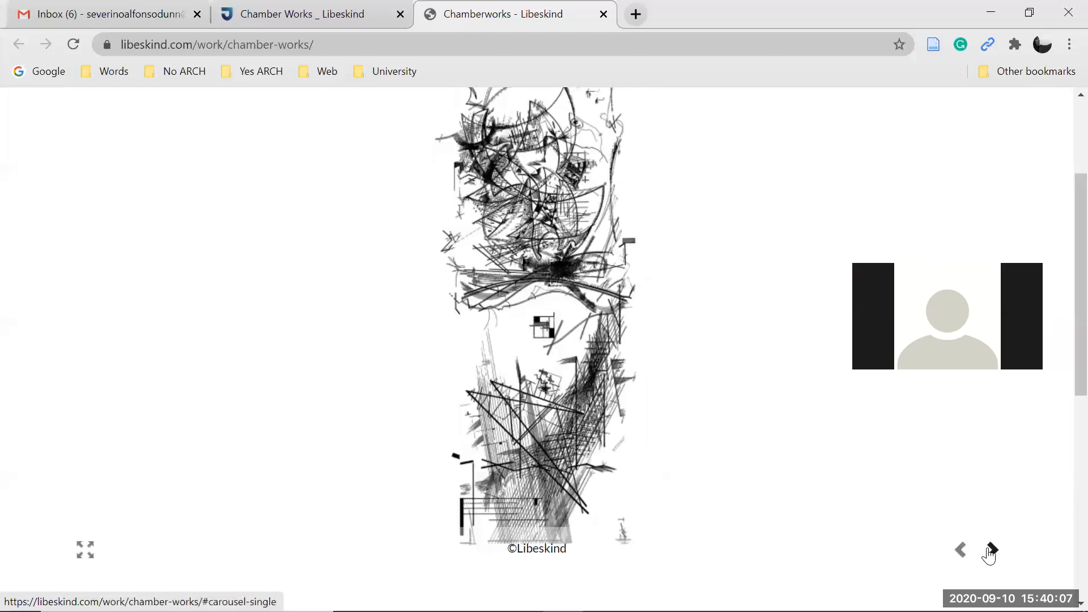
click(990, 551)
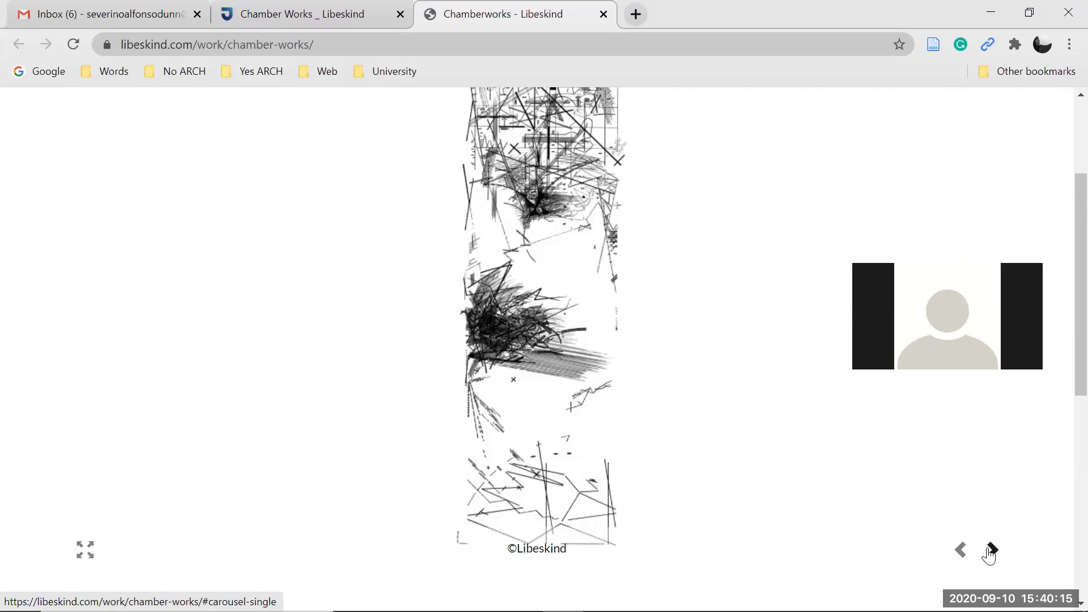
click(989, 550)
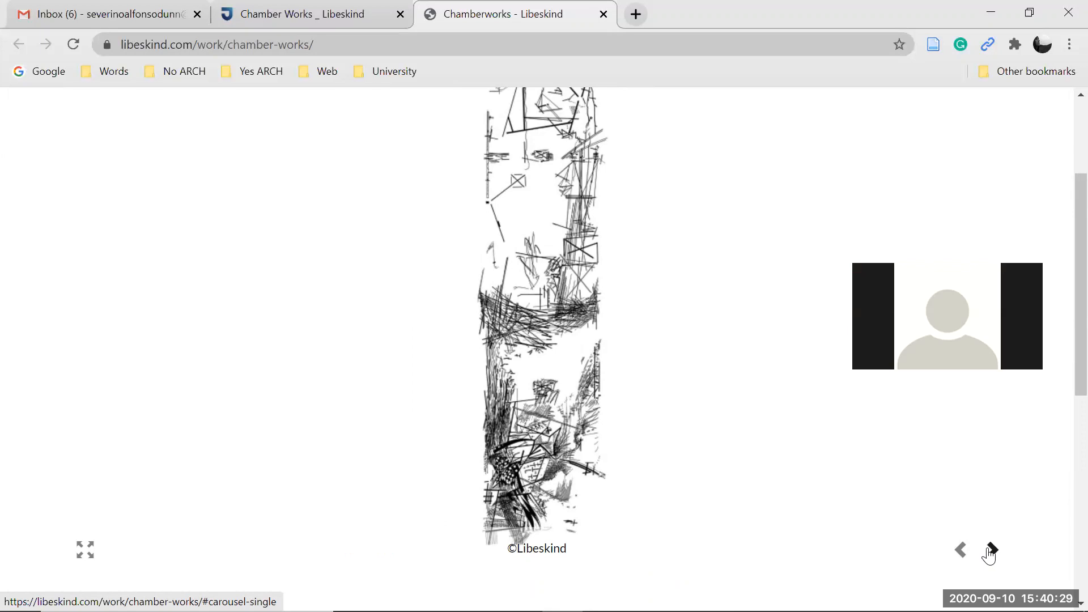
click(990, 553)
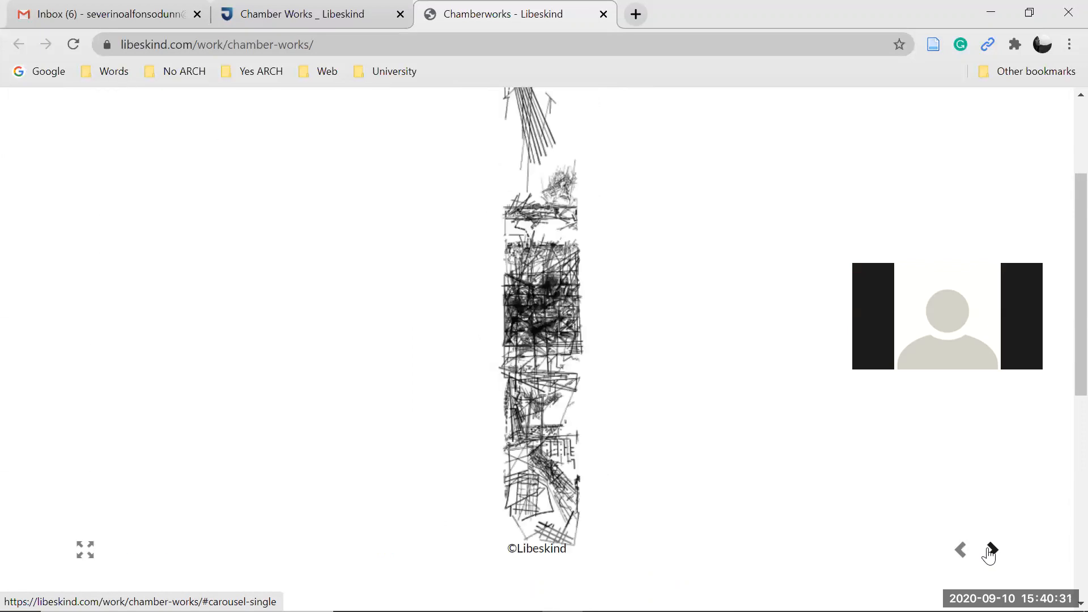
click(990, 551)
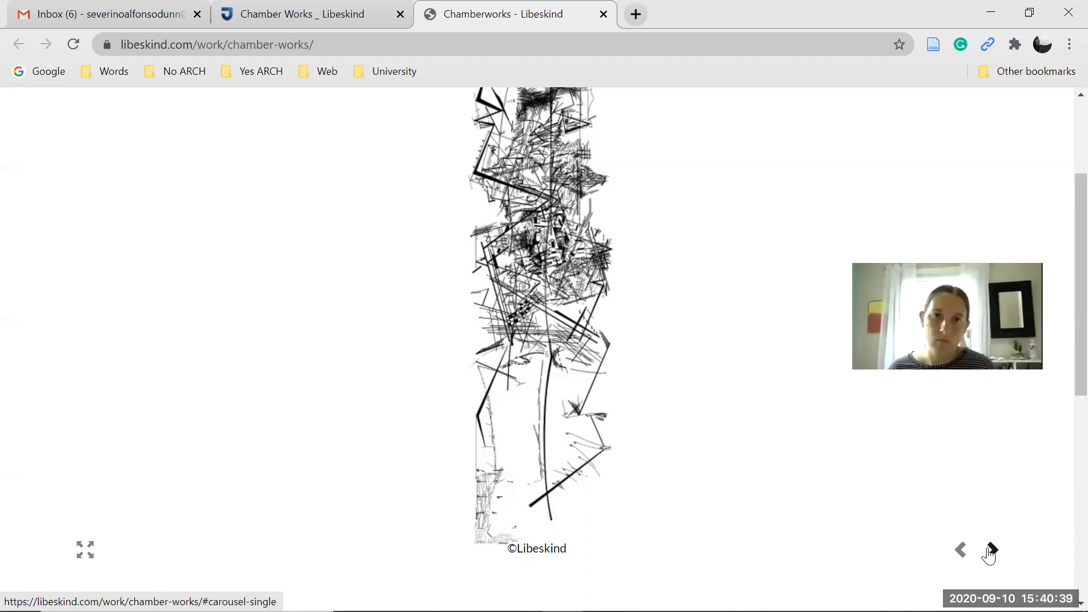
click(990, 552)
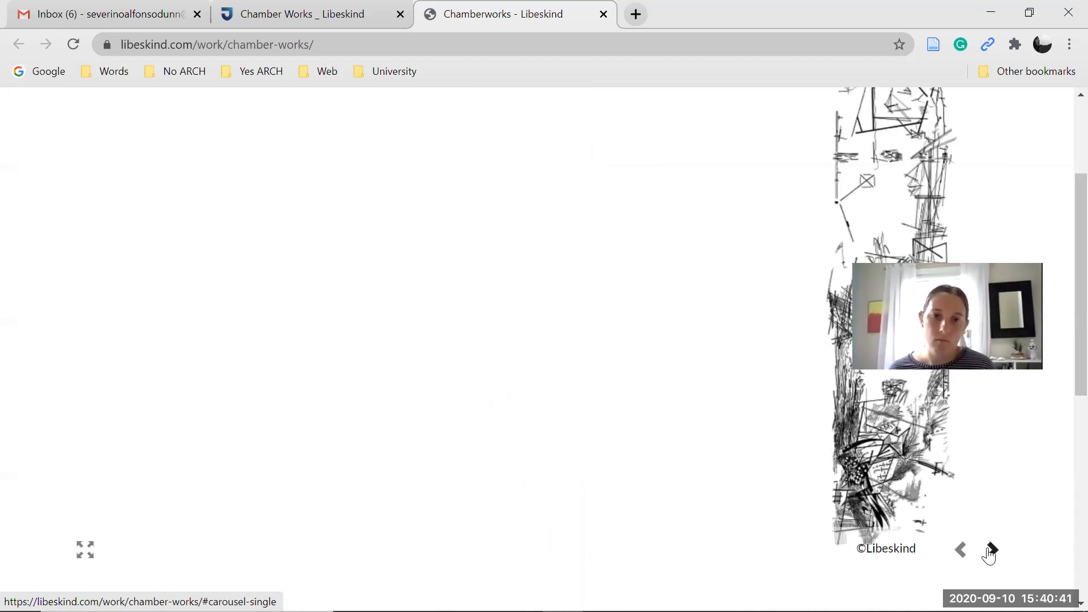
click(988, 553)
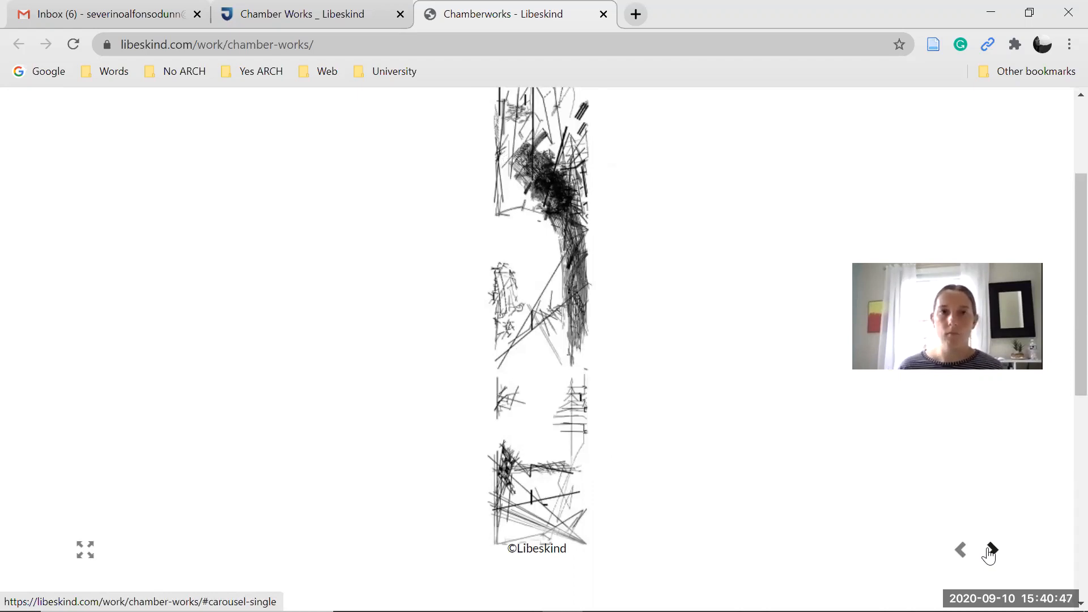
click(990, 549)
click(991, 550)
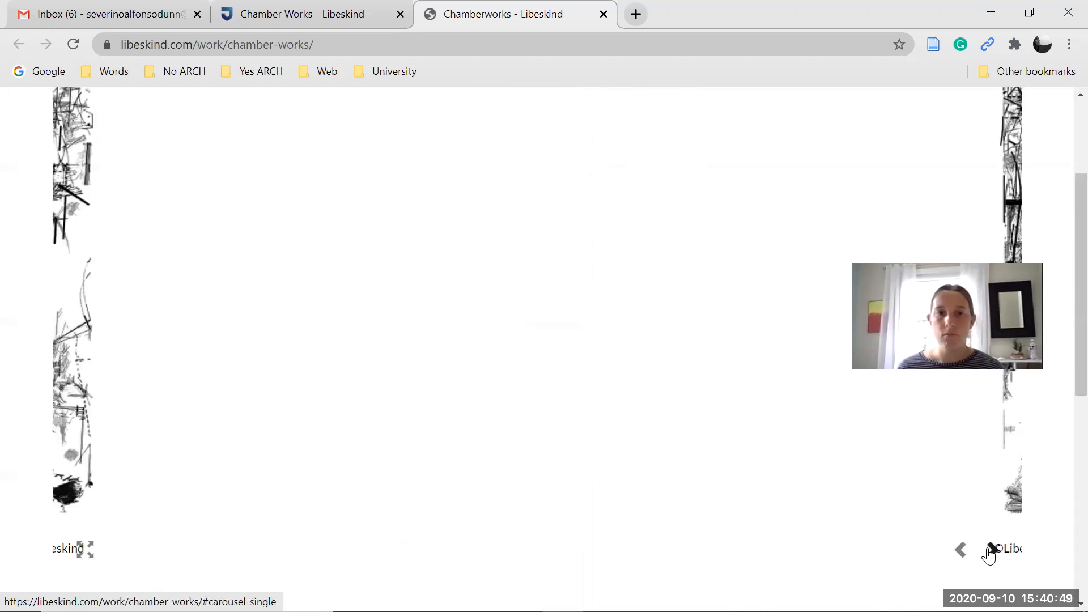
click(990, 549)
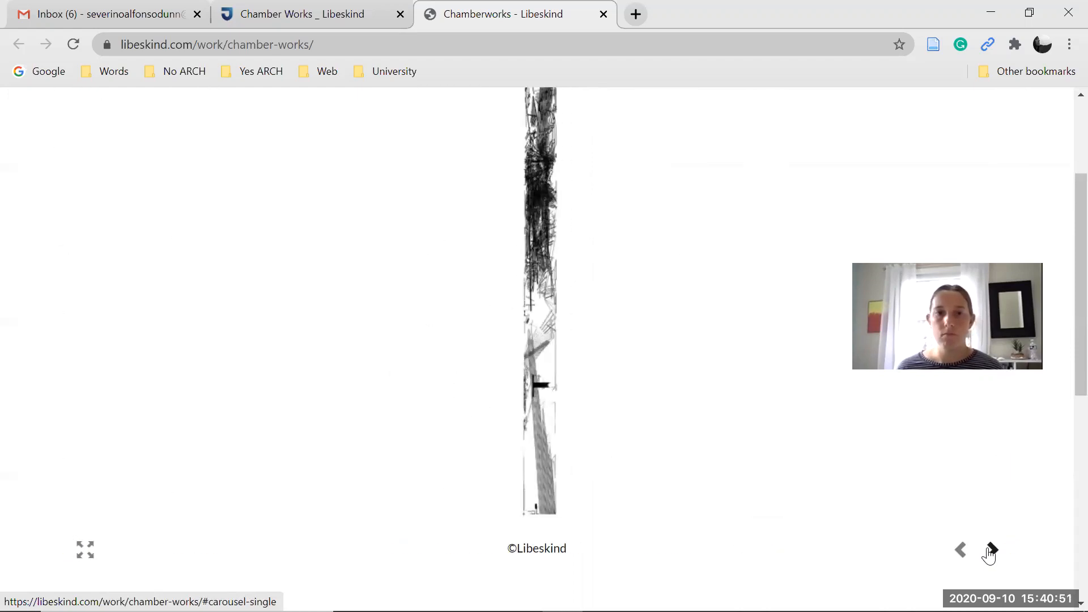
click(990, 550)
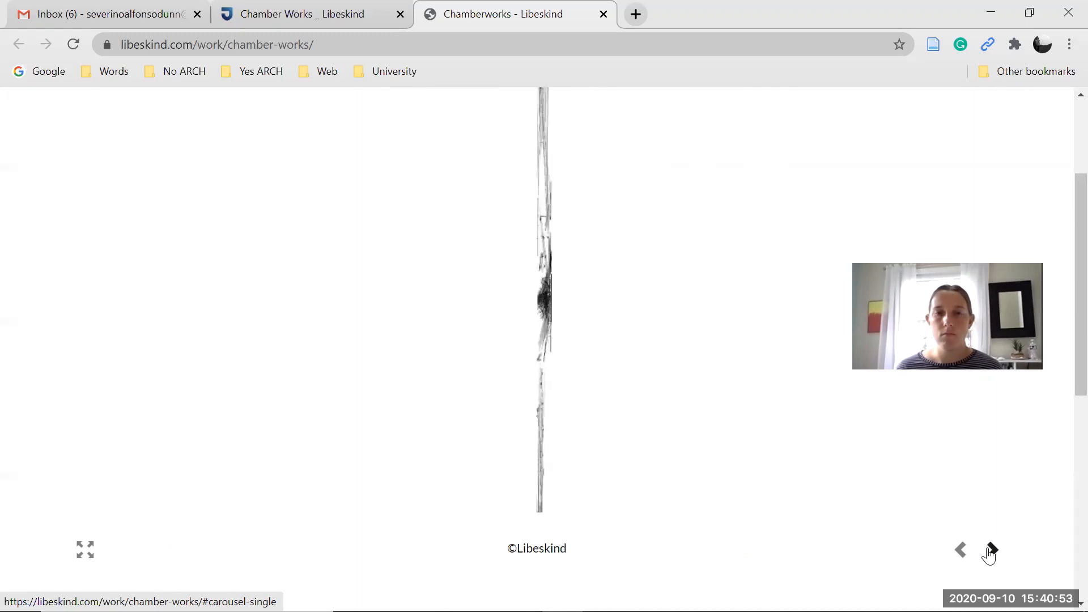
click(990, 550)
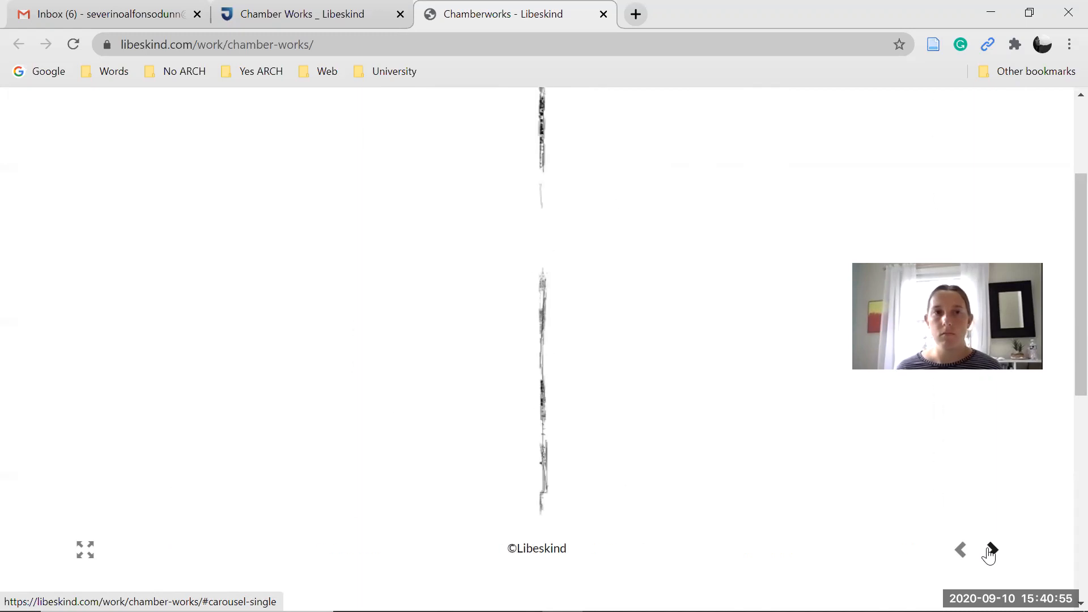
Browse through the horizontal Chamberworks drawings in the carousel until it returns to the first vertical drawing
click(991, 550)
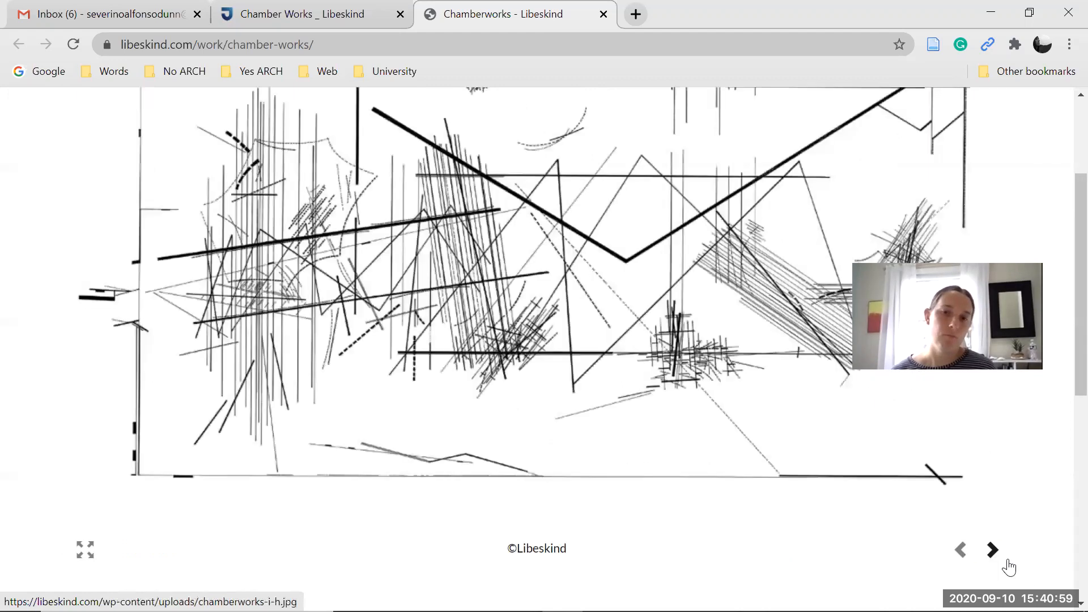
click(992, 551)
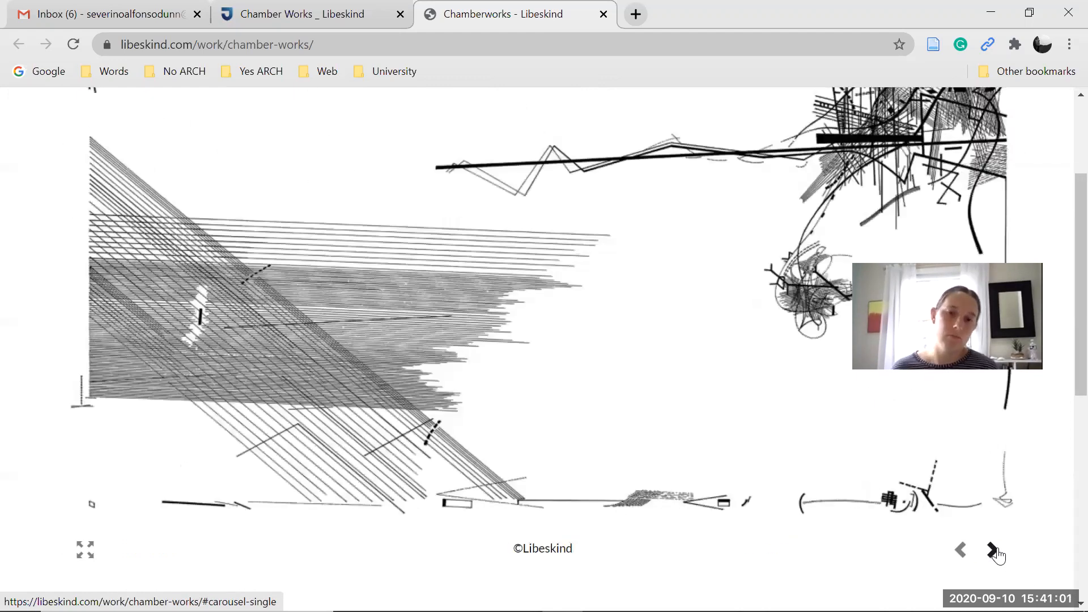
click(993, 550)
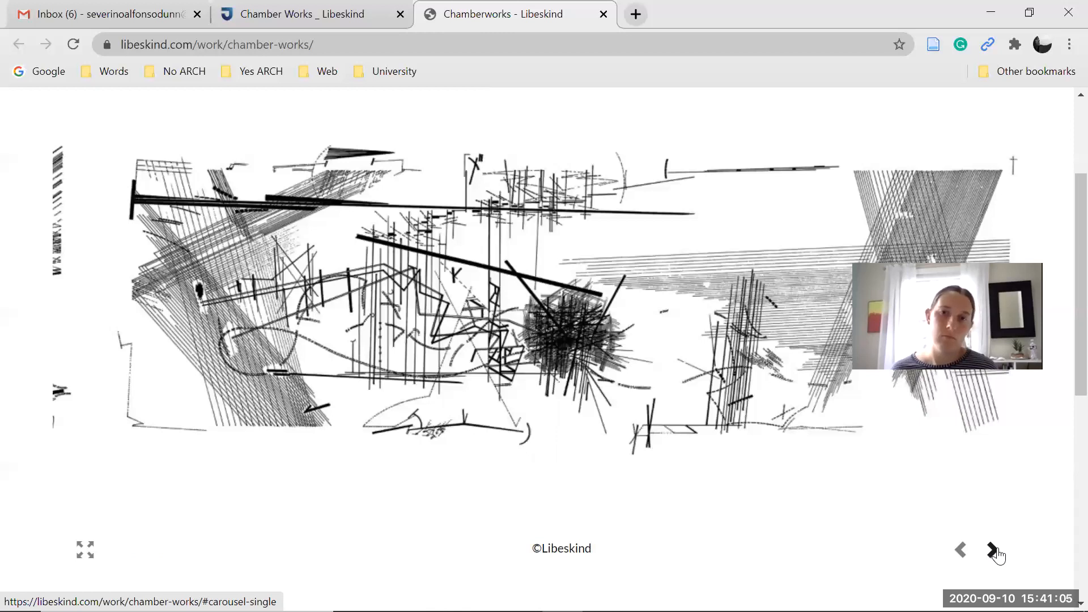
click(992, 550)
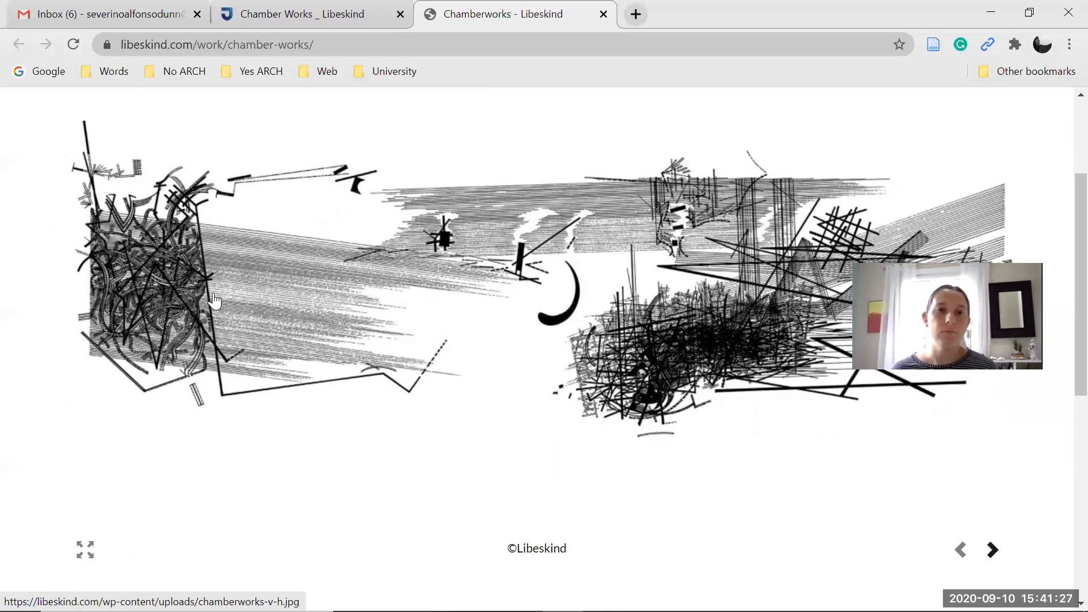
click(991, 550)
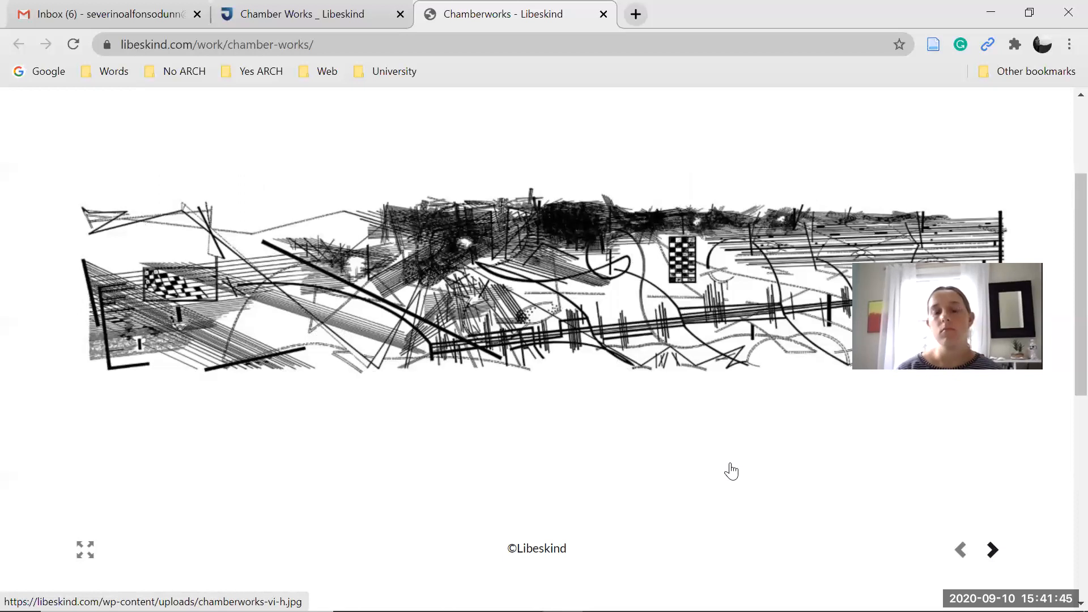
click(990, 550)
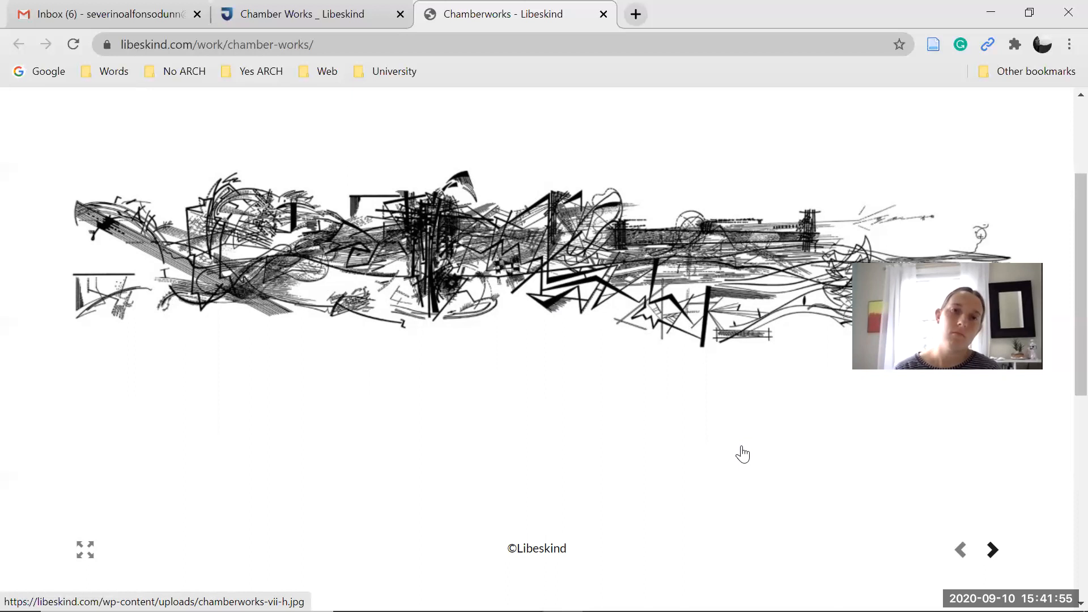
click(992, 552)
click(992, 550)
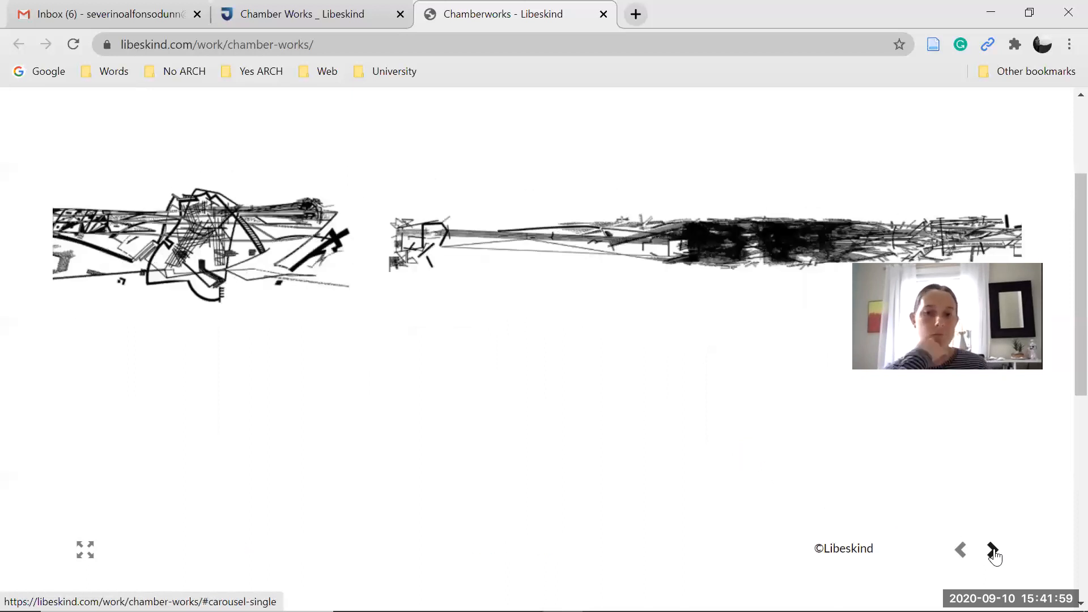
click(993, 550)
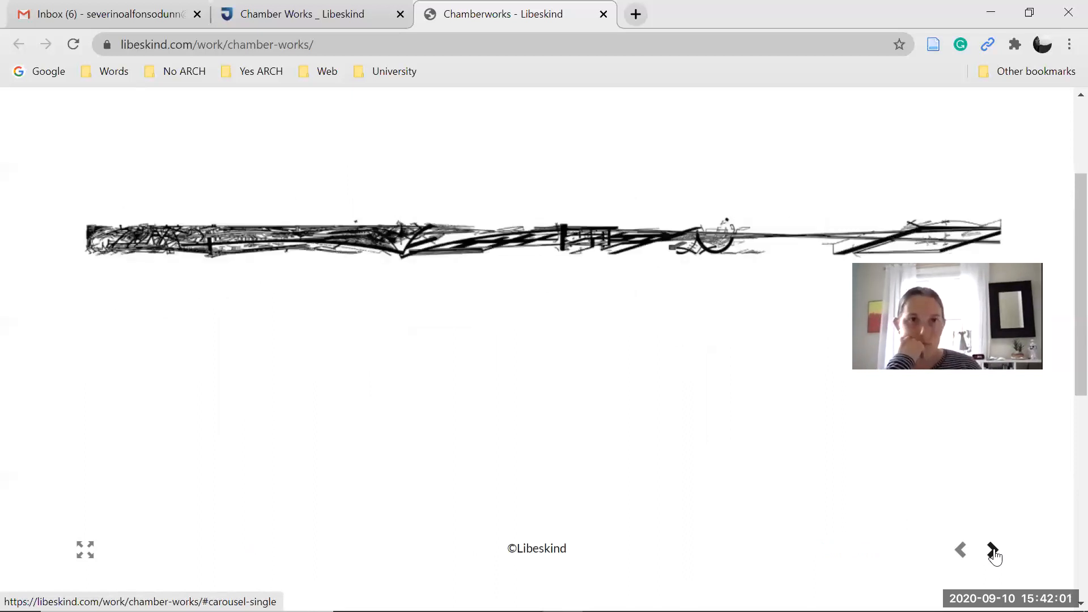
click(993, 551)
click(992, 550)
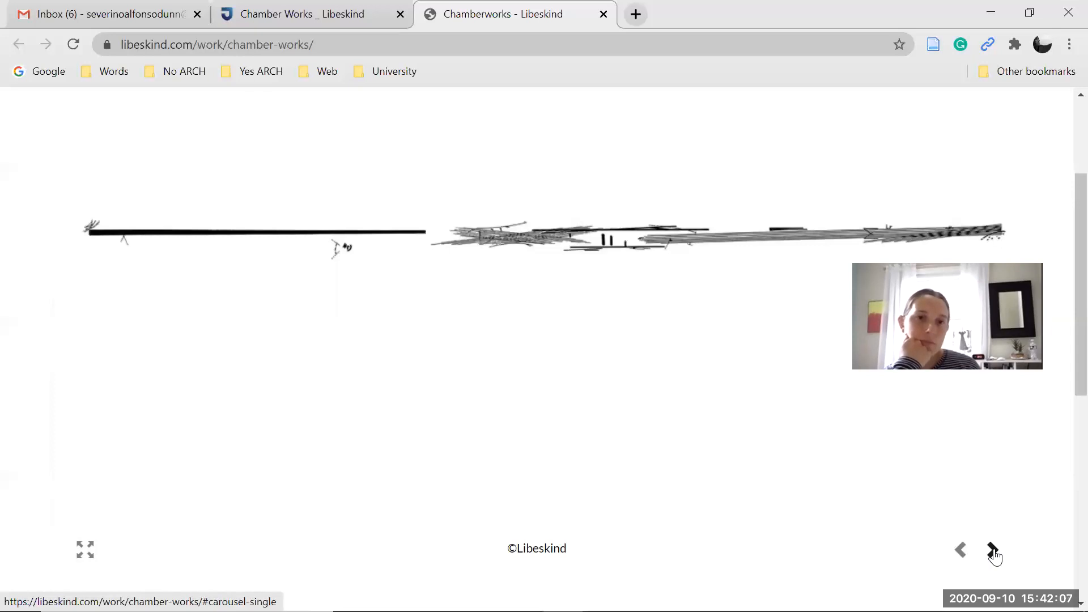
click(992, 551)
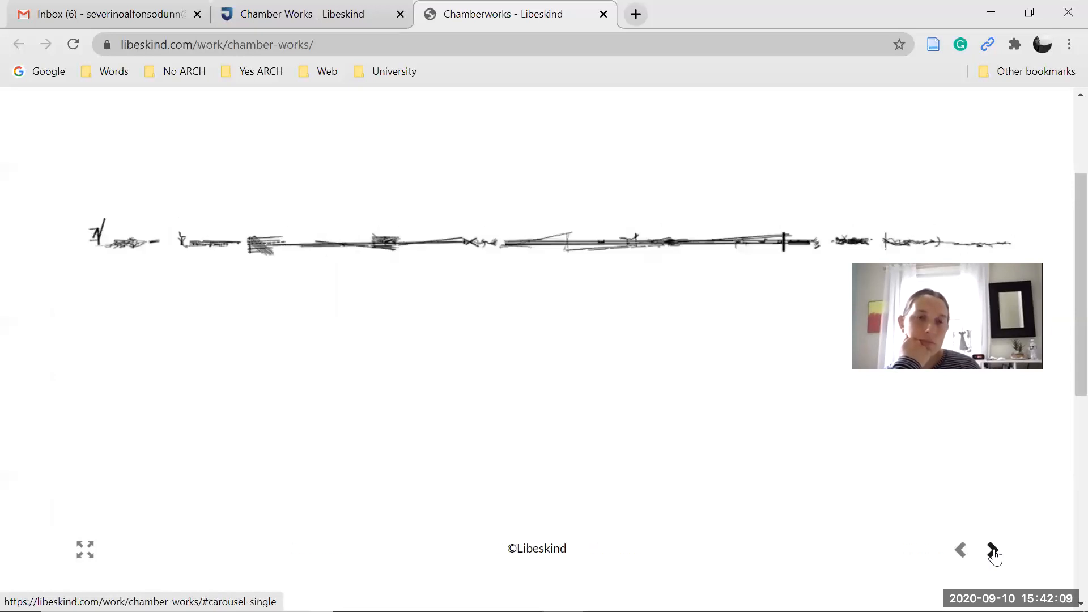
click(993, 550)
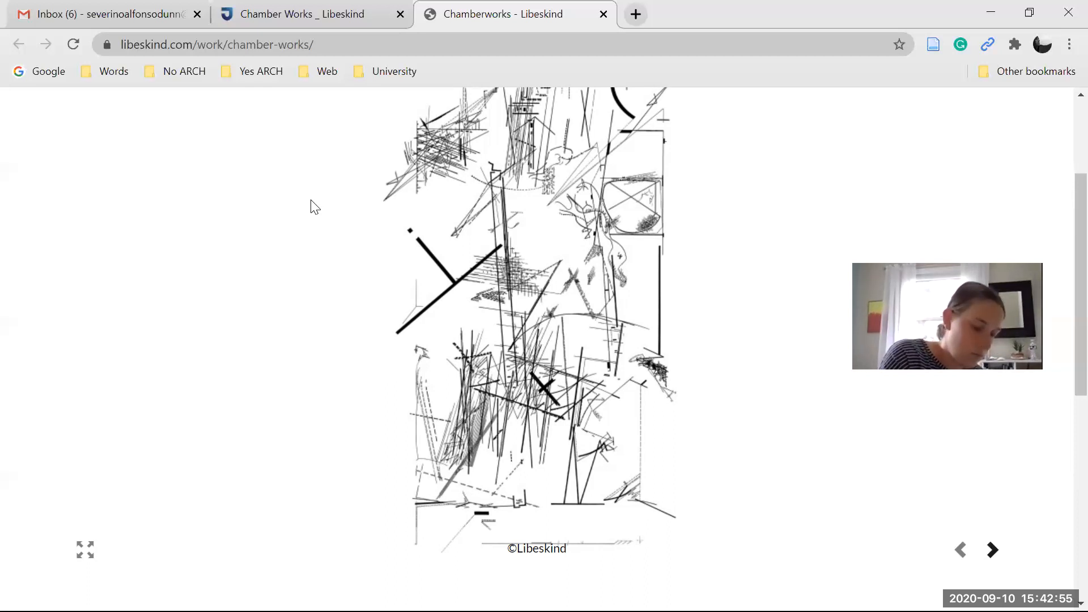
Switch to Rhino and activate the Top view of the ProjectF.3dm model
key(alt+Tab)
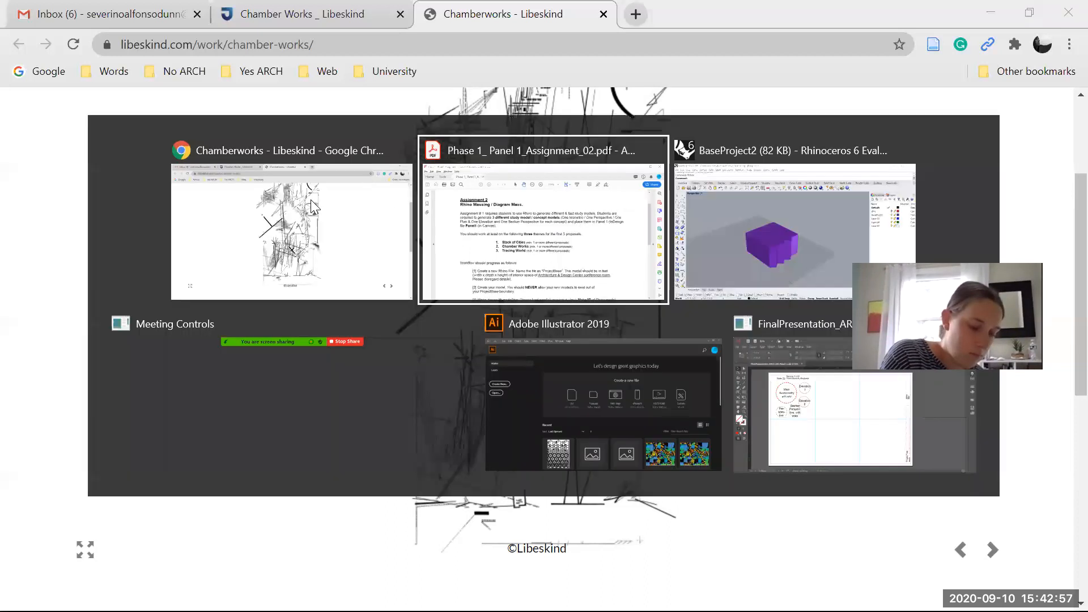
key(alt+Tab)
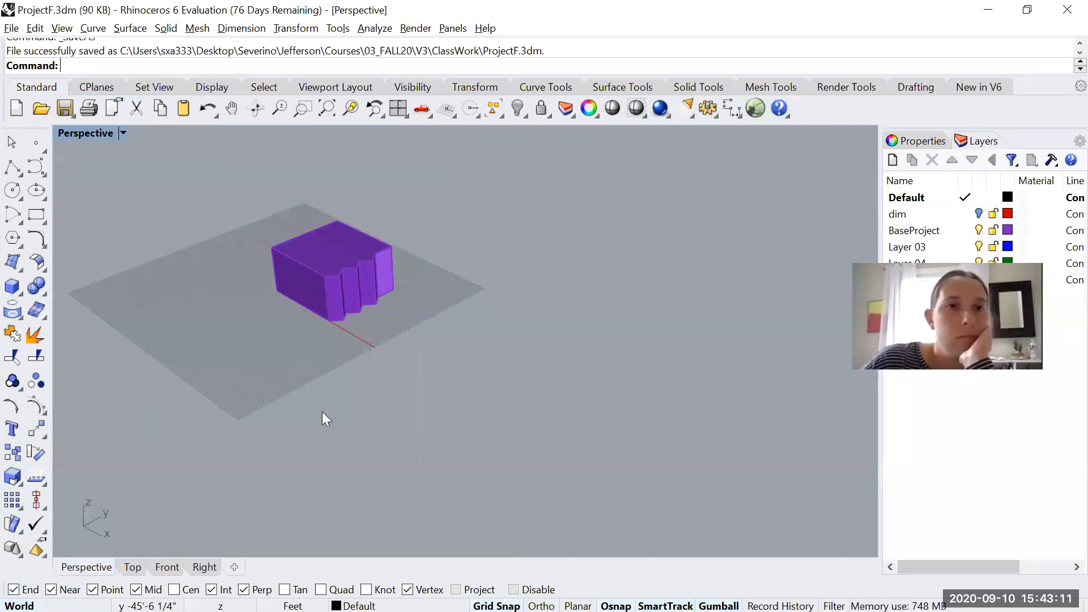
key(ctrl+F1)
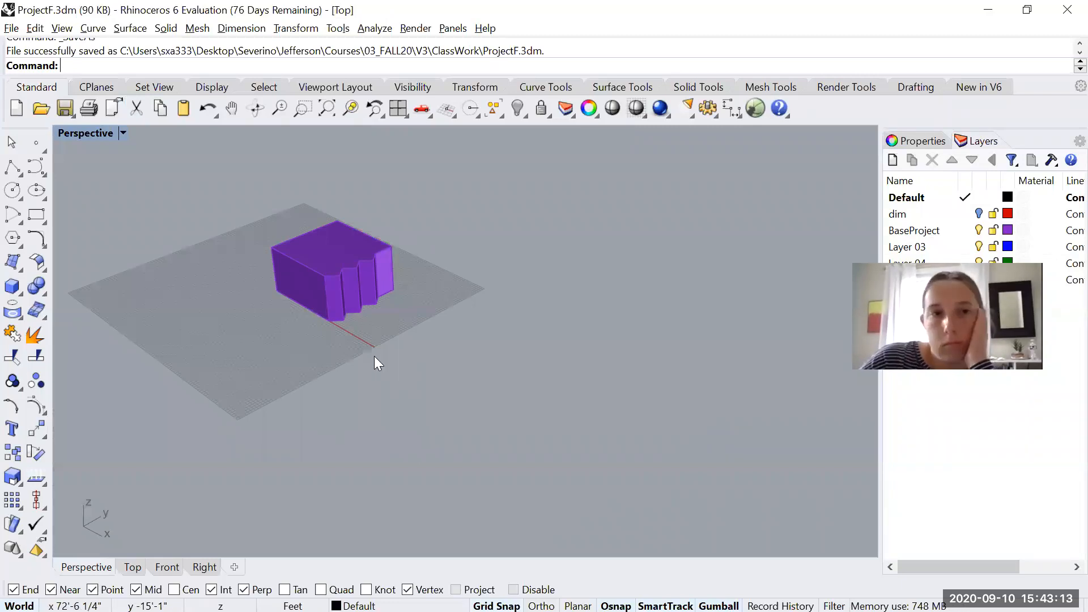
Draw a large arc beside the base building, sweeping from the grid's upper right corner down into the empty area
scroll(392, 395, down, 1)
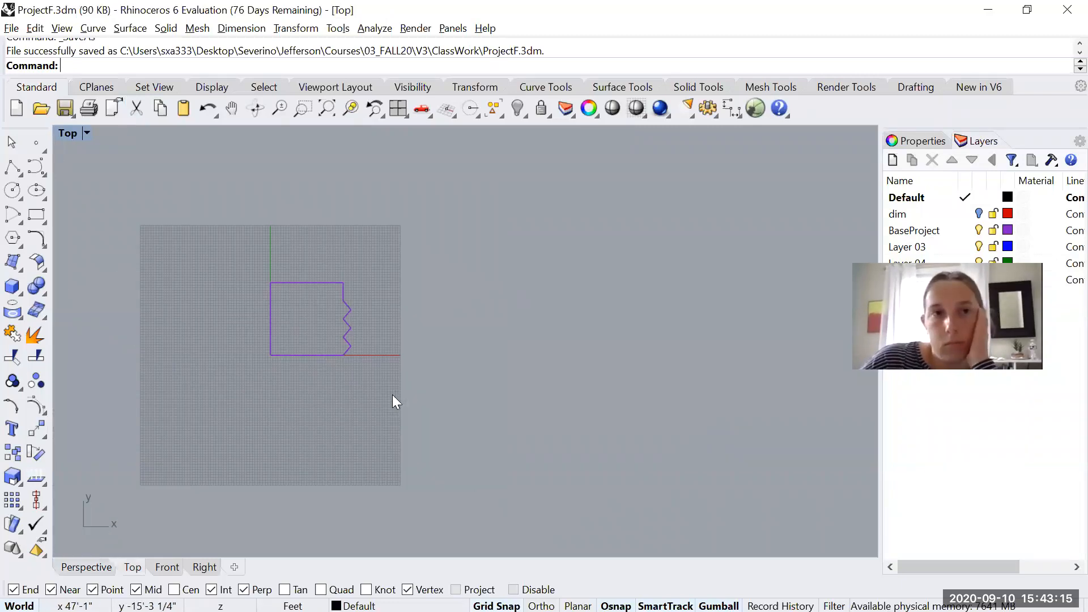
text(arc)
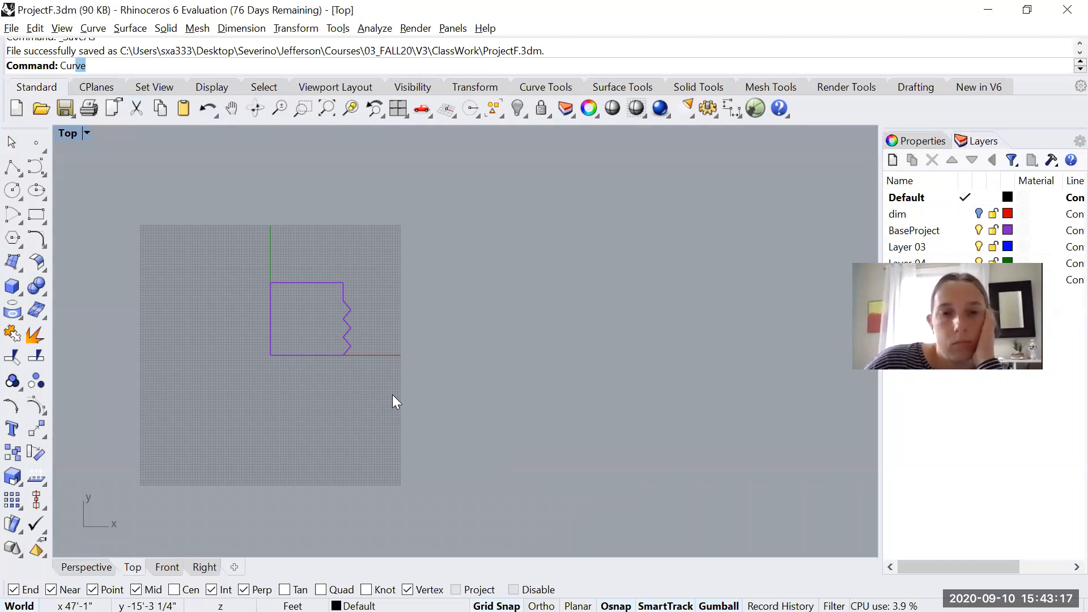
key(Return)
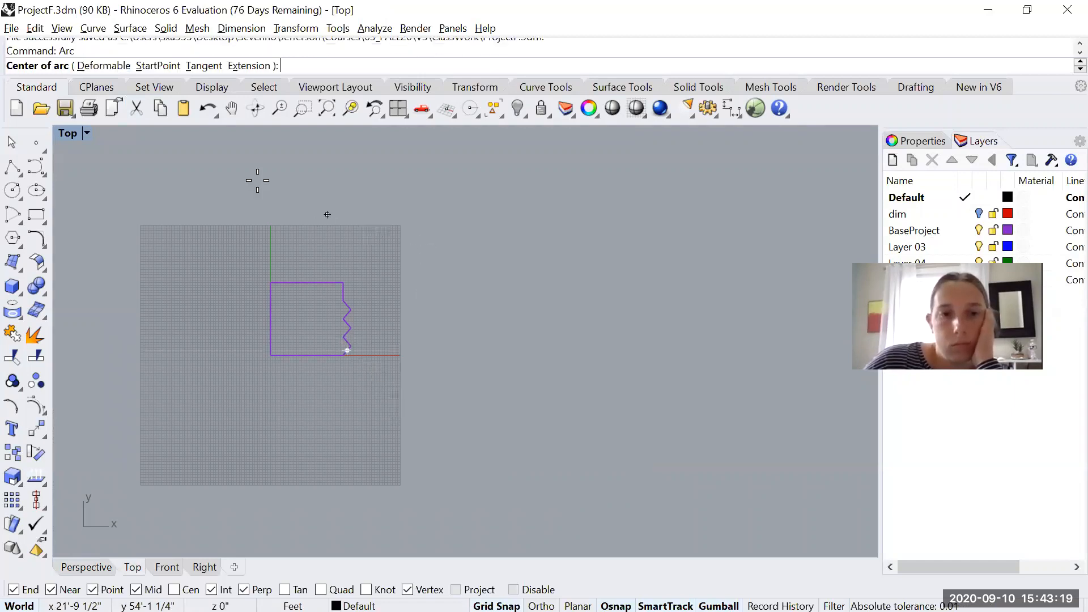
click(398, 449)
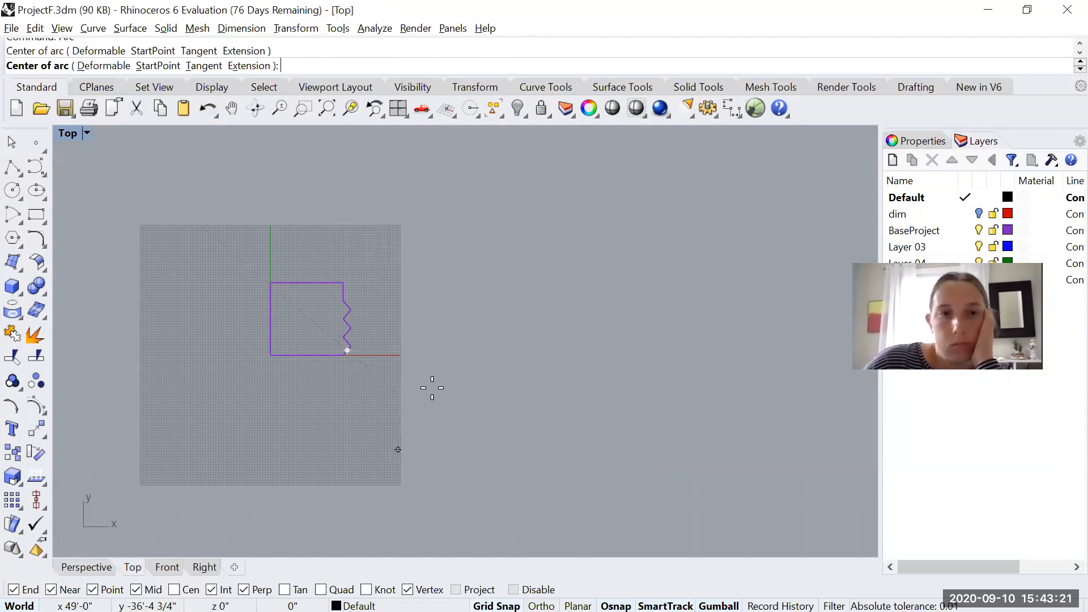
click(369, 220)
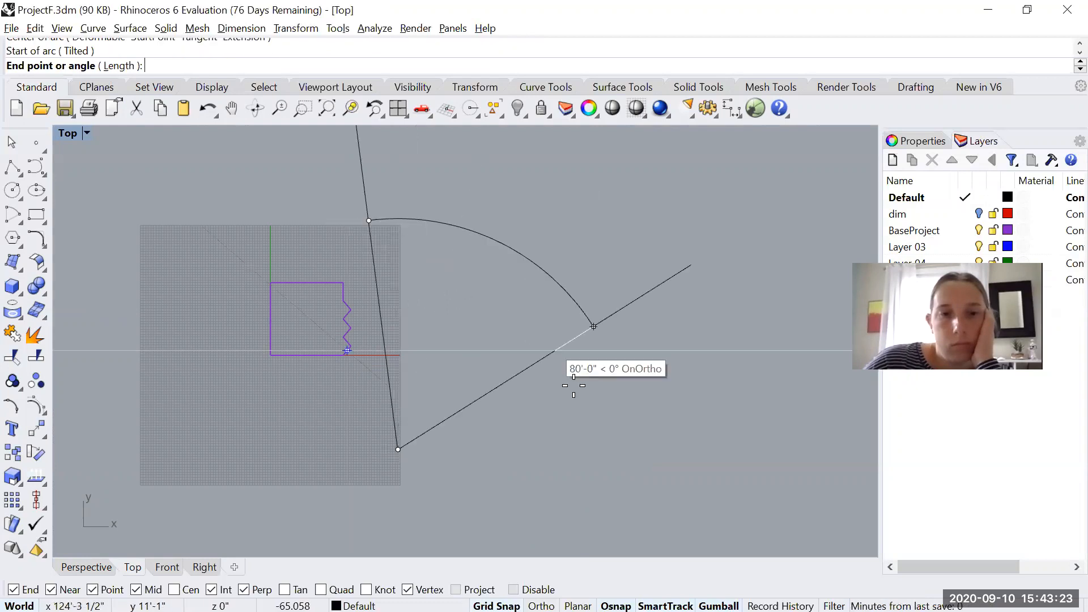
click(615, 373)
Draw four more arcs of different sizes around the first one, letting several of them overlap
key(Return)
click(674, 329)
click(583, 245)
click(694, 206)
key(Return)
click(515, 432)
click(525, 299)
click(647, 422)
key(Return)
click(481, 409)
click(429, 314)
click(576, 352)
key(Return)
click(592, 433)
click(452, 241)
click(723, 342)
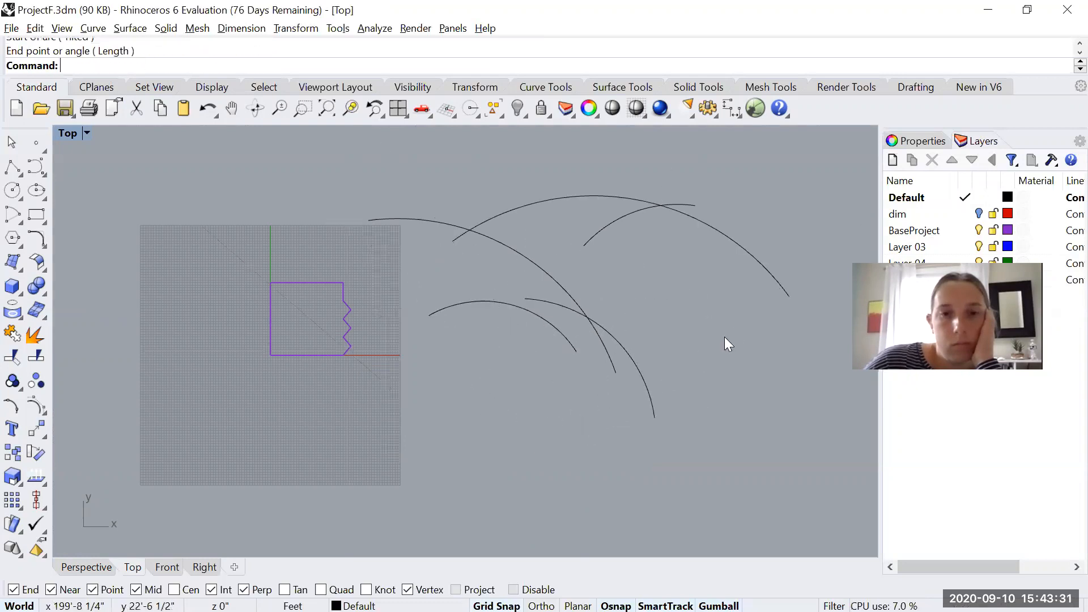
Draw a four-segment zigzag polyline across the arcs, ending at the start point of the largest arc
text(olyline)
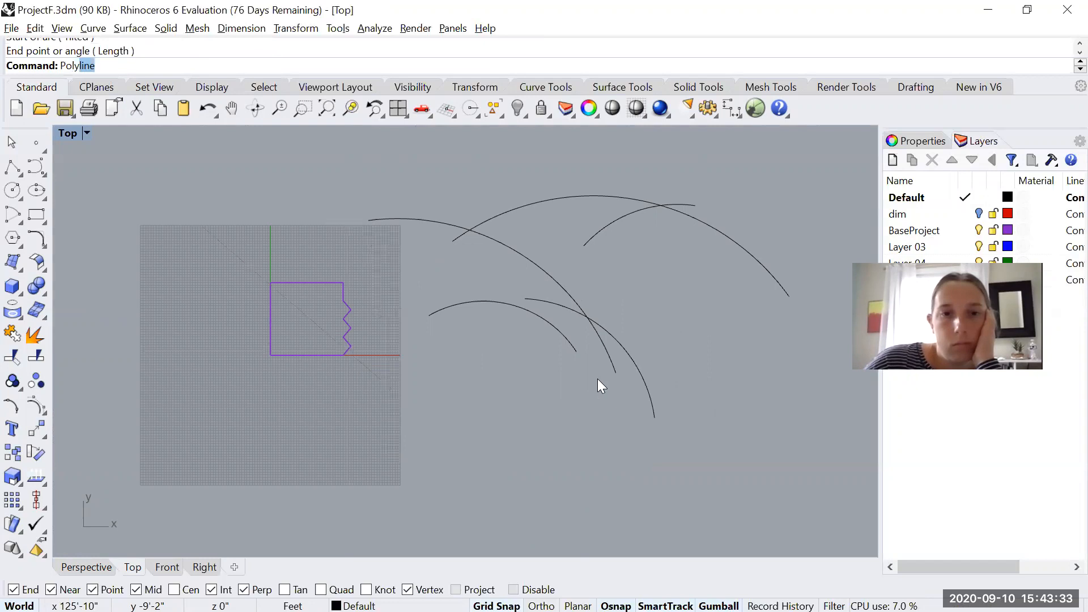
key(Return)
click(746, 398)
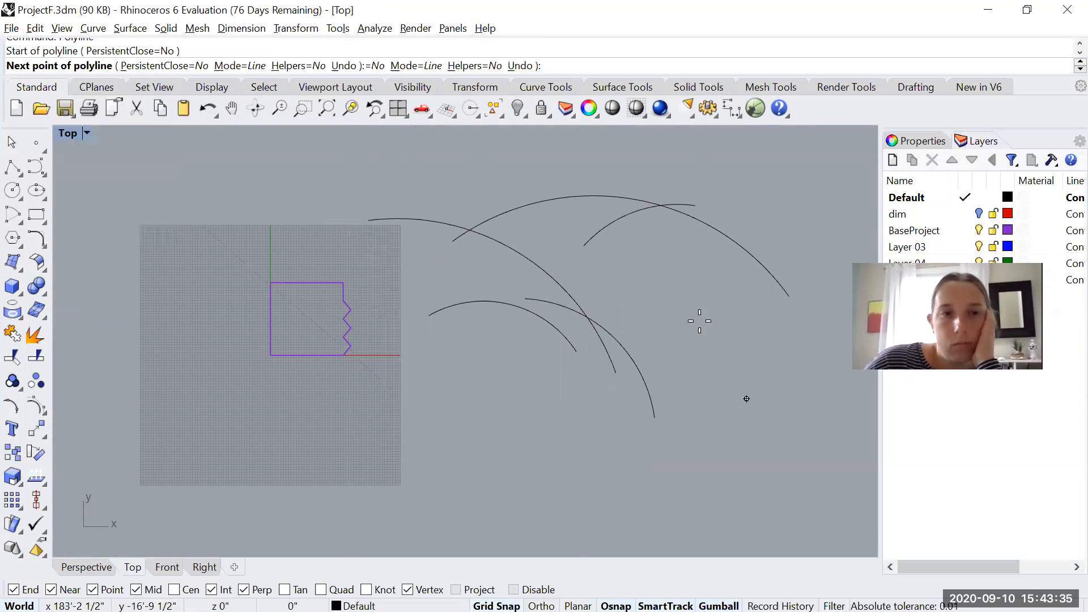
click(596, 275)
click(516, 161)
click(452, 241)
key(Return)
scroll(504, 437, down, 2)
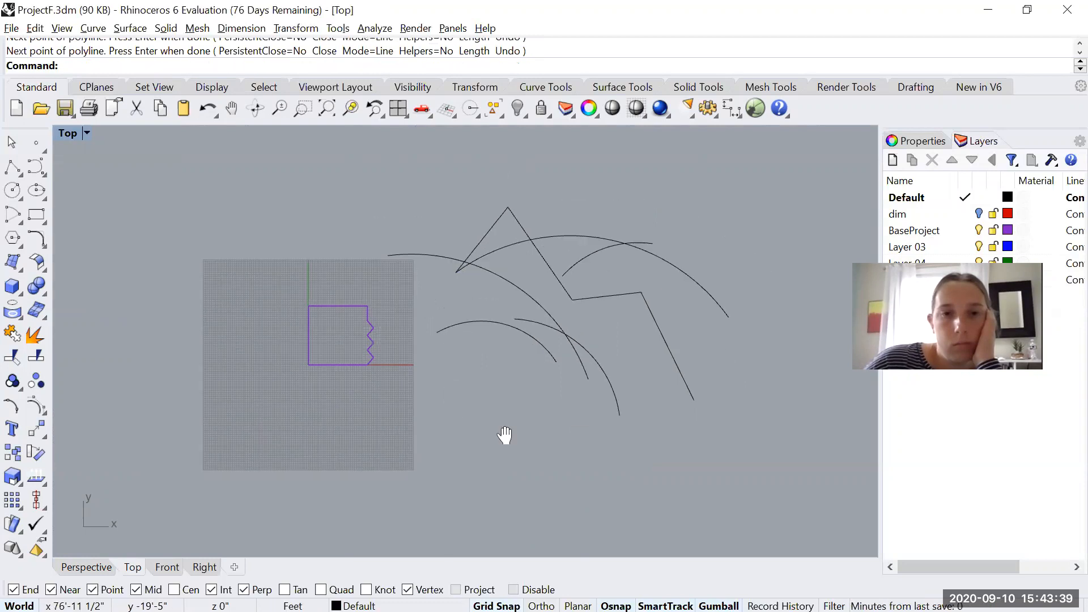
scroll(458, 392, up, 2)
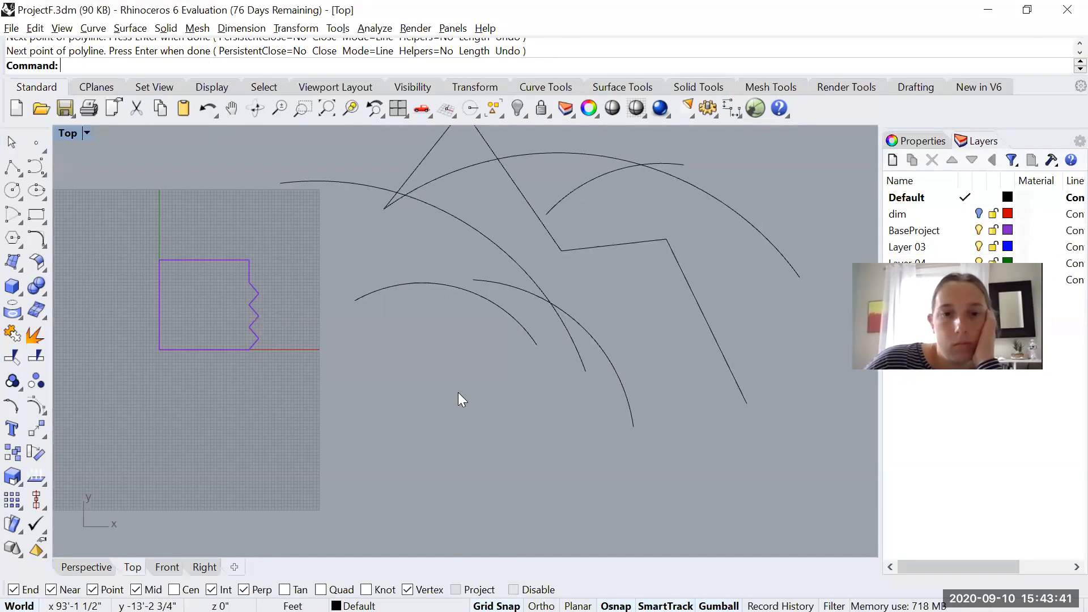
scroll(458, 392, down, 2)
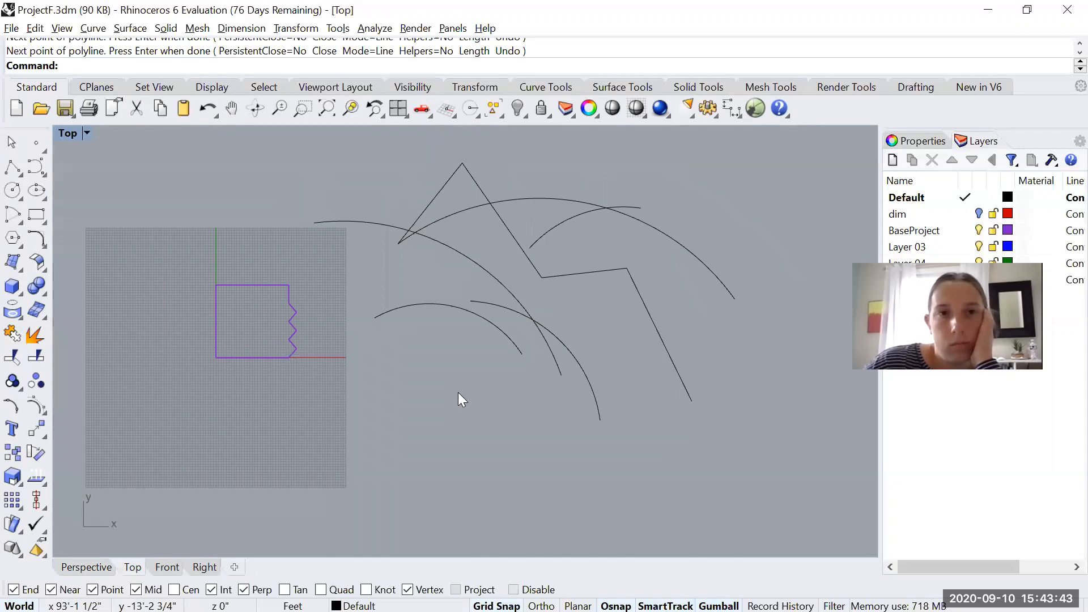
Draw a small square just below the smallest arc
text(Rectangle)
key(Return)
click(410, 347)
click(425, 364)
Copy the small square to four scattered positions below the smallest arc
click(426, 360)
text(Copy)
key(Return)
click(426, 356)
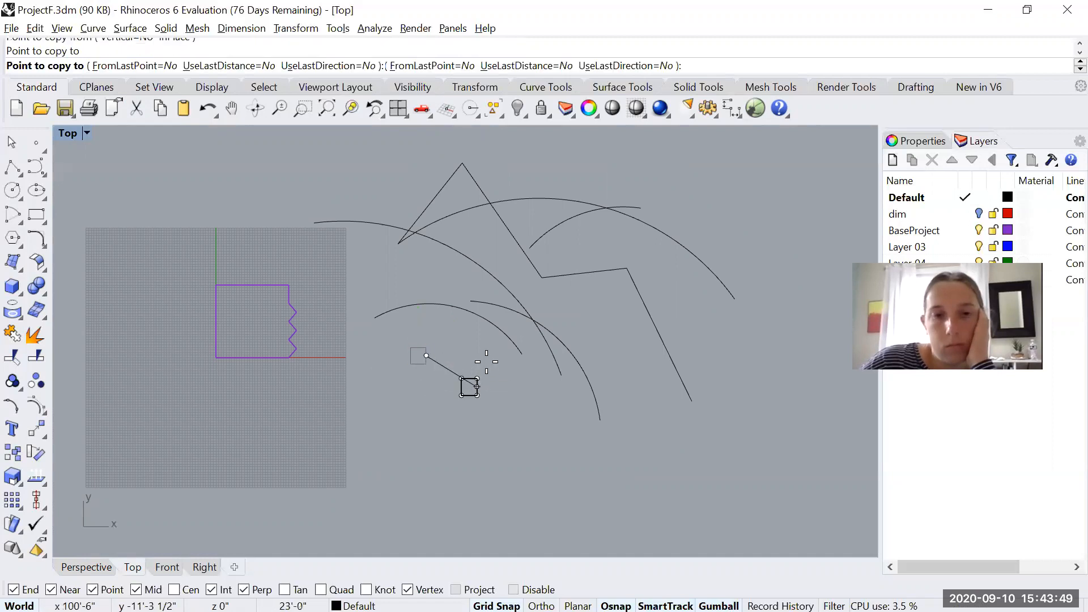
click(486, 361)
click(511, 385)
click(533, 404)
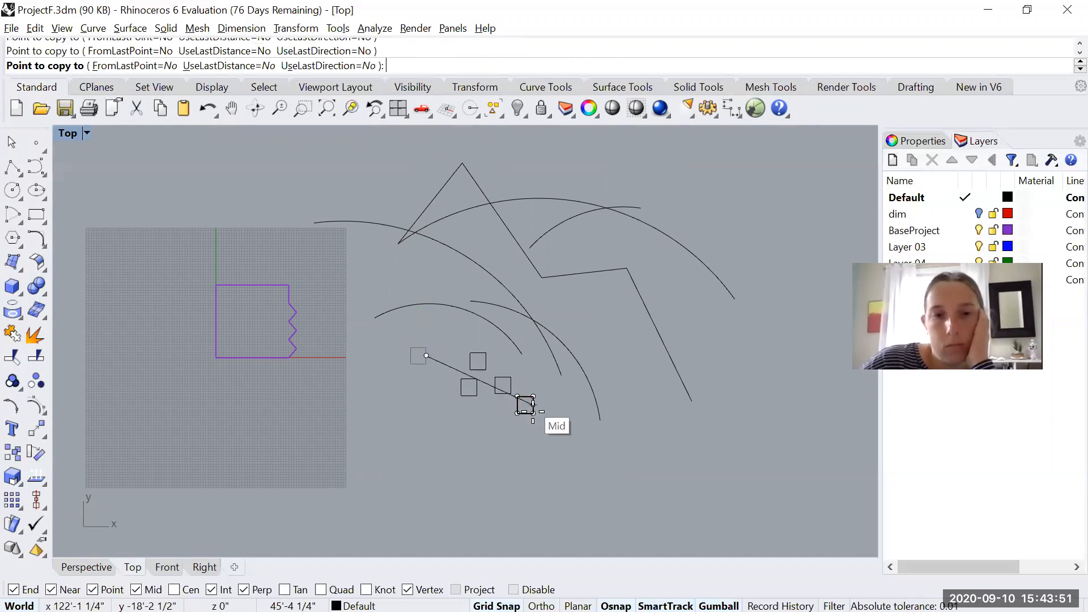
key(Return)
Duplicate the five squares beyond the upper right side of the arcs and enlarge the duplicated group
drag(369, 335, 553, 435)
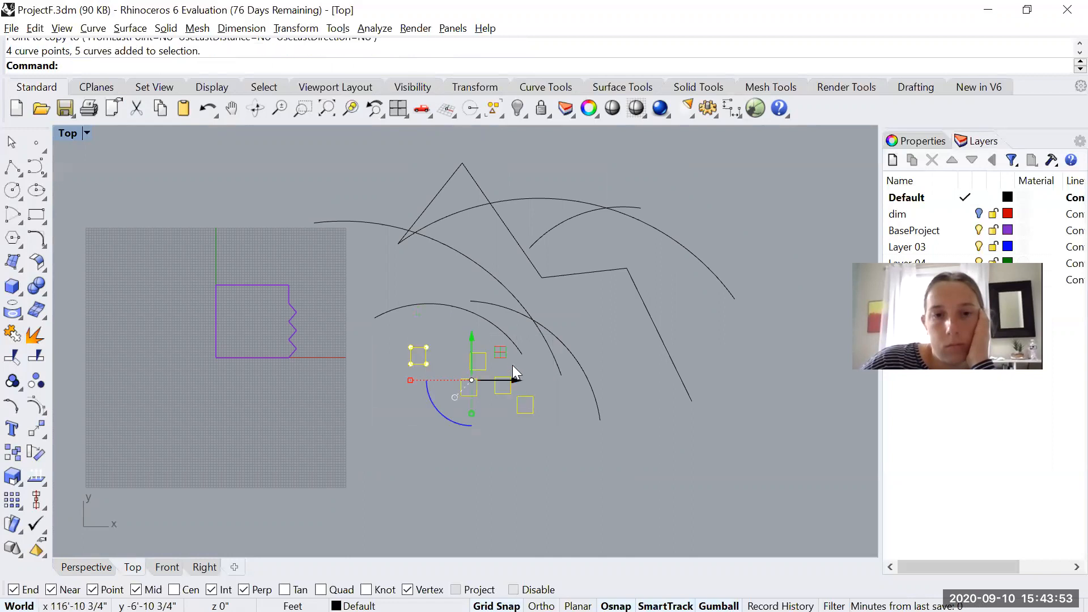
drag(504, 385, 759, 230)
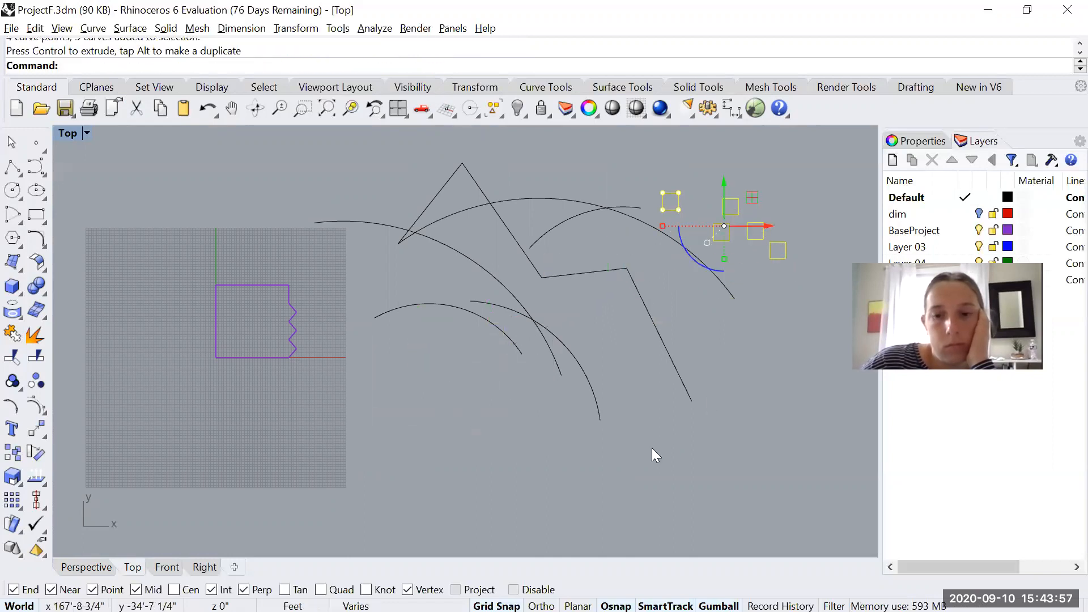
key(ctrl+z)
drag(503, 348, 715, 270)
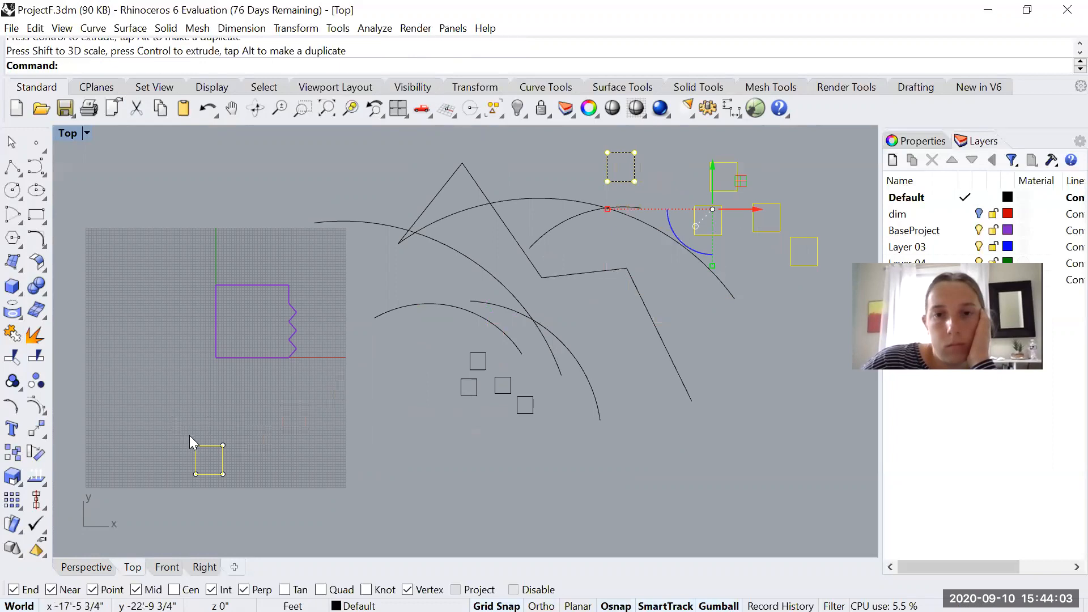
Move the stray enlarged square from the grid back beside the four small squares
drag(175, 423, 248, 486)
drag(236, 432, 471, 336)
click(651, 447)
right_drag(679, 419, 666, 431)
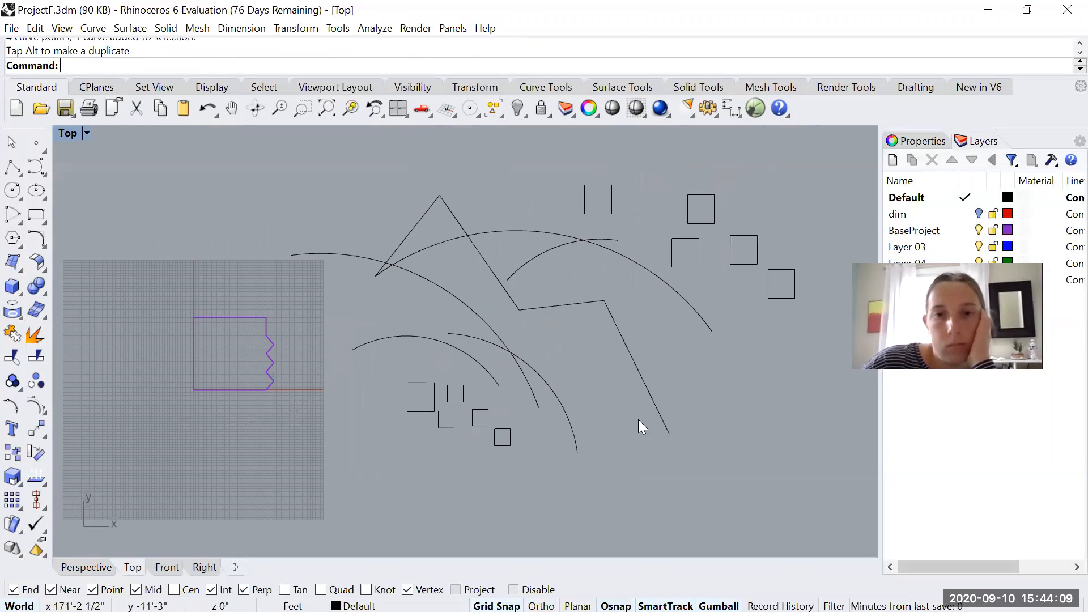
Switch from the Top view to the Perspective view
key(ctrl+Tab)
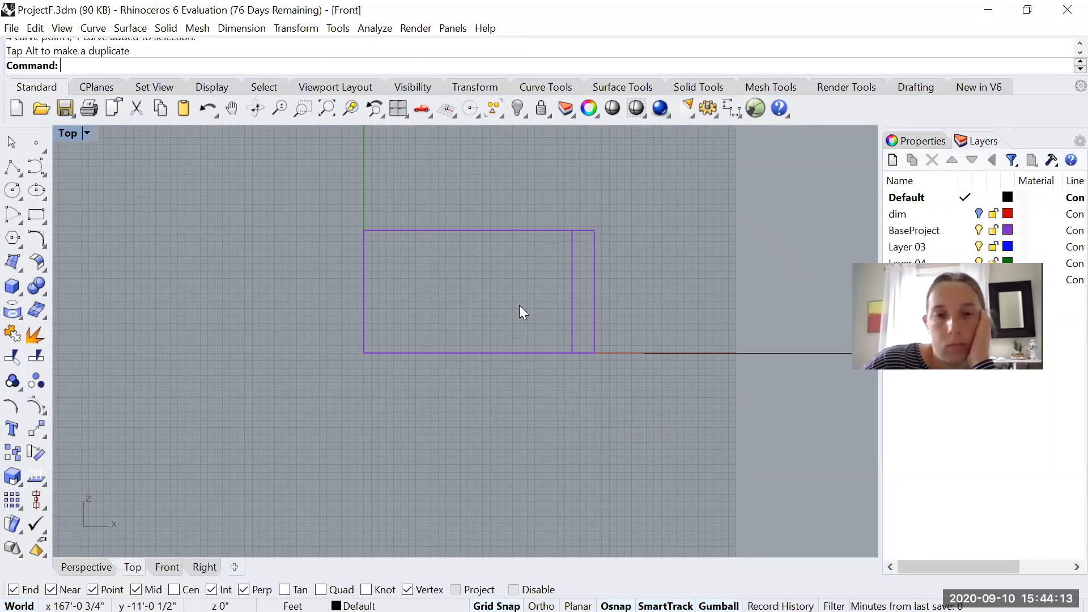
key(ctrl+Tab)
key(ctrl+Tab)
click(587, 383)
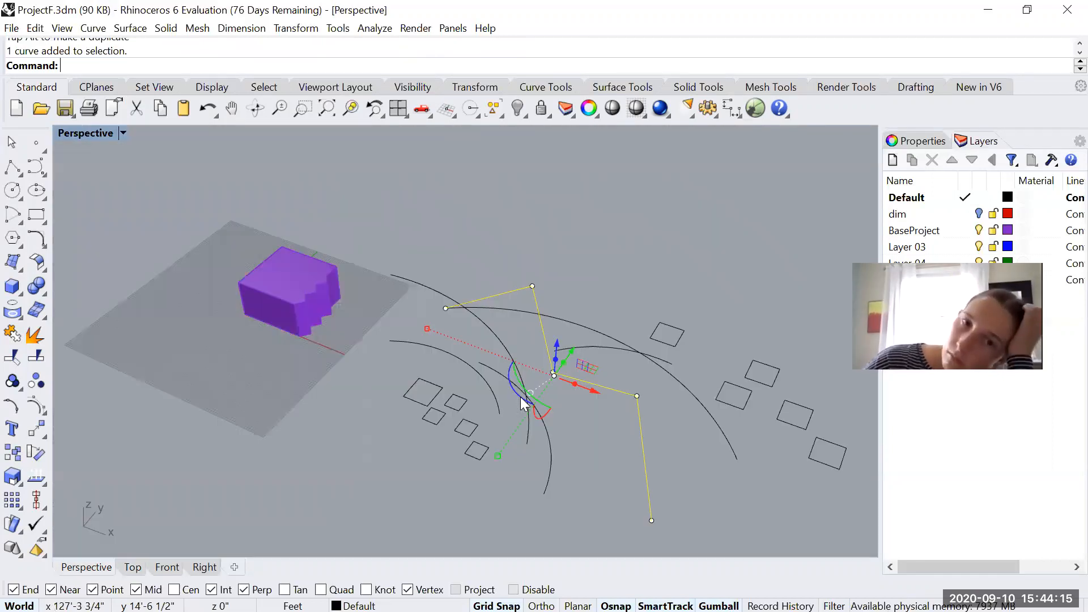
right_drag(627, 430, 528, 358)
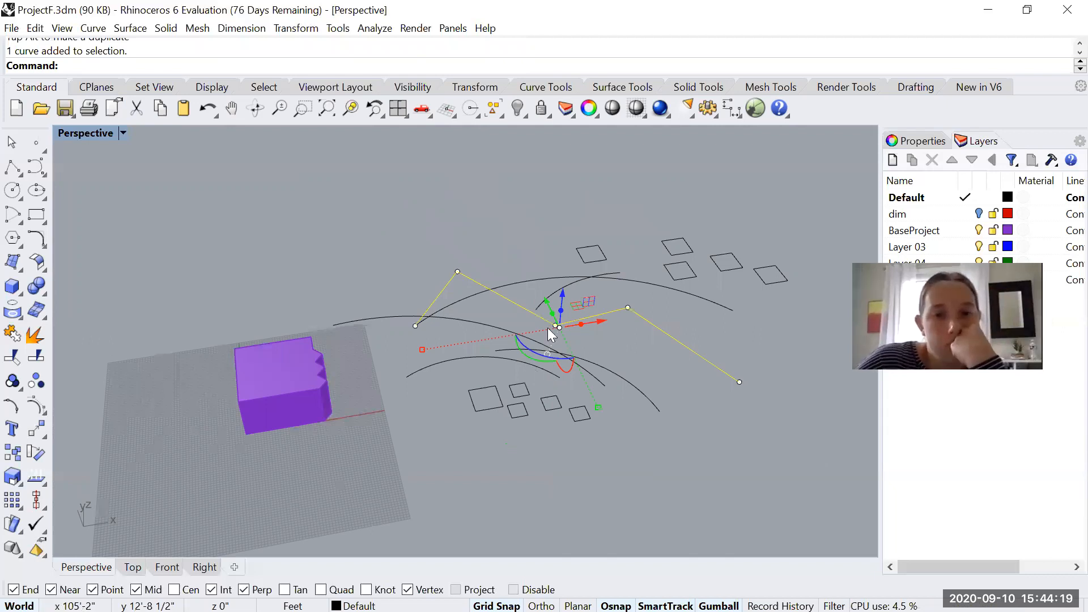
drag(550, 333, 559, 338)
key(ctrl+z)
click(649, 450)
Offset the zigzag polyline by 5 ft toward the side of the small squares
scroll(623, 298, up, 4)
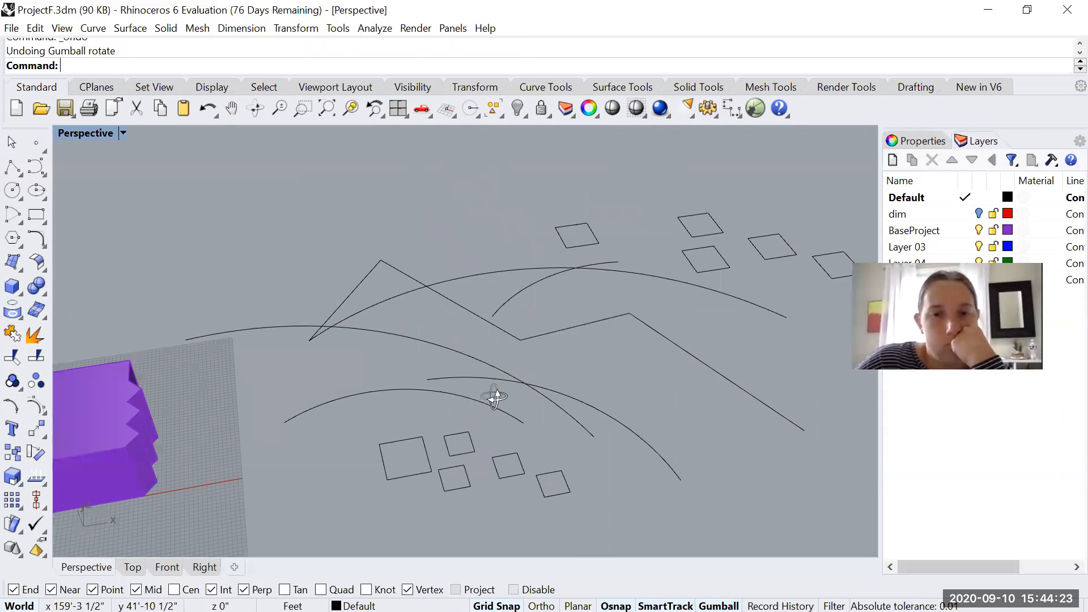
right_drag(493, 396, 520, 414)
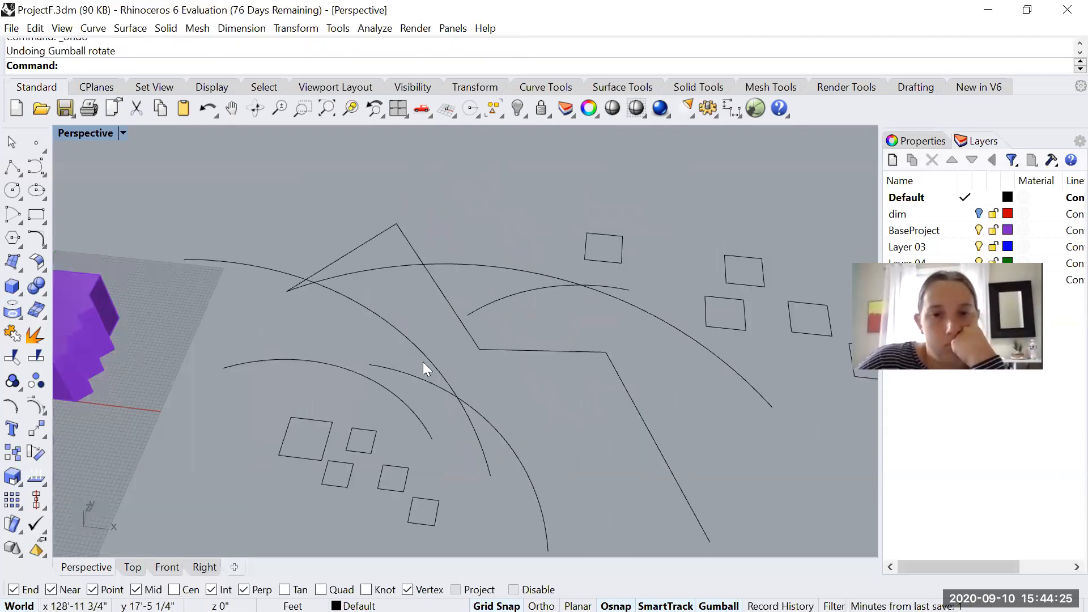
shift+right_drag(423, 361, 516, 359)
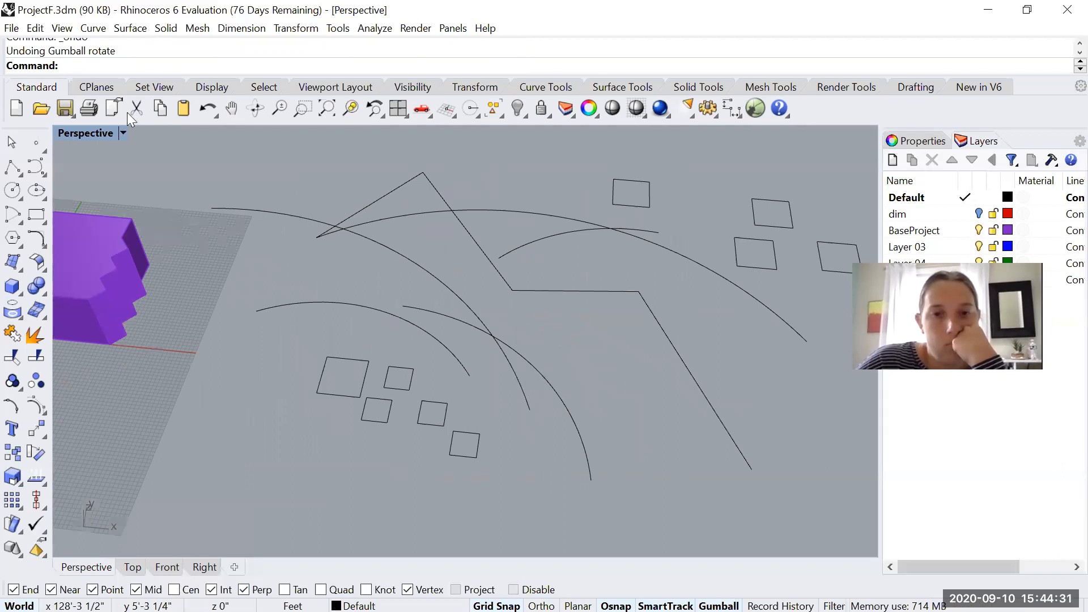
text(Offset)
key(Return)
click(558, 291)
text(d)
key(Return)
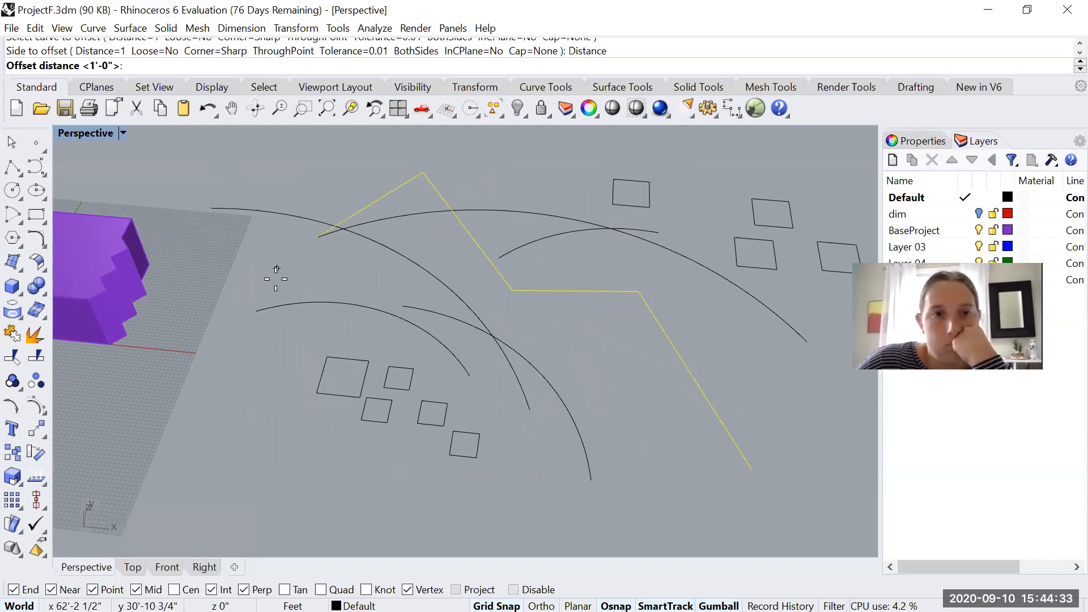
text(5)
key(Return)
click(584, 343)
Draw lines between the two zigzag polylines to close them at both ends
text(Line)
key(Return)
click(732, 474)
click(751, 469)
key(Return)
click(322, 245)
click(317, 237)
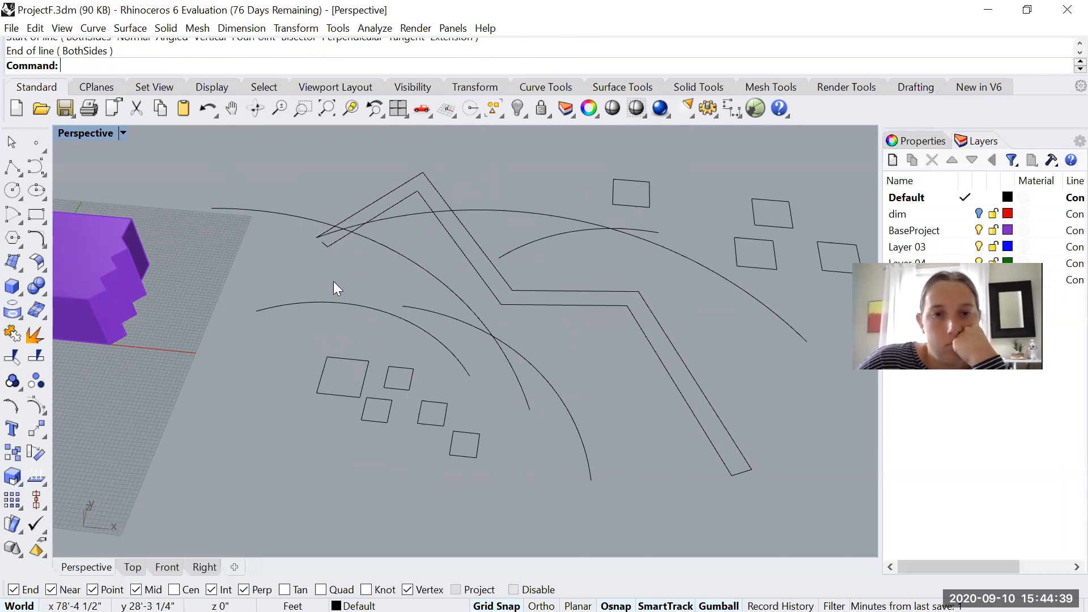
Delete the misplaced closing line at the zigzag's upper end and redraw it between the two polyline endpoints
scroll(322, 243, up, 2)
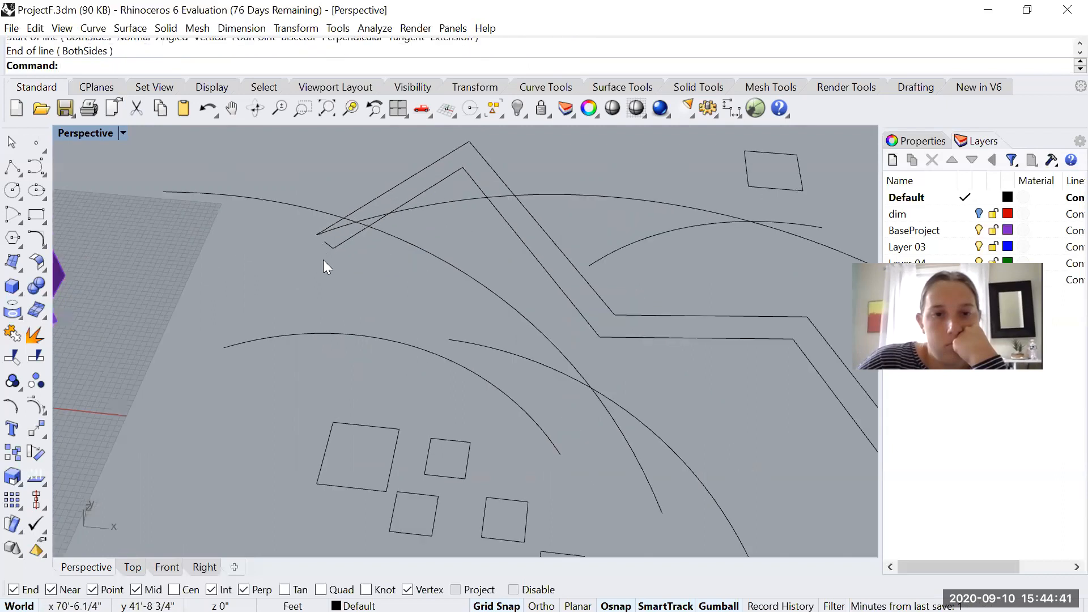
scroll(322, 244, up, 5)
click(329, 245)
key(Delete)
text(Line)
key(Return)
click(340, 256)
click(312, 226)
Move the largest arc away from the zigzag outline, beyond the group of larger squares
click(352, 215)
scroll(418, 258, down, 7)
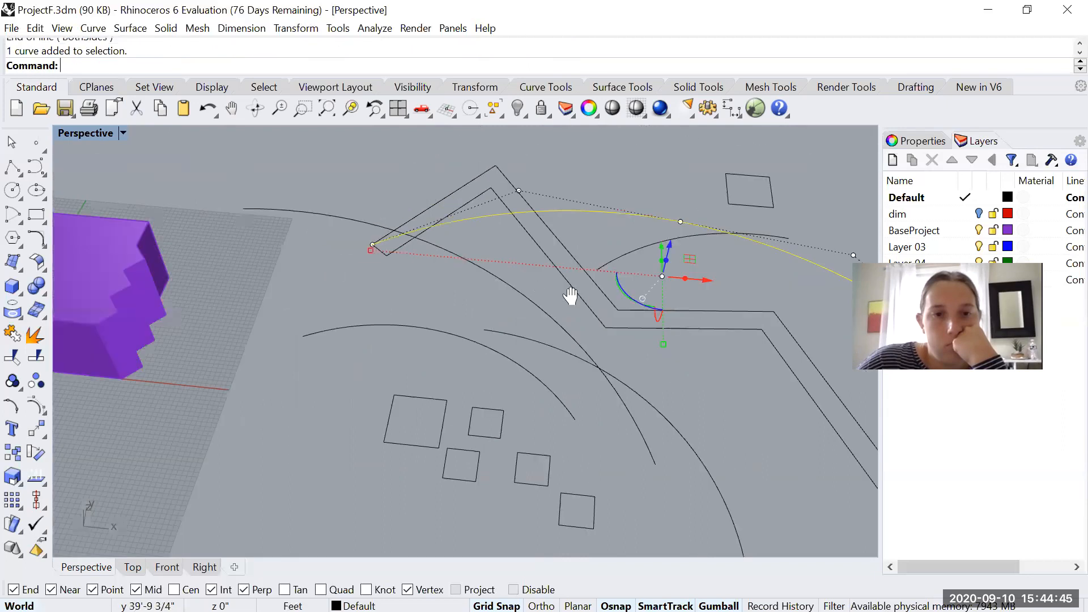
scroll(527, 188, down, 8)
right_drag(527, 188, 399, 276)
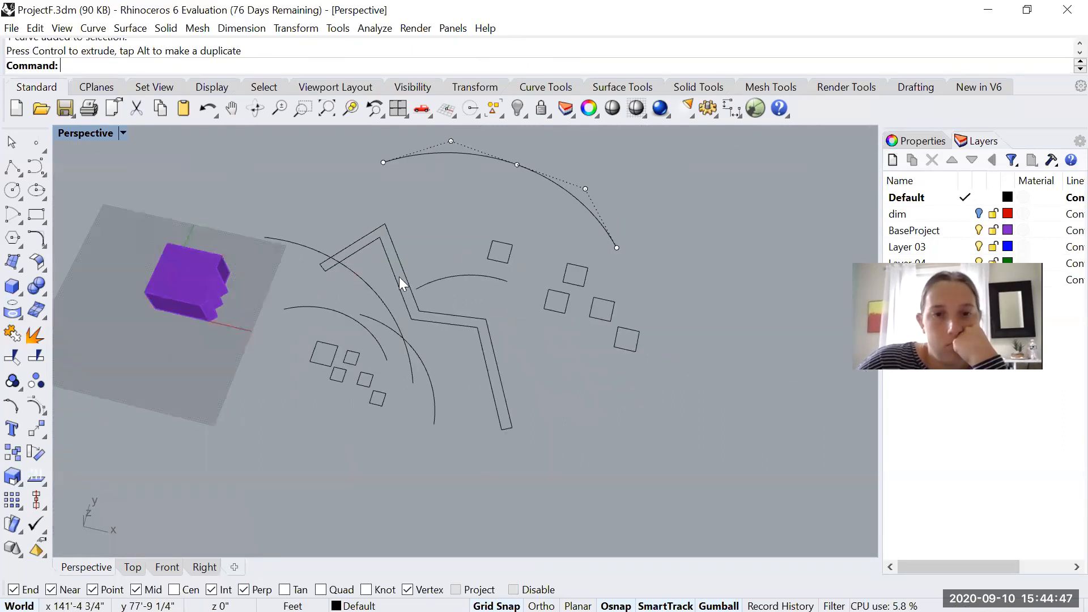
Join the zigzag outline's four curves into one closed curve and extrude it as a solid wall about 56 ft high
scroll(399, 276, up, 5)
shift+click(569, 516)
text(J)
key(Return)
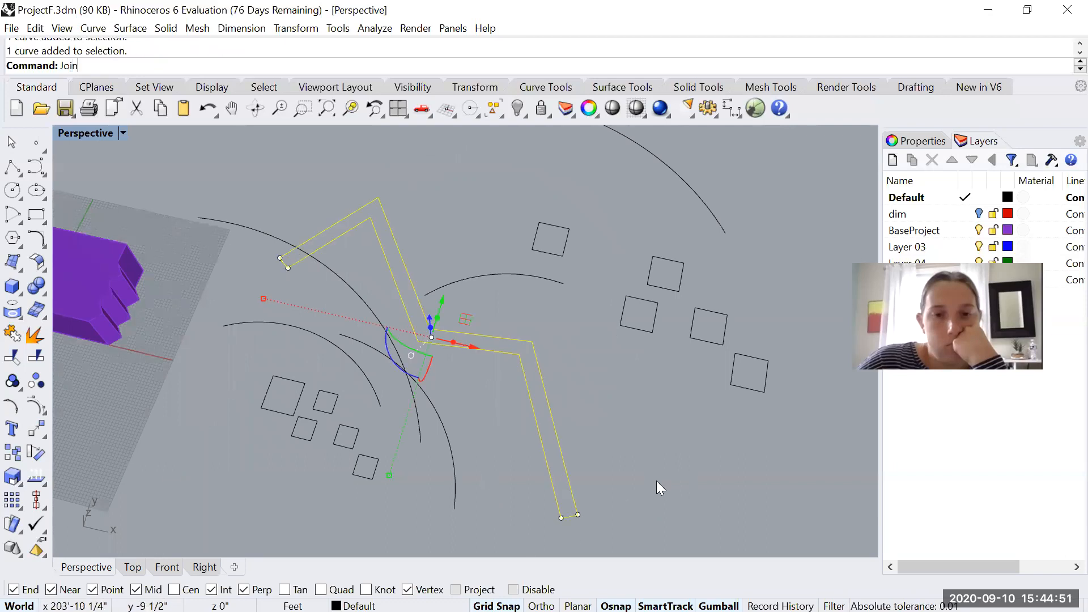
text(ExtrudeCrv)
key(Return)
right_drag(597, 379, 530, 303)
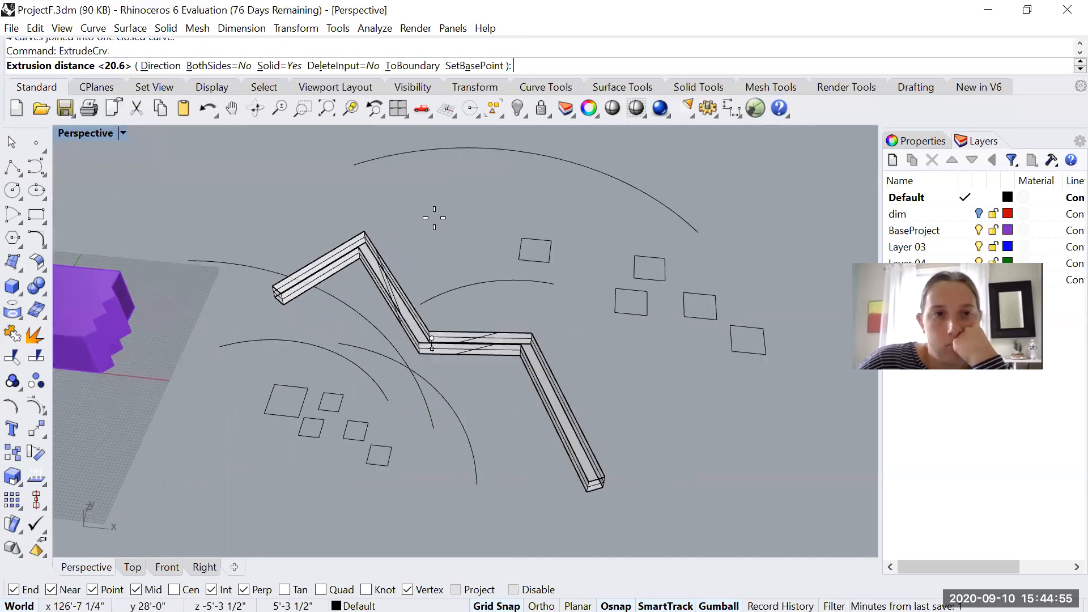
click(391, 186)
Offset the largest arc by 5 ft to create a parallel curve
right_drag(587, 272, 698, 292)
text(Offset)
key(Return)
click(728, 256)
click(775, 299)
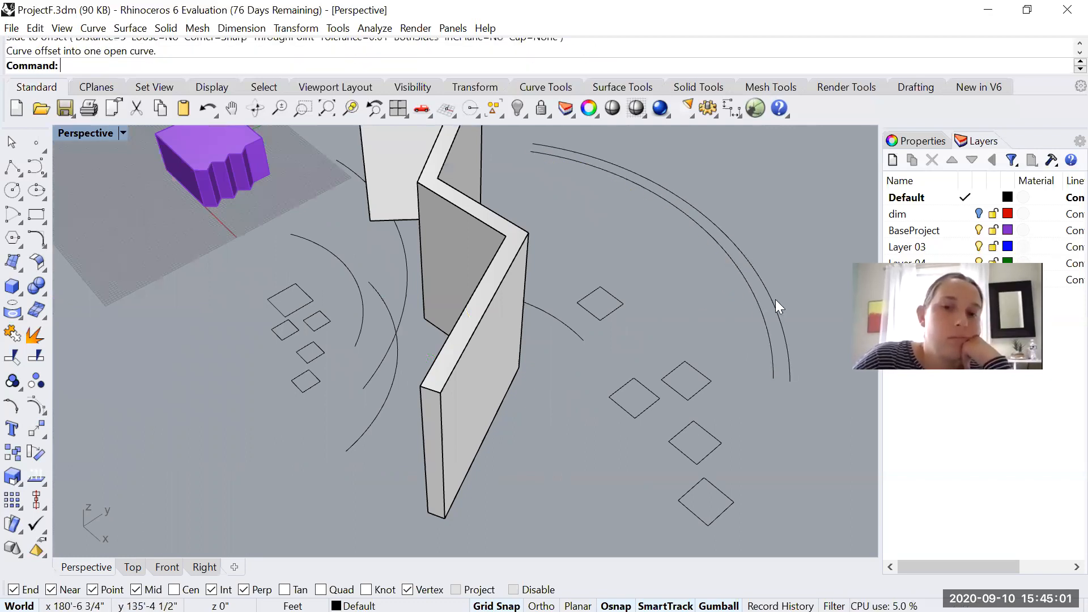
Close both ends of the two parallel arcs with short lines
text(line)
key(Return)
click(773, 378)
click(790, 381)
key(Return)
click(530, 150)
click(533, 144)
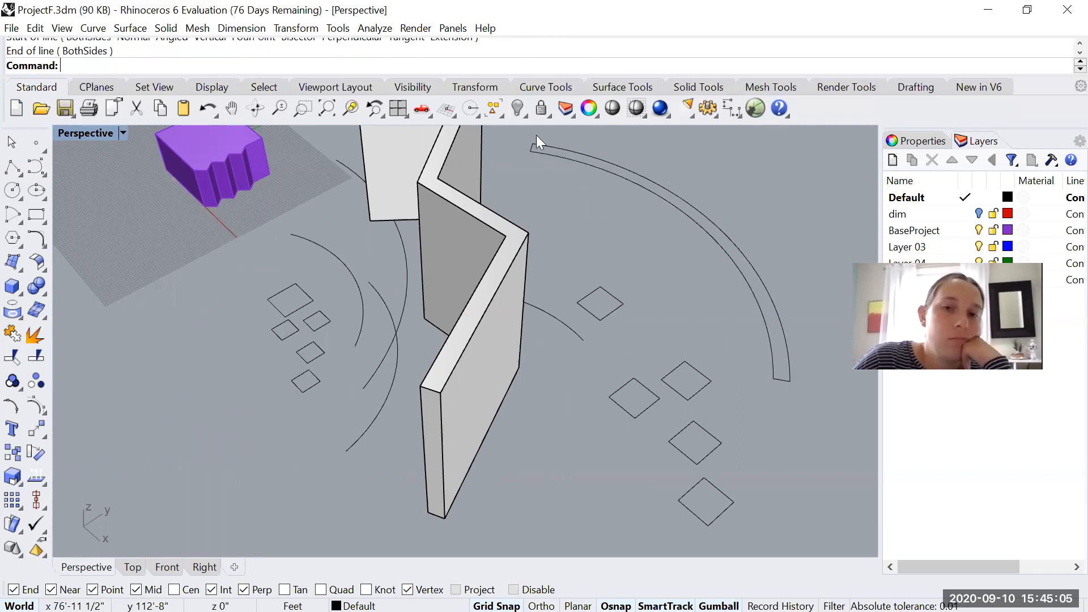
Join the two parallel arcs and their end lines, and extrude the closed outline into a solid curved wall
drag(546, 166, 523, 138)
shift+drag(798, 366, 764, 396)
text(join)
key(Return)
text(extru)
key(Return)
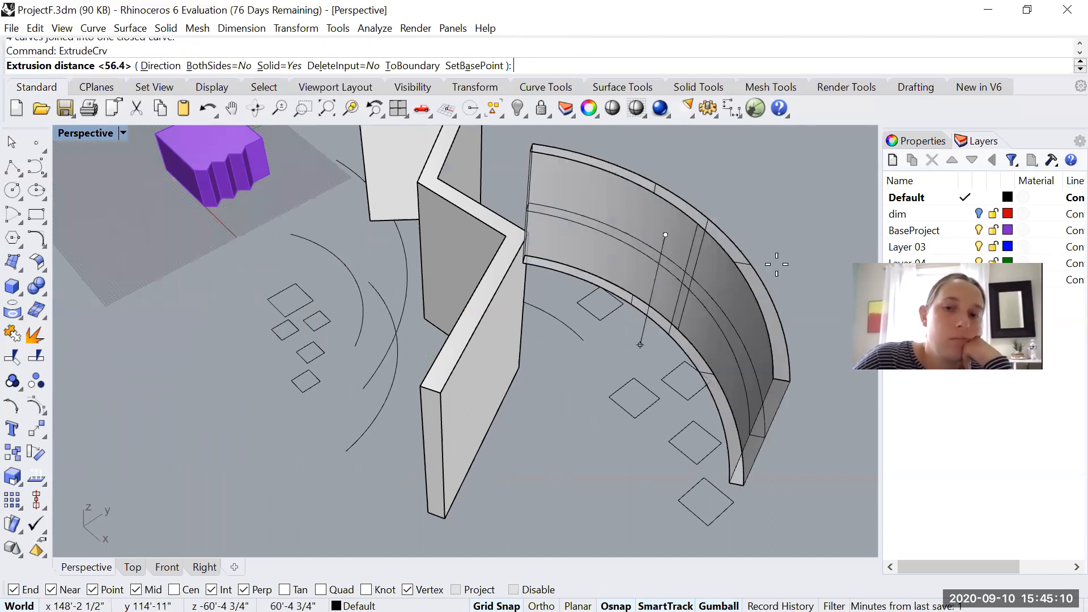
click(799, 230)
Move the three loose arcs together out to the open ground beyond the zigzag wall
right_drag(446, 382, 435, 393)
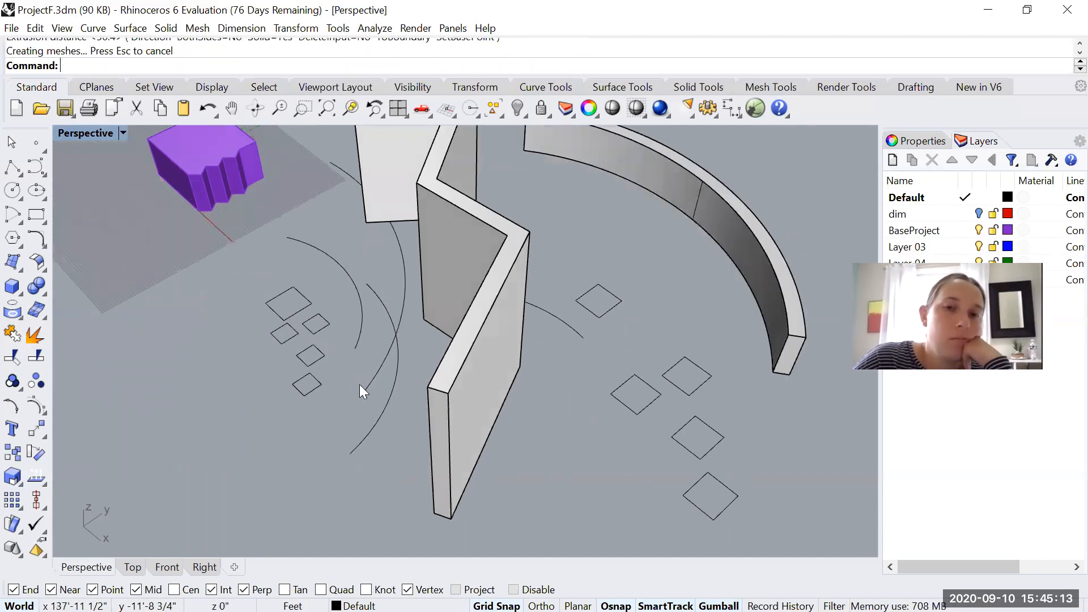
right_drag(358, 387, 465, 391)
drag(487, 420, 672, 435)
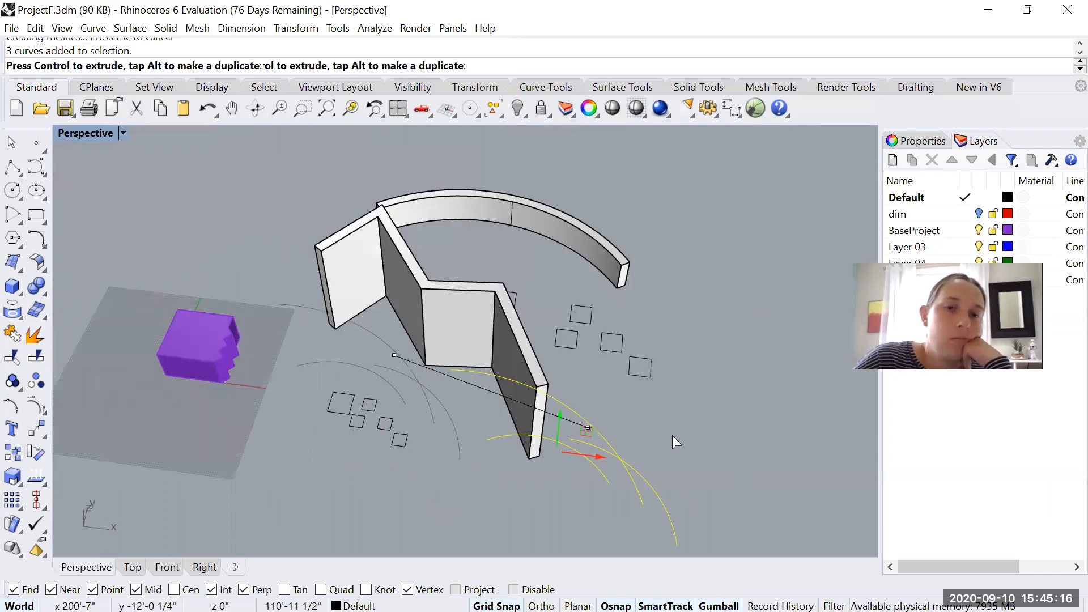
click(748, 382)
shift+right_drag(749, 382, 593, 314)
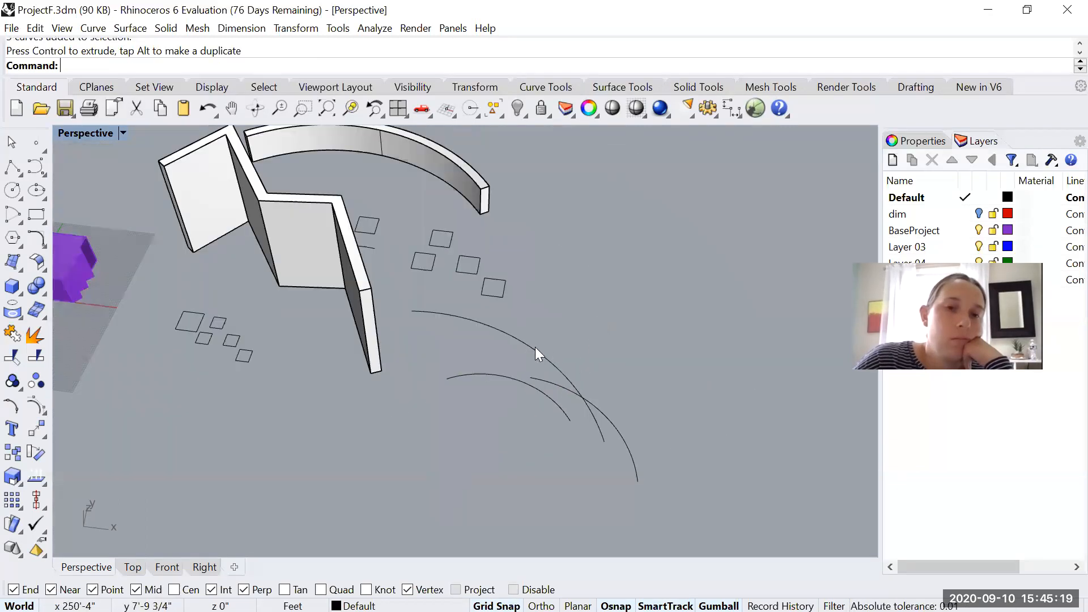
Offset the longest of the three moved arcs outward by 10 ft
scroll(539, 355, up, 3)
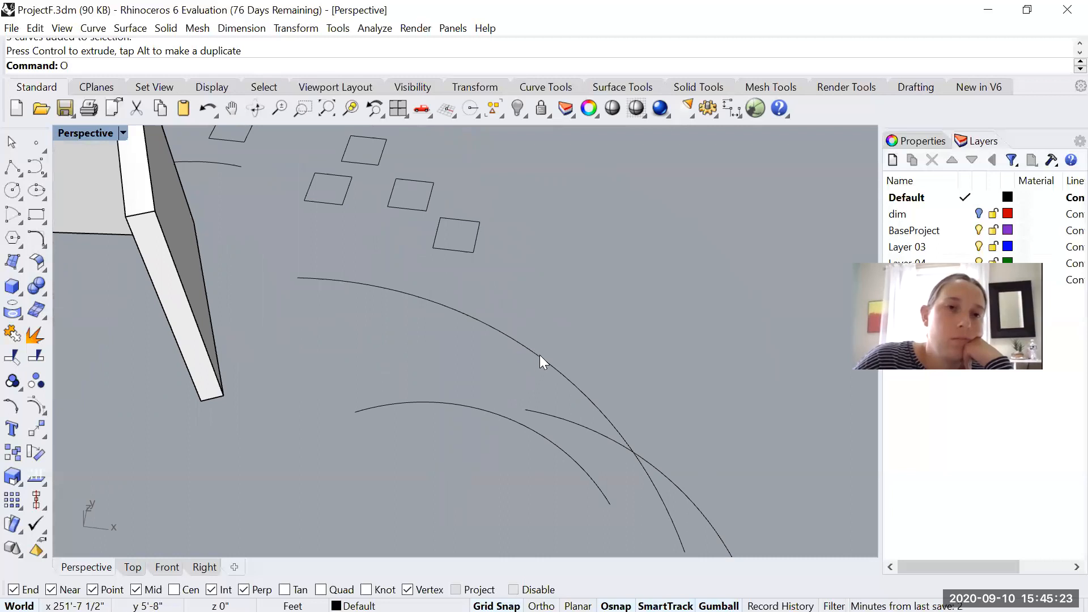
text(ffset)
key(Return)
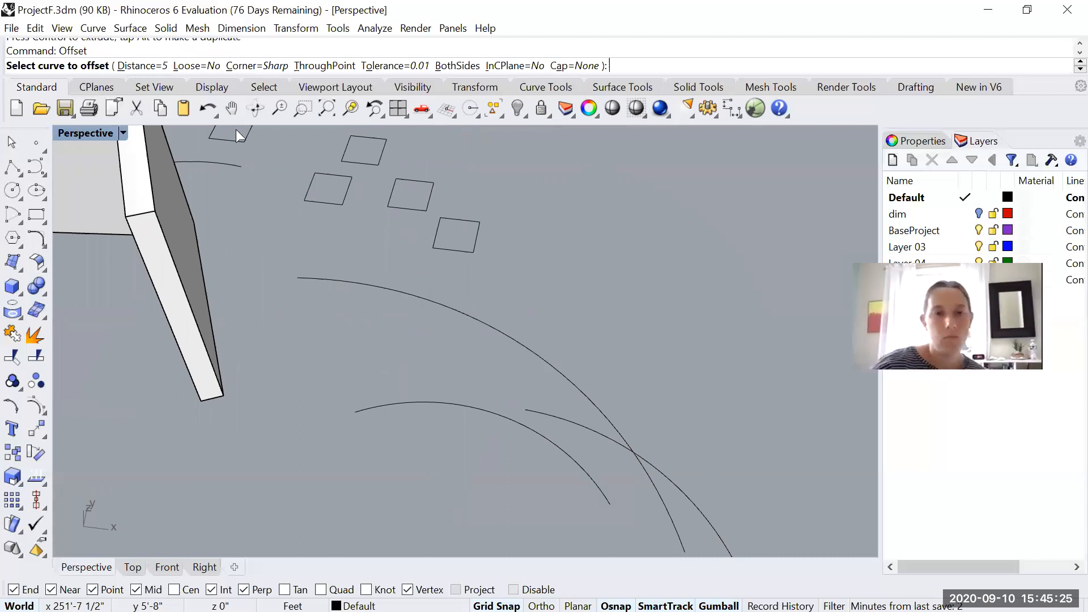
click(142, 65)
text(10)
key(Return)
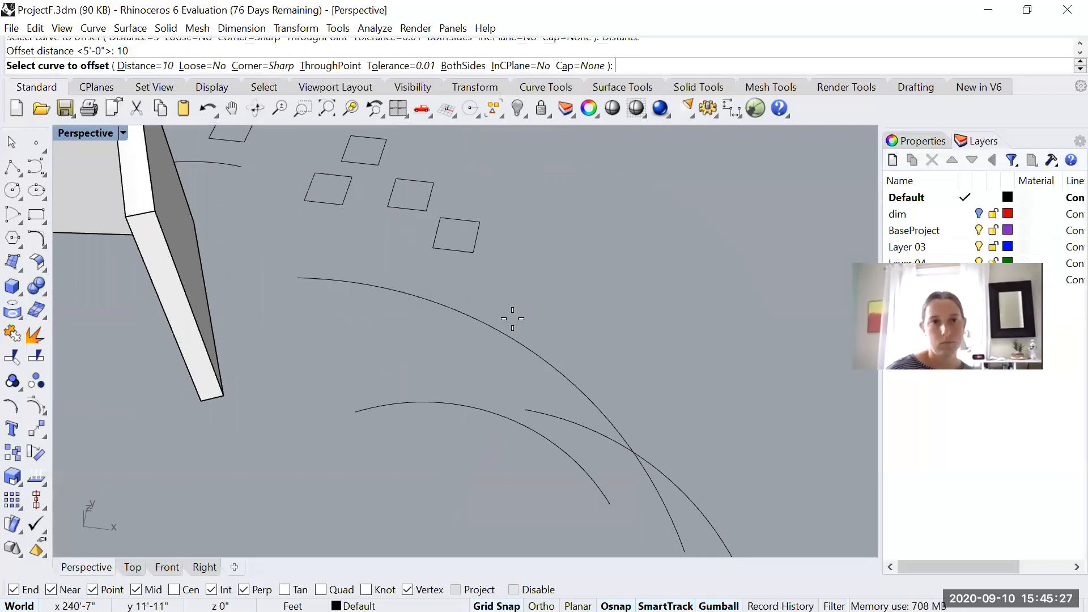
click(511, 335)
click(548, 294)
Close both ends of the 10 ft offset arc pair with short lines between their endpoints
text(Line)
key(Return)
click(298, 277)
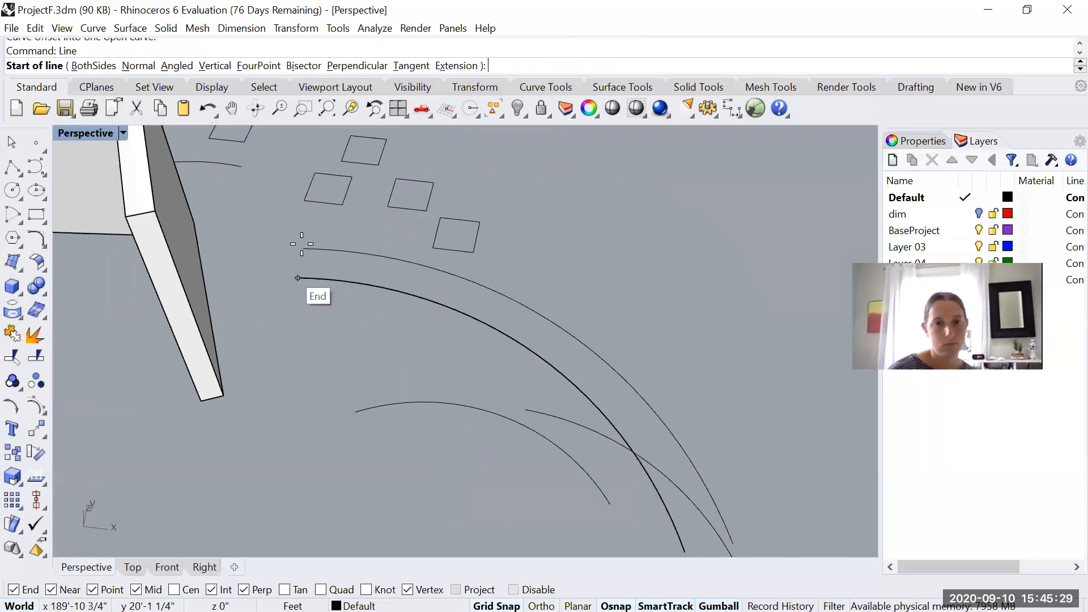
click(303, 248)
scroll(344, 247, down, 4)
shift+right_drag(433, 269, 393, 219)
key(Return)
click(498, 374)
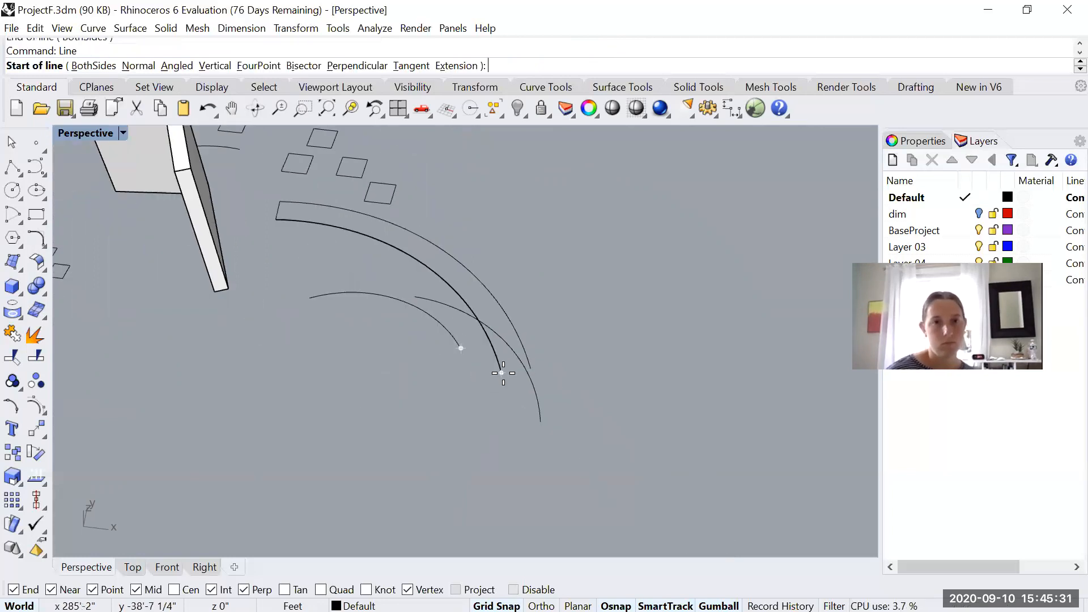
click(532, 371)
Join the 10 ft wide arc outline, extrude it into a solid wall about 45 ft high, and move the wall off its outline
drag(494, 355, 478, 356)
shift+click(503, 308)
shift+click(278, 215)
text(join)
key(Return)
text(extrudecrv)
key(Return)
click(432, 210)
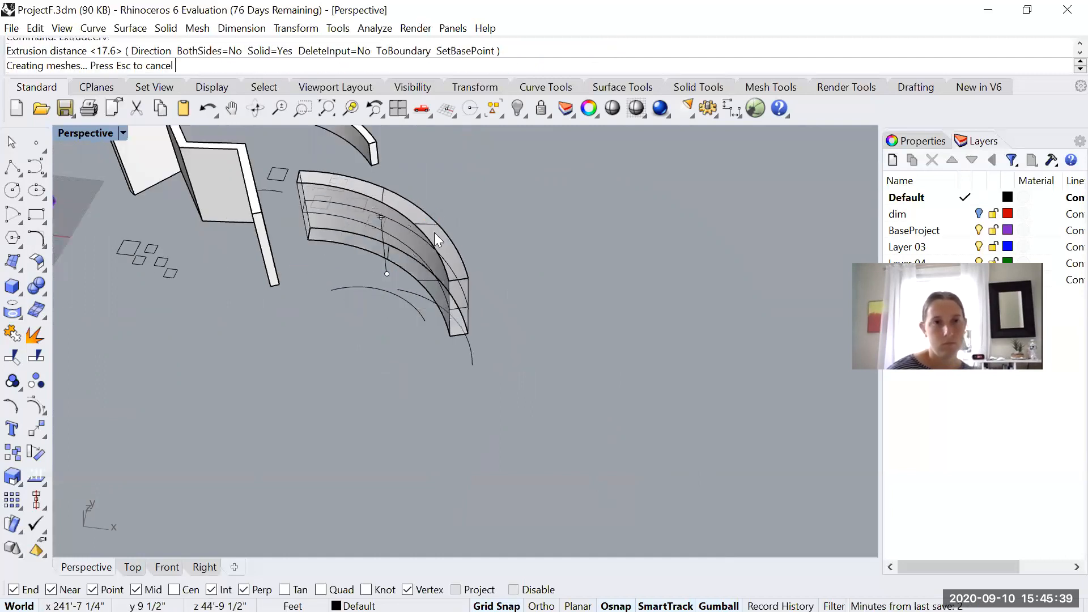
drag(416, 233, 476, 347)
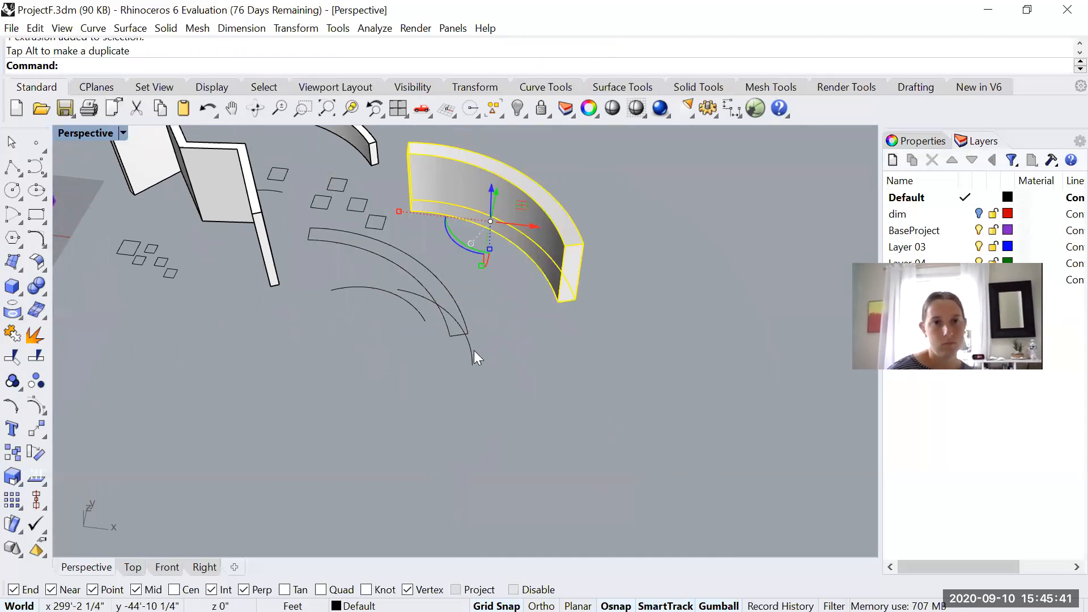
Move the arc crossing the closed outline clear of it, to the open area in front of the remaining arc
click(474, 350)
text(m)
key(Return)
click(584, 366)
click(488, 427)
click(366, 390)
text(ext)
key(Return)
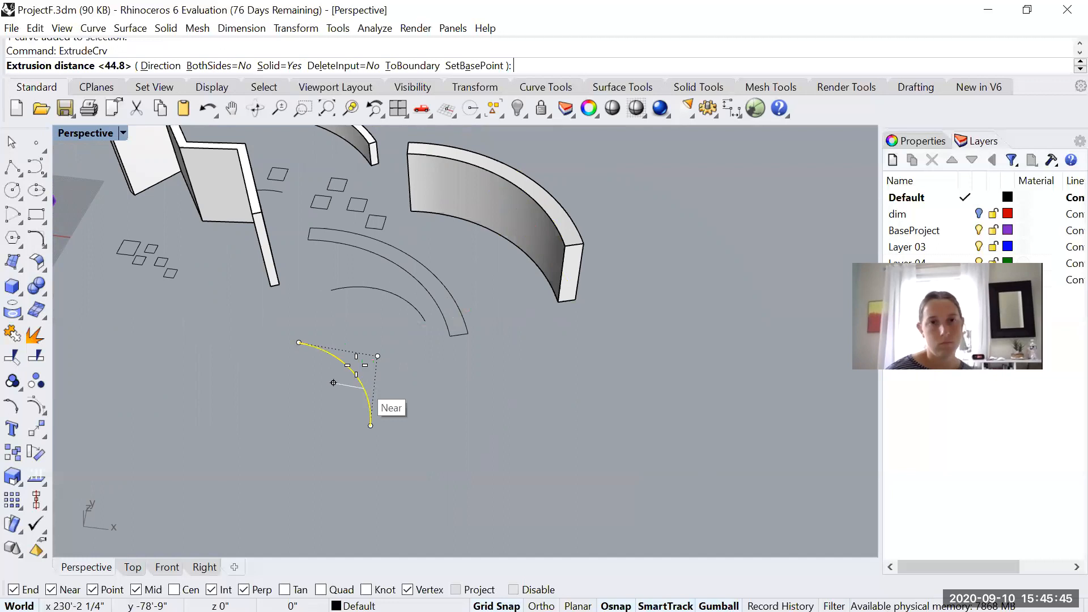
key(Escape)
Offset the separated front arc outward by 20 ft
click(357, 374)
text(Offset)
key(Return)
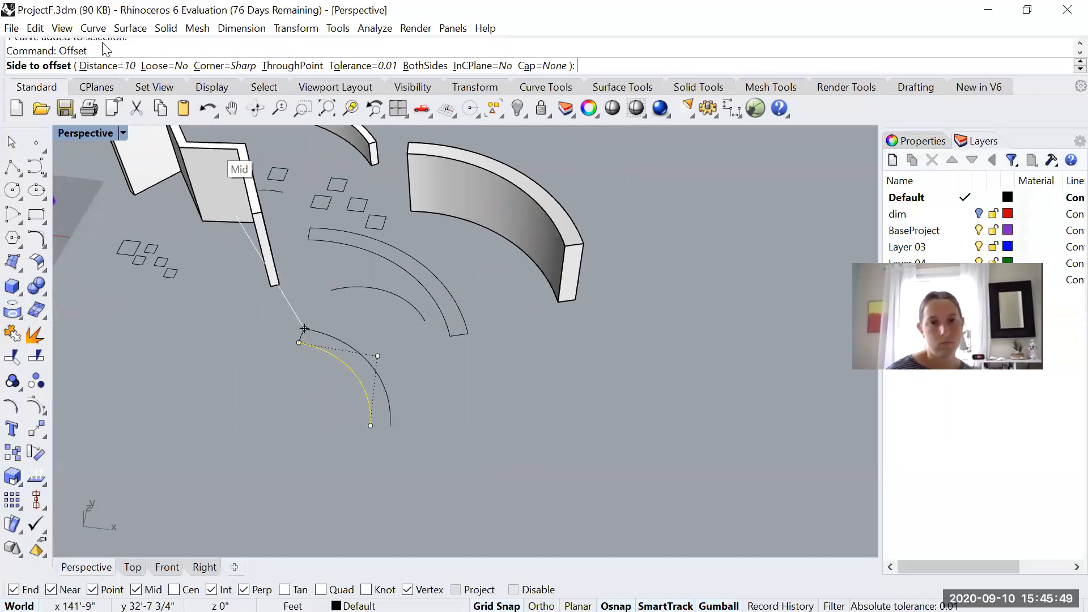
click(105, 65)
text(0)
key(Return)
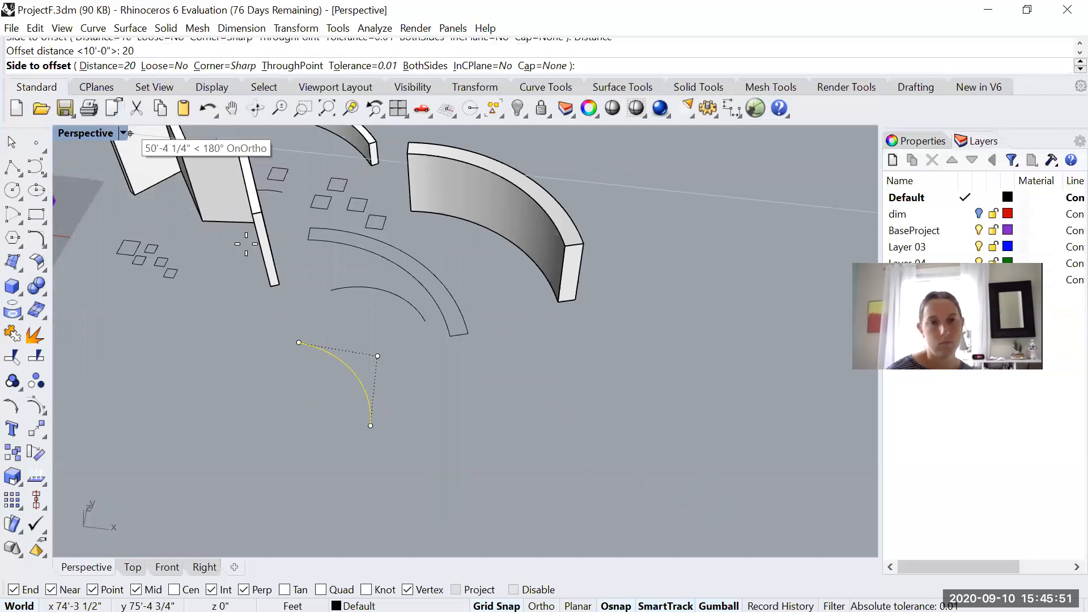
click(366, 371)
Draw lines between the matching endpoints of the 20 ft offset arc pair to close both ends
text(Line)
key(Return)
click(299, 343)
click(310, 316)
key(Return)
click(372, 425)
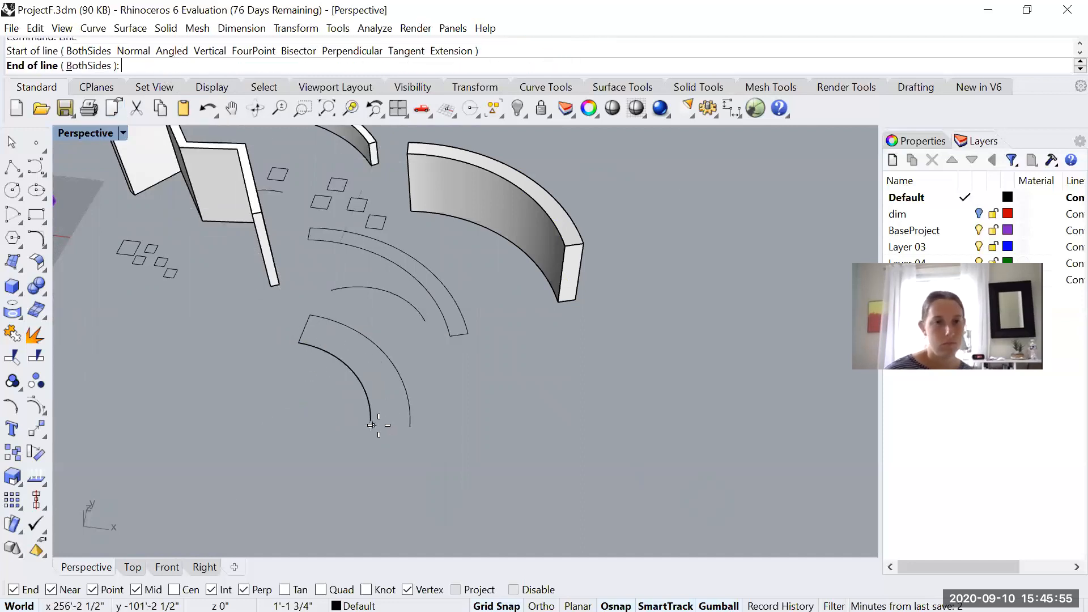
click(410, 426)
Join the 20 ft wide arc outline into one closed curve and extrude it into a solid wall about 141.5 ft high
drag(431, 420, 308, 325)
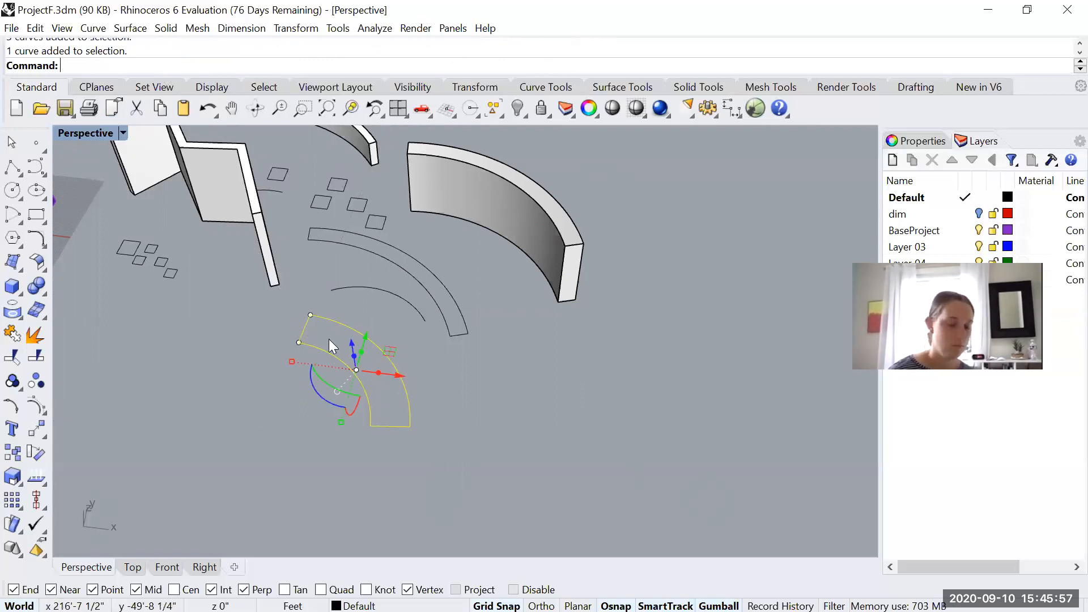
text(Join)
key(Return)
text(Extr)
key(Return)
scroll(360, 169, down, 4)
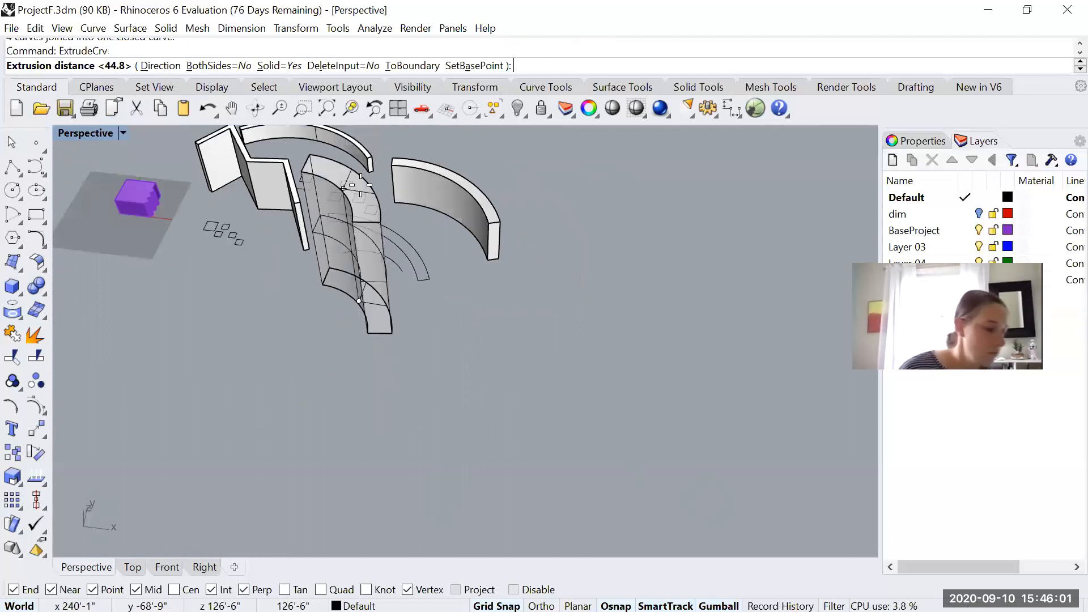
click(359, 169)
shift+right_drag(272, 261, 329, 329)
scroll(308, 283, up, 2)
mouse_move(315, 276)
mouse_down()
mouse_move(261, 352)
mouse_move(276, 352)
mouse_up()
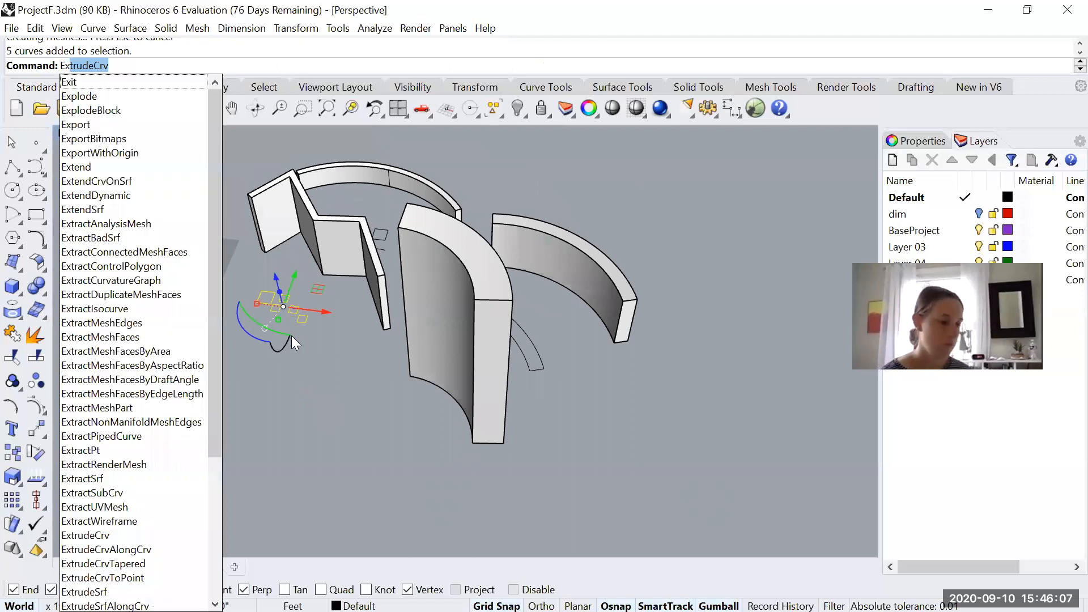
key(Escape)
key(Escape)
Draw a freeform S-shaped curve in the Front view, rising from the base block's lower corner nearest the walls
key(ctrl+F1)
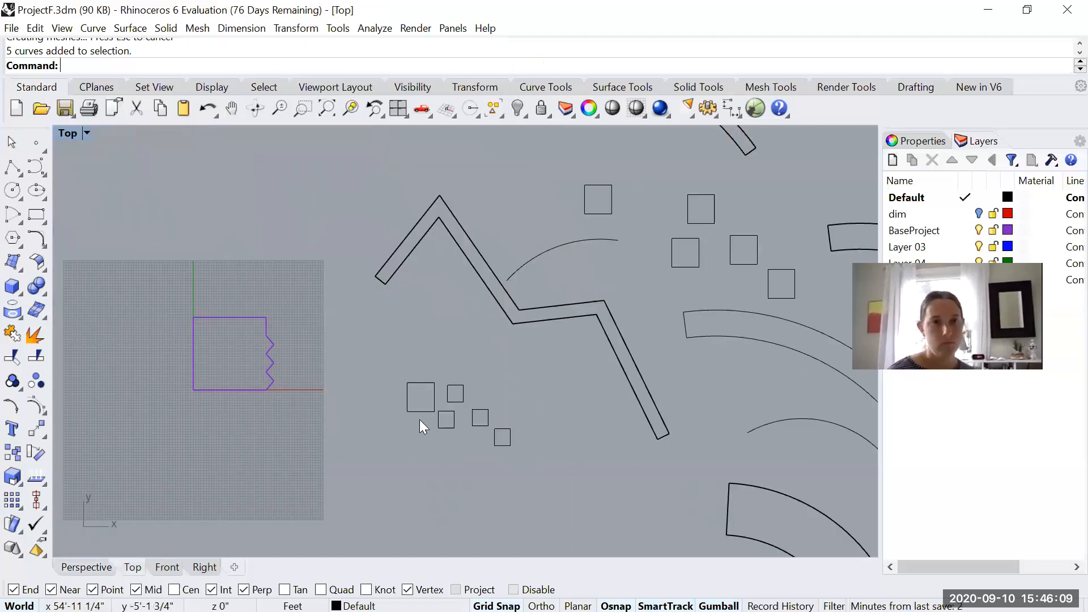
key(ctrl+F2)
text(Curve)
key(Return)
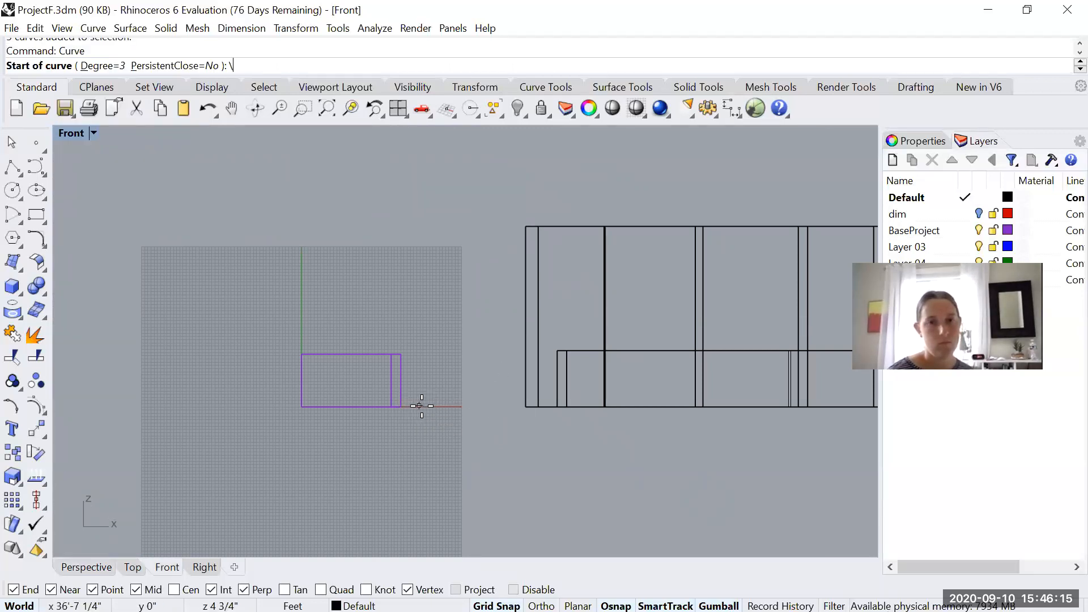
scroll(401, 407, up, 3)
click(400, 406)
click(400, 226)
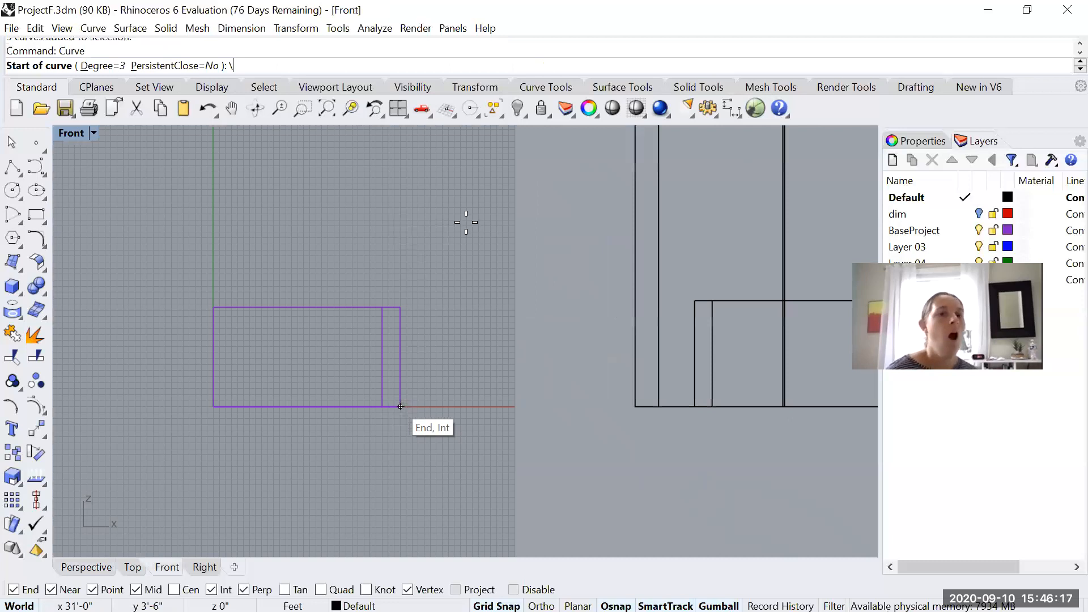
right_drag(461, 263, 461, 349)
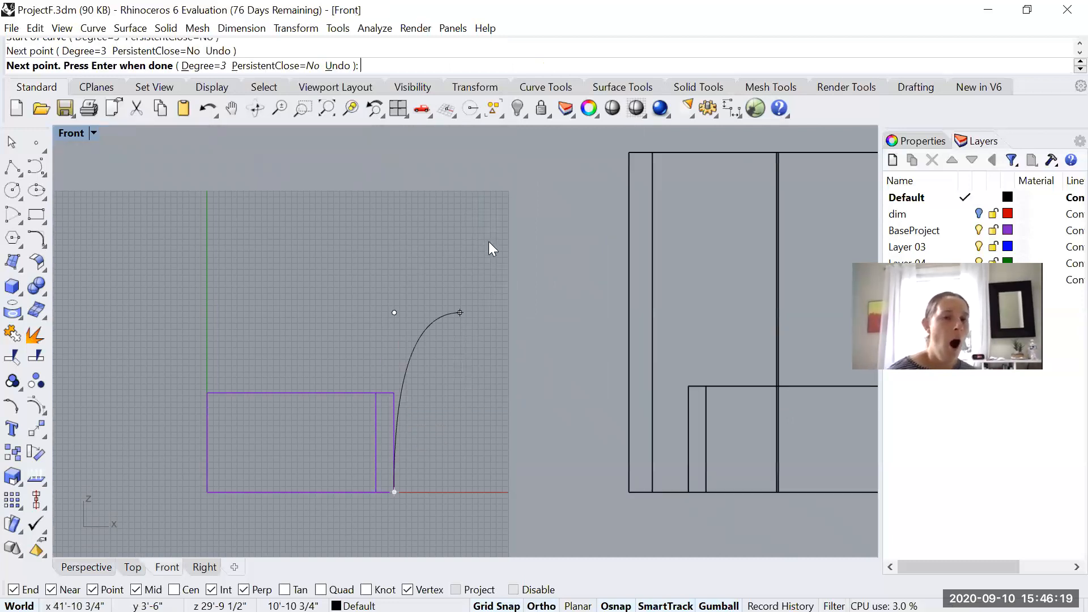
key(Return)
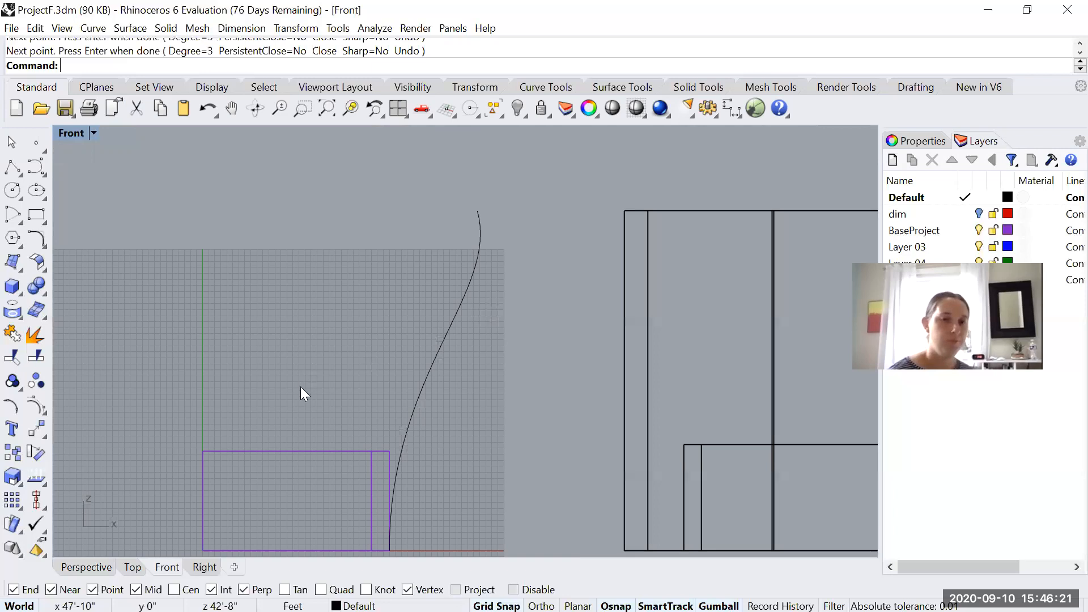
Move the S-shaped curve by its lower end onto a corner of the largest square in the group near the base block
key(ctrl+F4)
click(235, 274)
scroll(252, 332, up, 3)
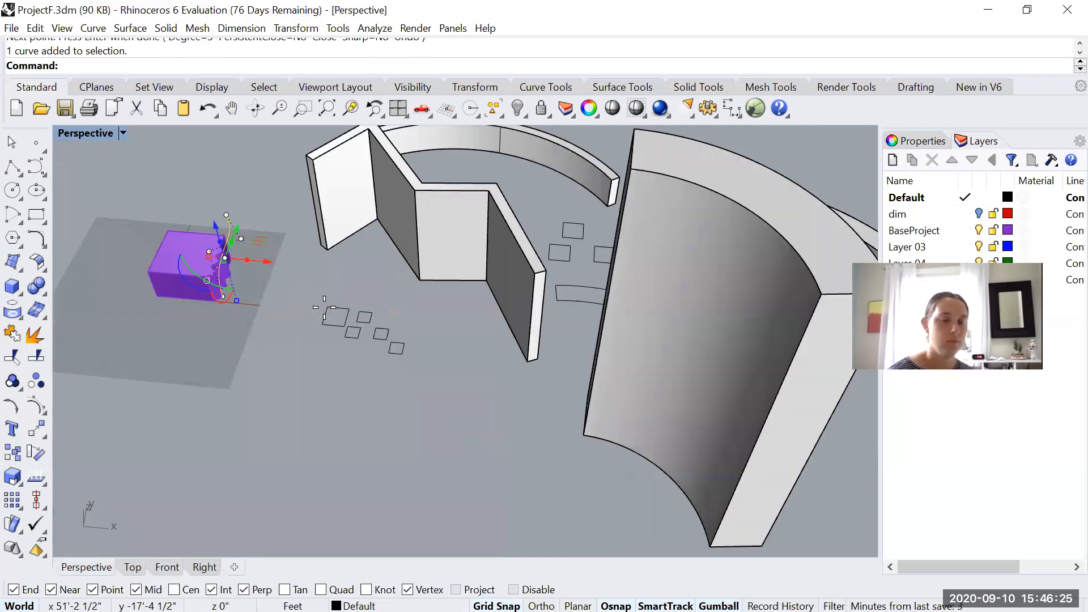
text(move)
key(Return)
click(223, 296)
scroll(324, 296, up, 4)
click(329, 317)
key(Escape)
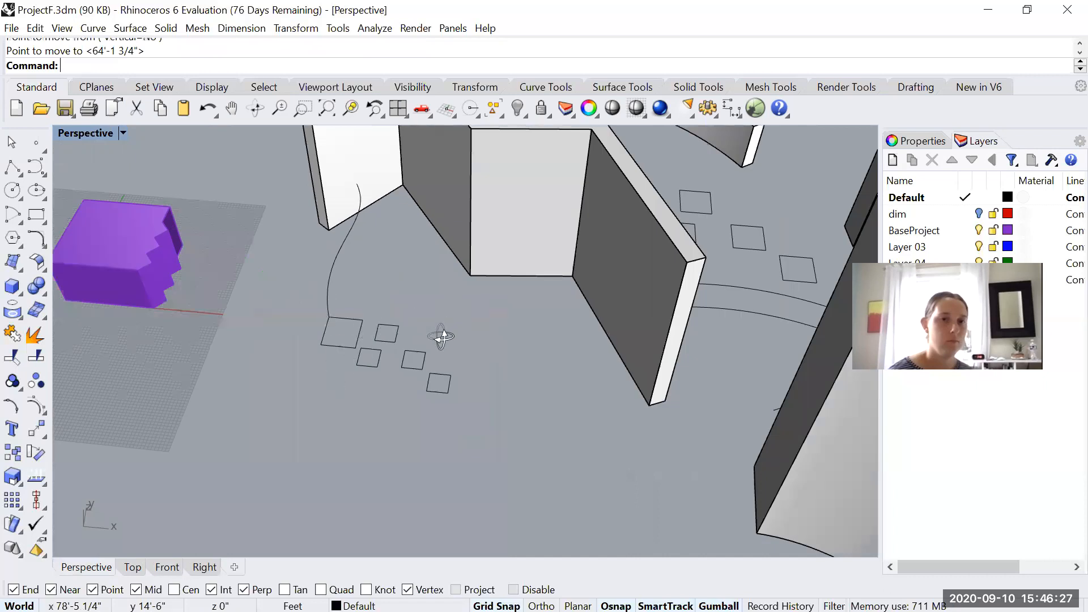
right_drag(397, 344, 377, 354)
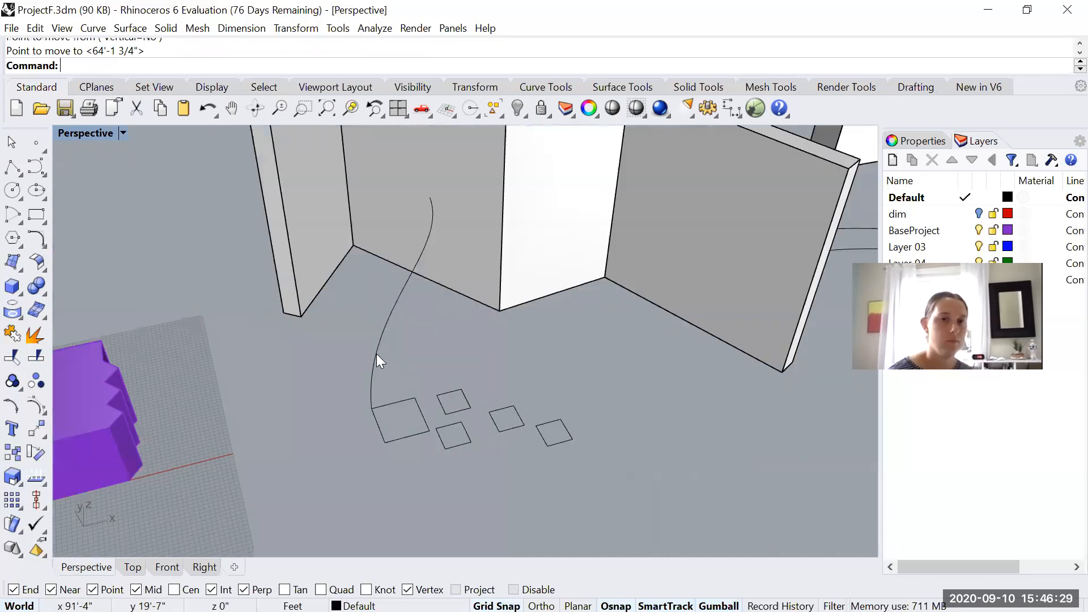
text(extrudecrv)
key(Return)
drag(592, 381, 375, 462)
key(Return)
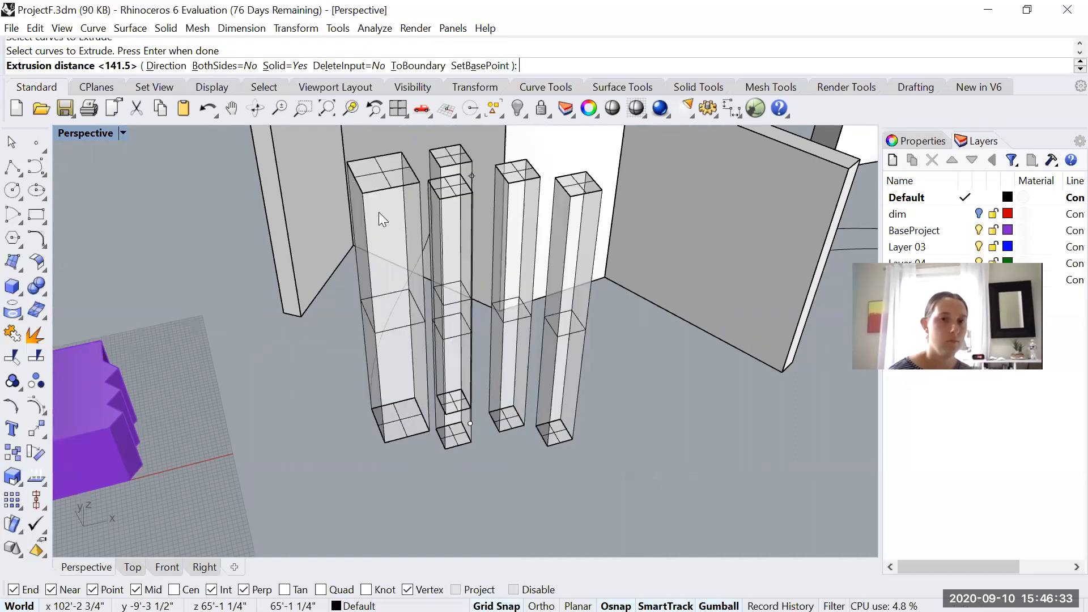
key(Escape)
Extrude the five squares between the zigzag and curved walls straight up into tall solid towers
right_drag(378, 212, 596, 244)
right_drag(331, 391, 334, 292)
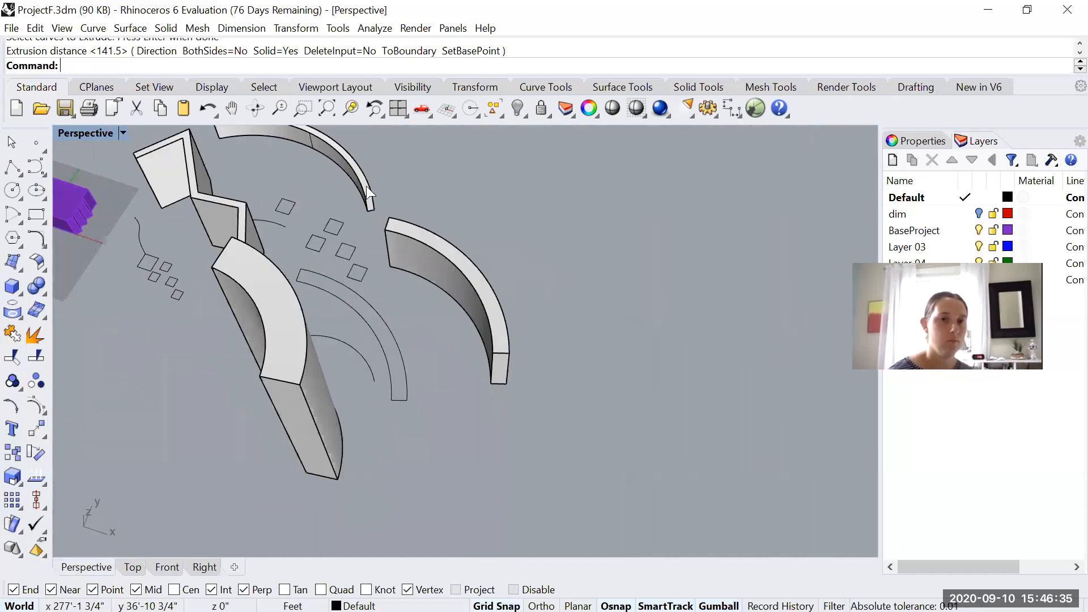
key(Return)
right_drag(368, 192, 375, 237)
drag(371, 249, 378, 260)
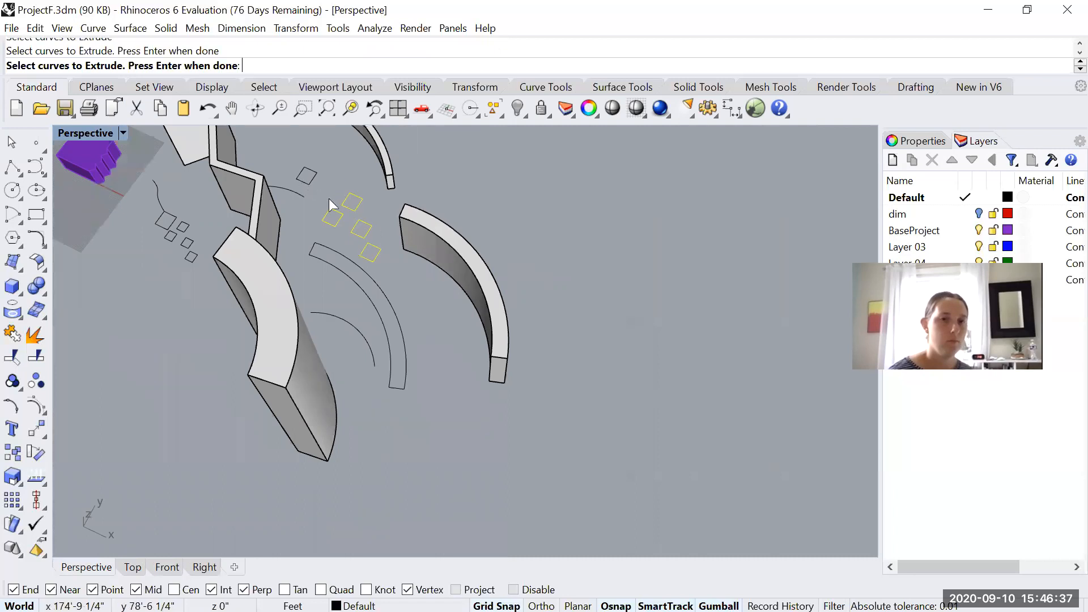
key(Return)
scroll(449, 195, down, 5)
right_drag(498, 226, 481, 239)
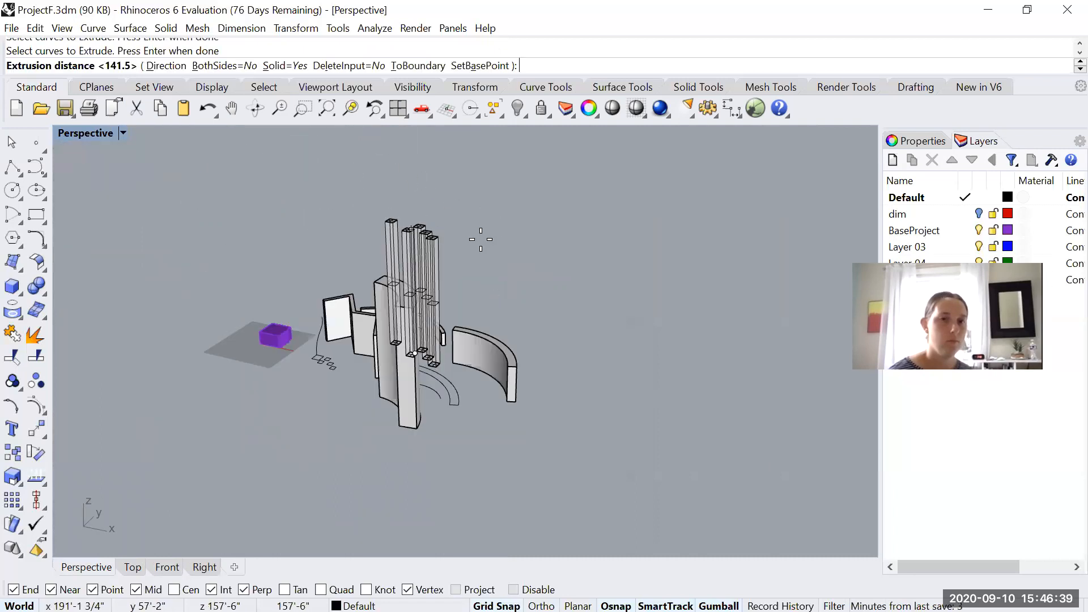
key(Return)
Extrude the five squares near the base block along the S-shaped curve with ExtrudeCrvAlongCrv
scroll(313, 358, up, 5)
scroll(330, 360, up, 3)
text(ExtrudeCrv)
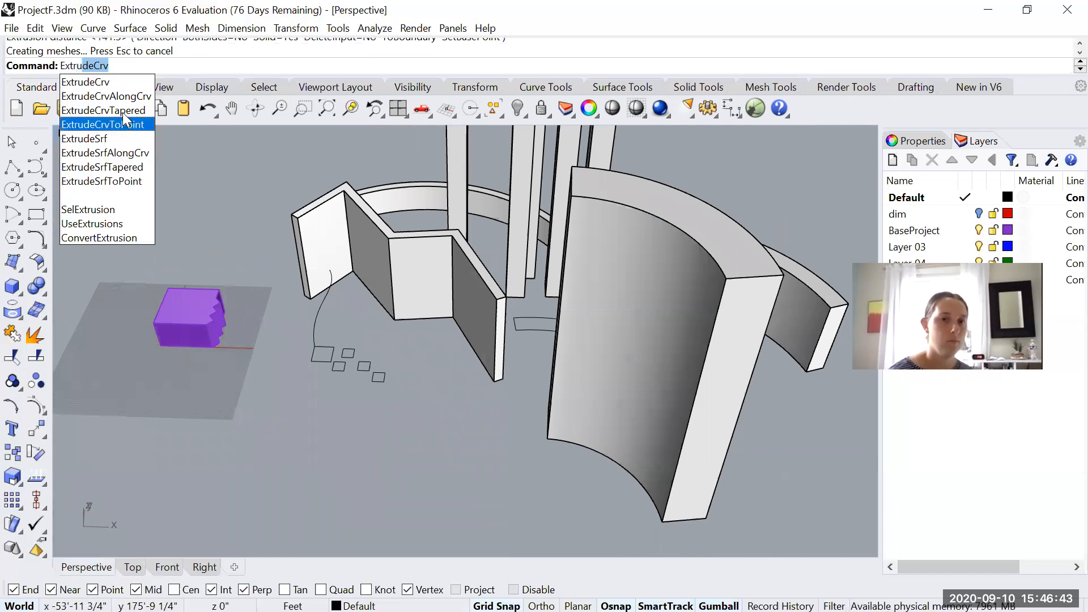
click(119, 98)
scroll(349, 365, up, 2)
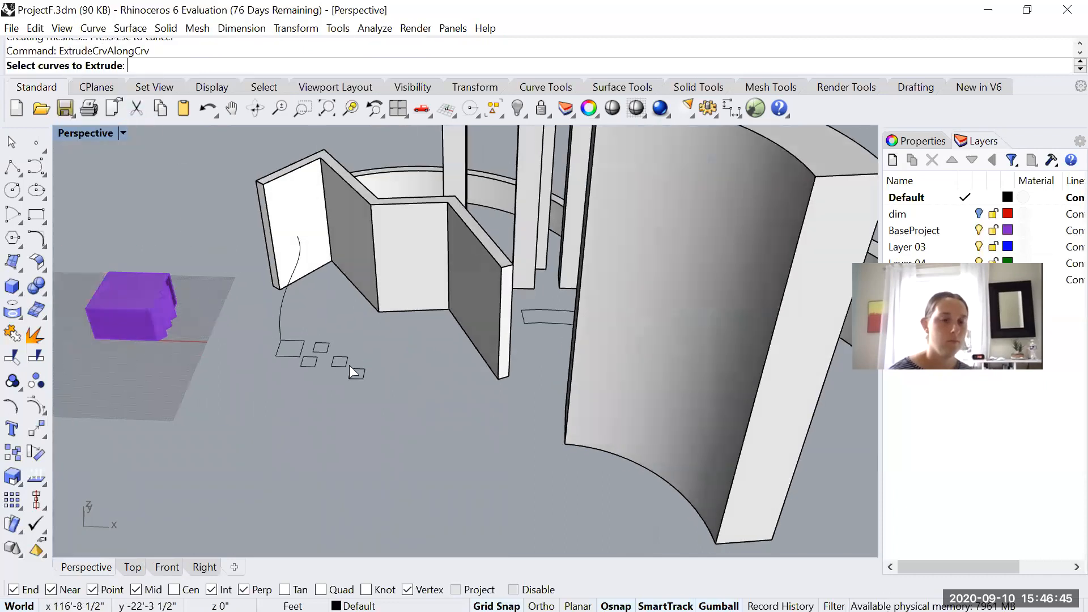
drag(246, 330, 391, 398)
key(Return)
click(279, 322)
scroll(298, 266, up, 3)
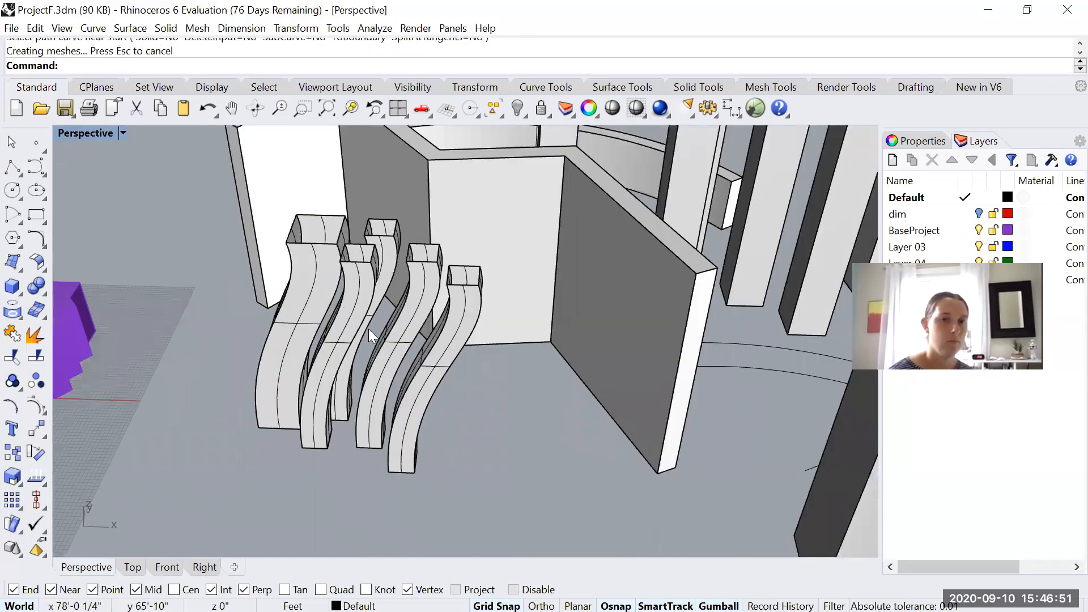
Cap the open ends of the five S-shaped columns to turn them into closed solids
right_drag(368, 363, 372, 355)
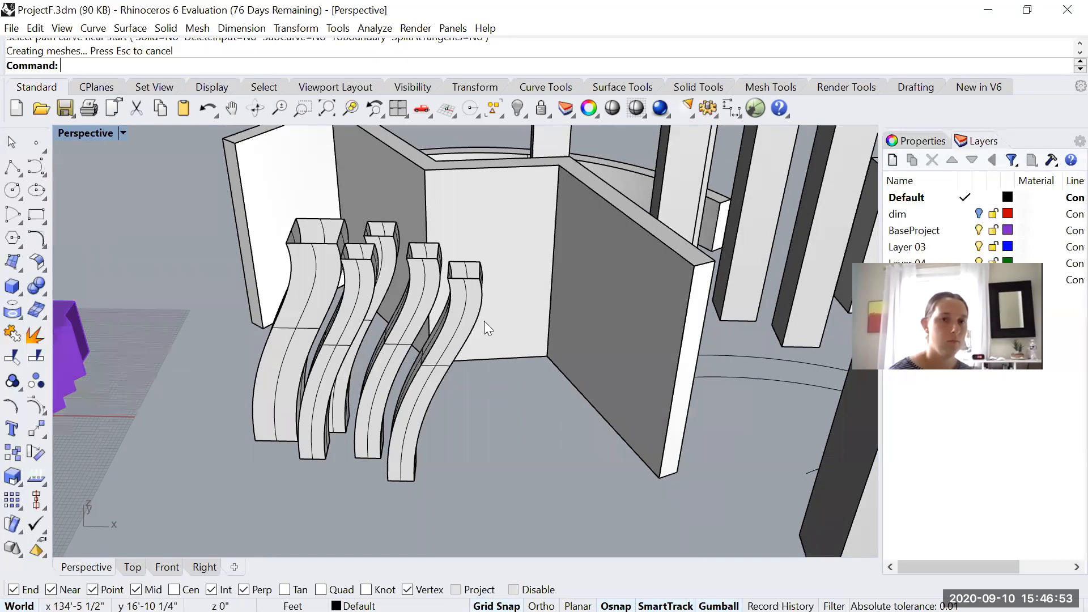
right_drag(430, 374, 340, 377)
drag(499, 318, 360, 442)
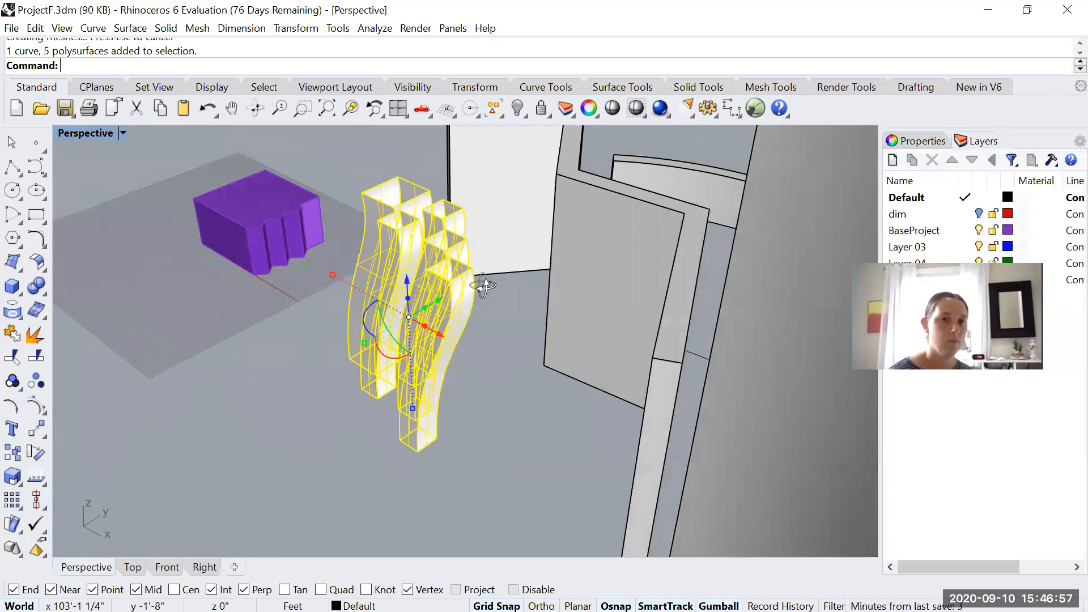
text(cap)
key(Return)
right_drag(369, 350, 364, 418)
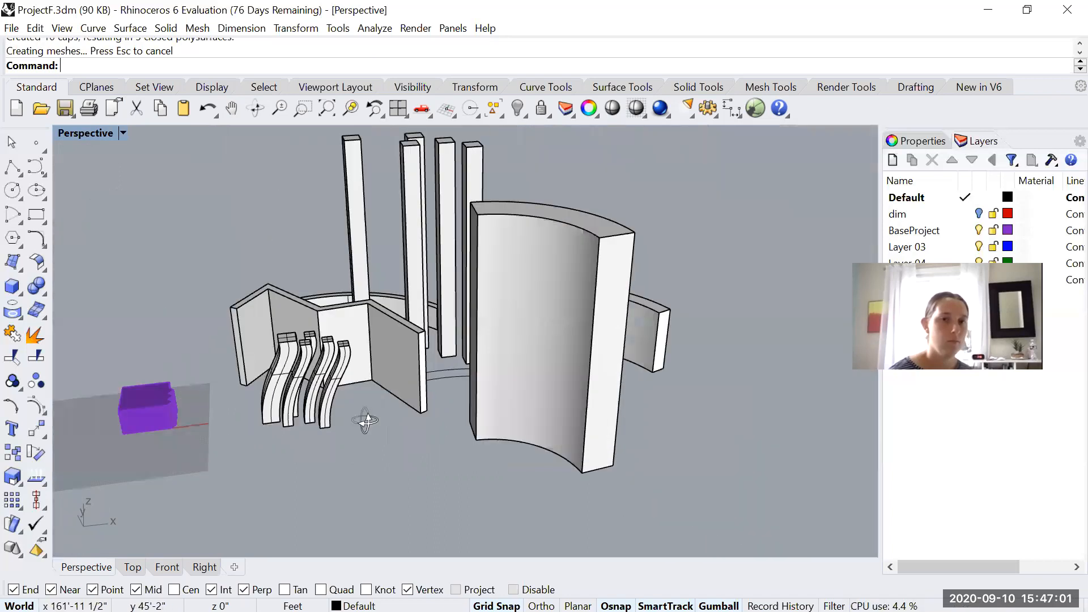
Move the single-line arc out to the open ground on the far side of the curved walls
right_drag(551, 441, 471, 405)
click(451, 405)
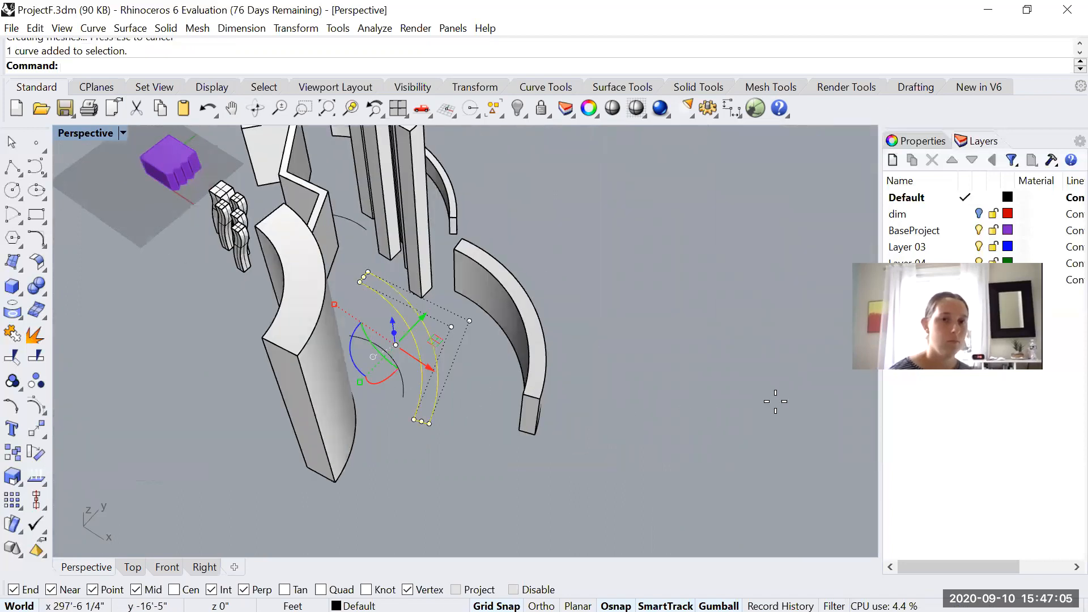
key(Escape)
key(Escape)
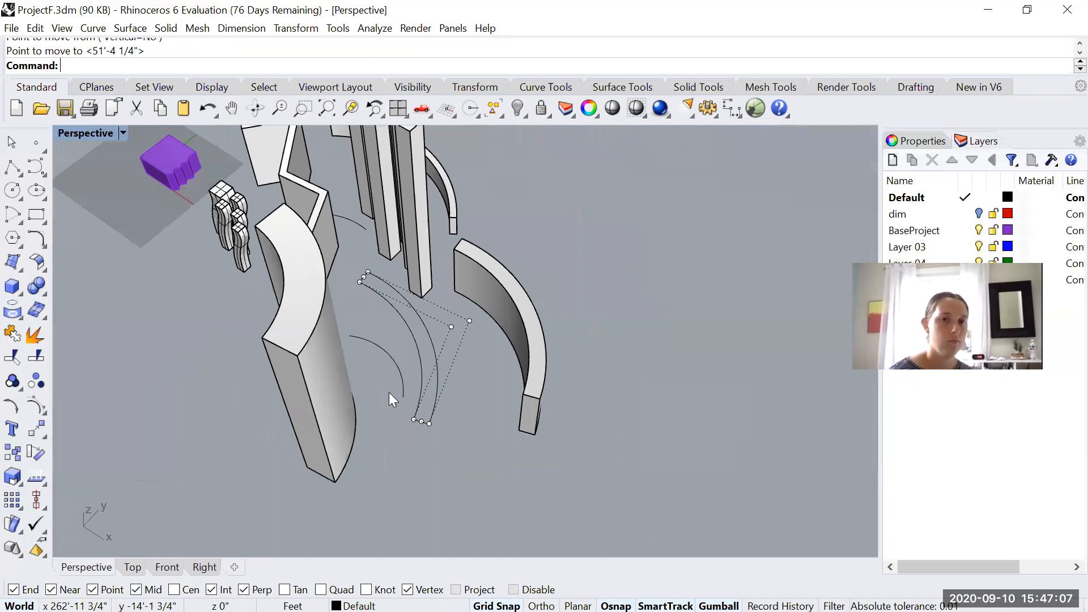
click(698, 358)
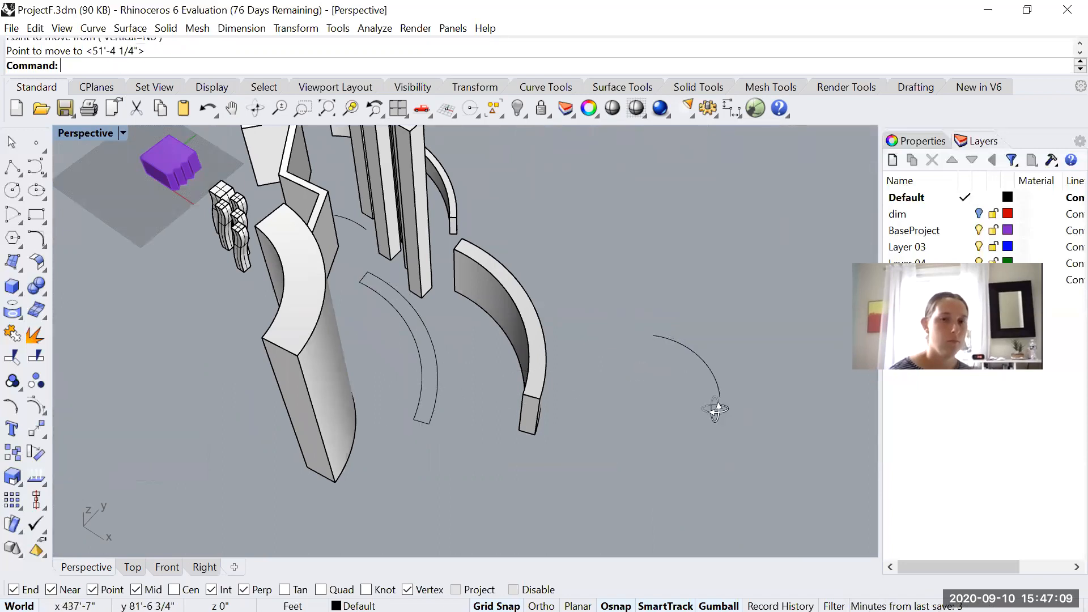
Move the curved band outline from its end point to the end point of the relocated single-line arc
right_drag(716, 409, 698, 393)
right_drag(477, 409, 391, 400)
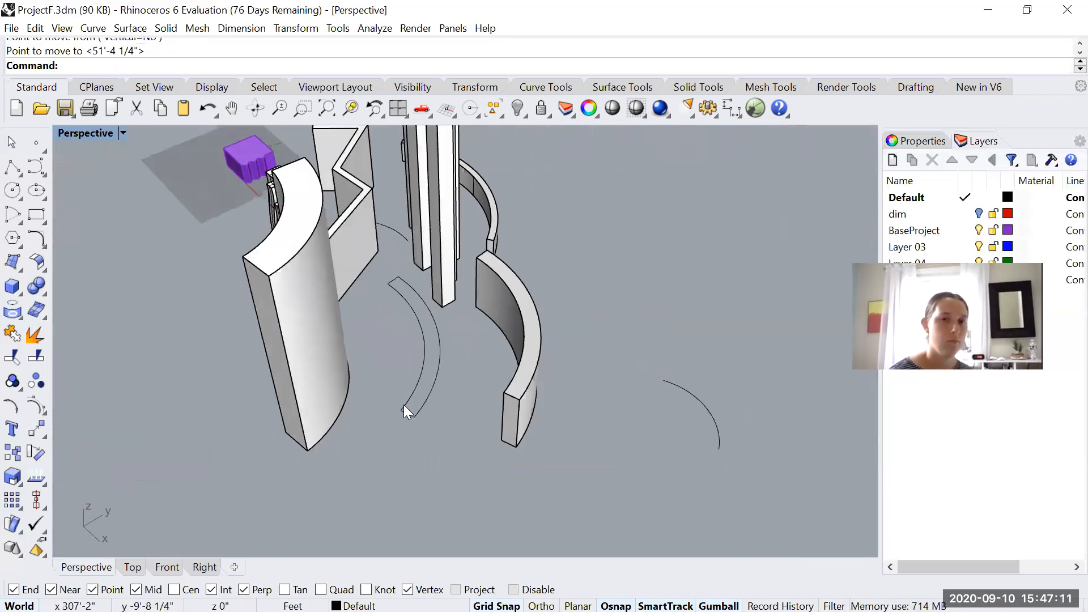
click(404, 406)
text(m)
key(Return)
click(401, 410)
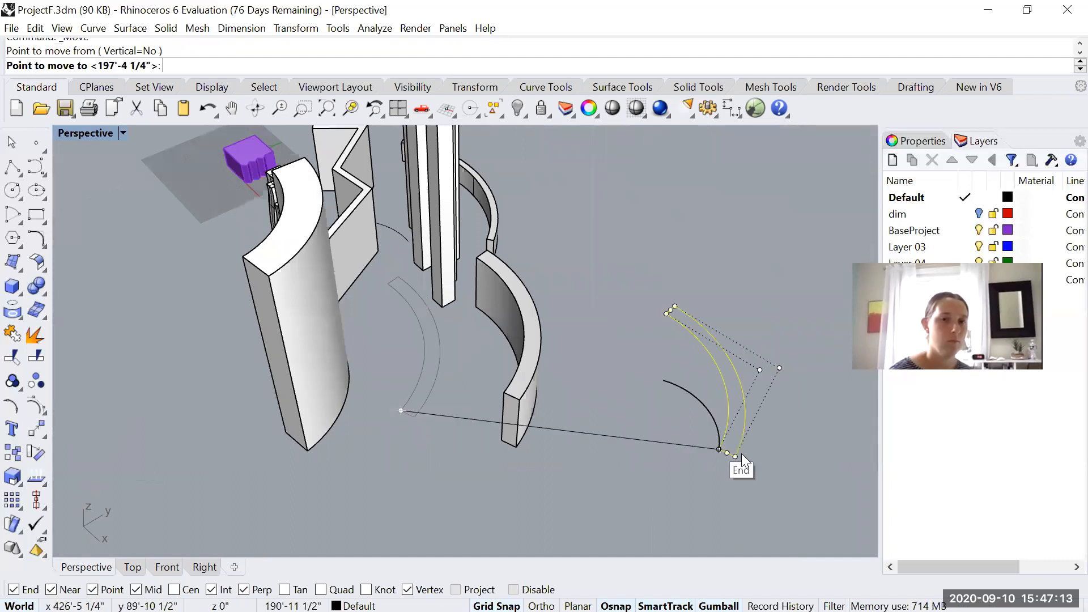
click(734, 455)
Rotate the curved band outline with the gumball so that it stands upright off the ground plane
right_drag(654, 426, 677, 396)
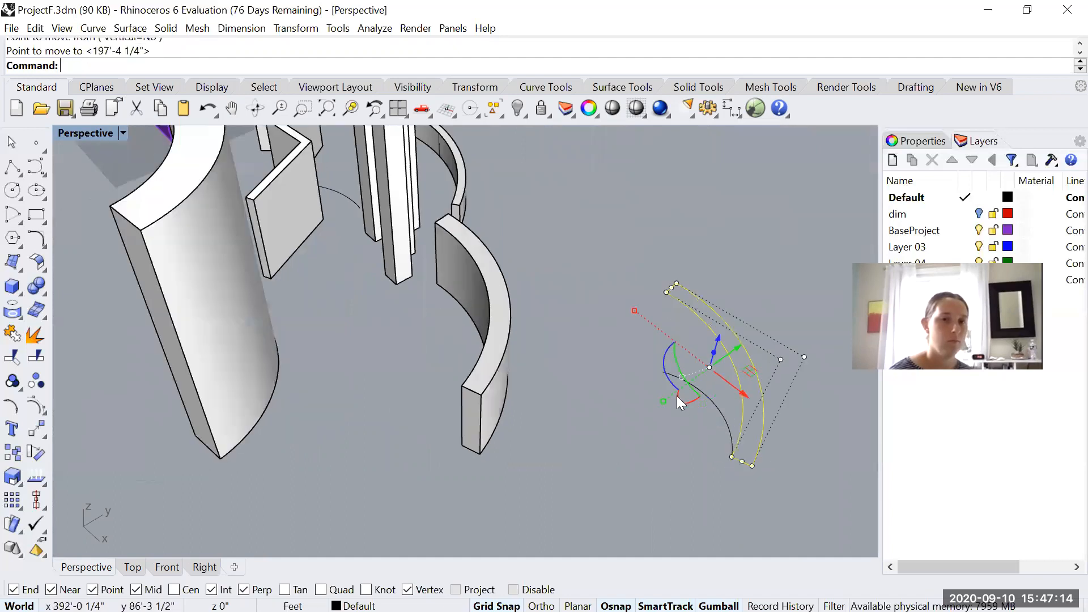
click(677, 362)
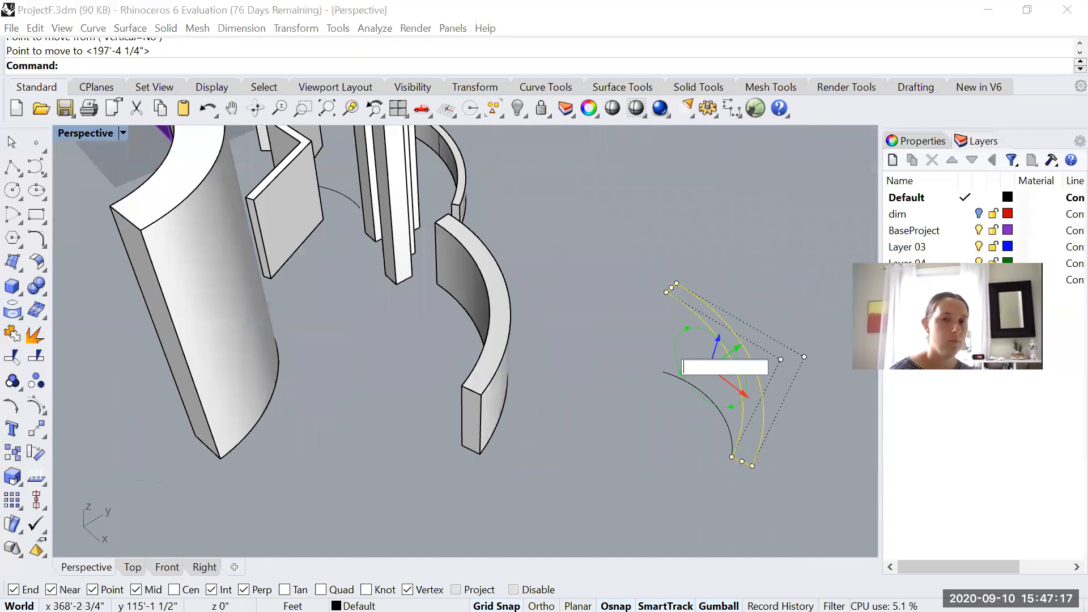
right_drag(656, 409, 591, 352)
Move the upright band outline by its lower corner onto the end point of the single-line arc
text(z)
key(Return)
text(s)
key(Return)
right_drag(539, 411, 482, 442)
text(m)
key(Return)
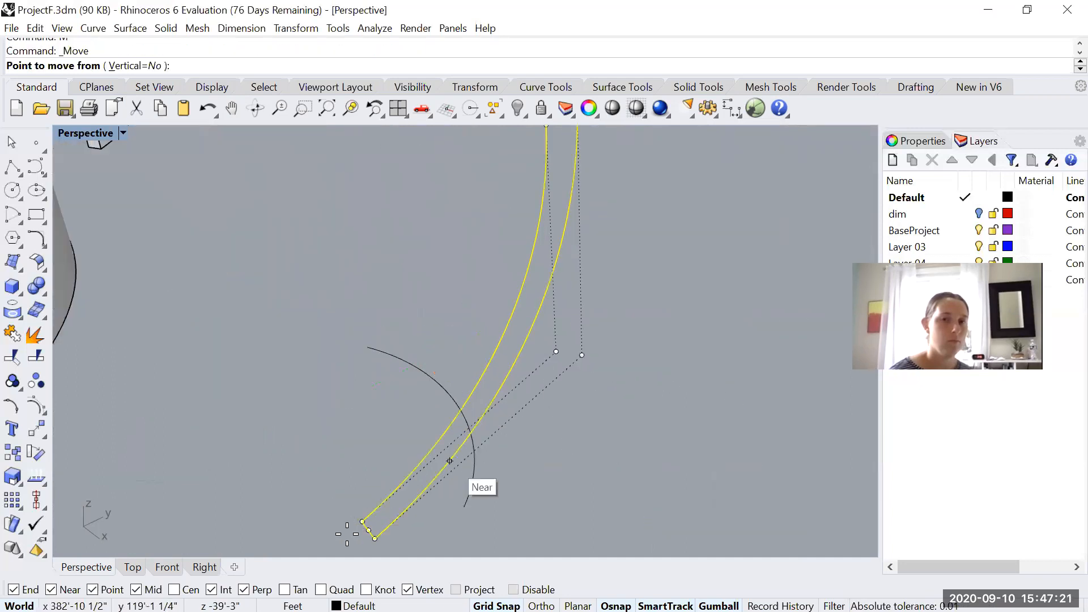
click(375, 538)
click(465, 505)
scroll(538, 498, down, 4)
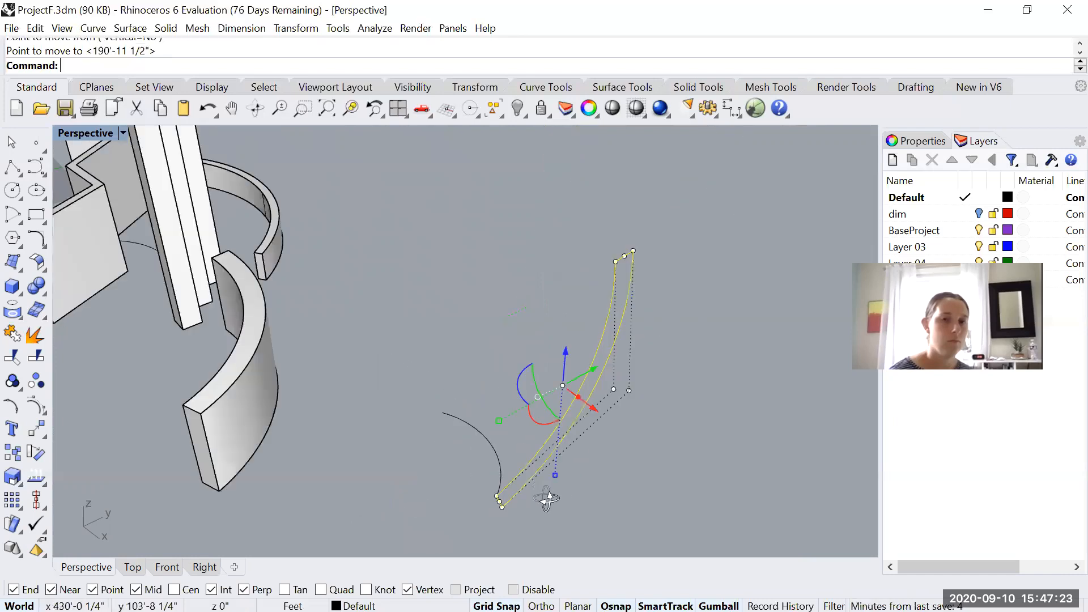
Rotate the single-line arc about the end point it shares with the upright band, swinging it away from the band
right_drag(560, 490, 585, 496)
right_drag(549, 439, 544, 405)
click(545, 429)
text(rotate)
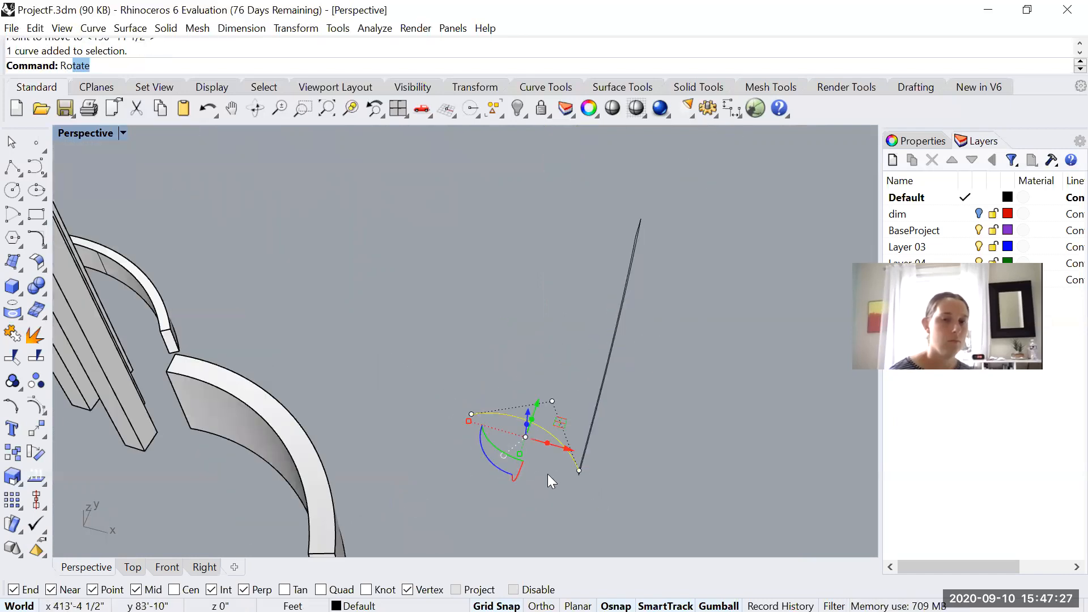
key(Return)
right_drag(581, 488, 516, 507)
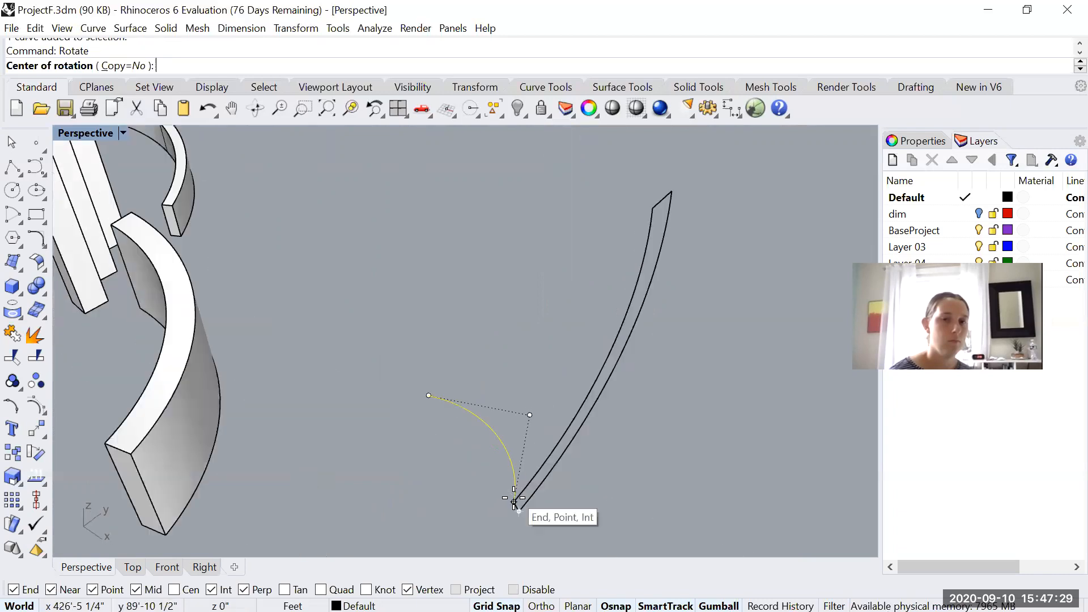
click(514, 502)
click(531, 352)
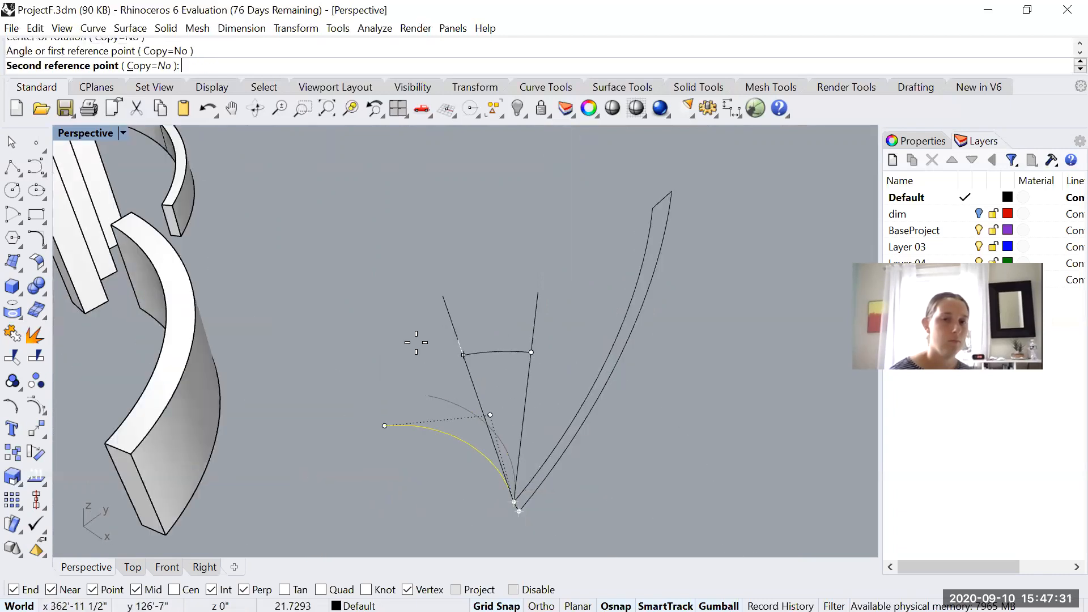
click(405, 341)
Sweep the upright band outline along the single-line arc with Sweep1
right_drag(405, 341, 431, 391)
text(Sweep1)
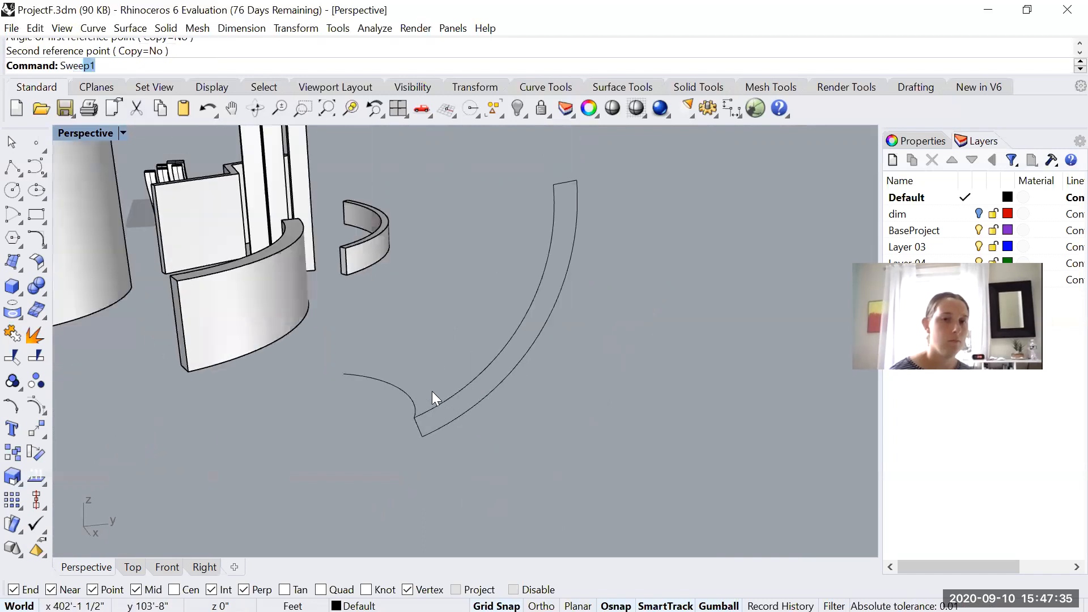
key(Return)
click(416, 397)
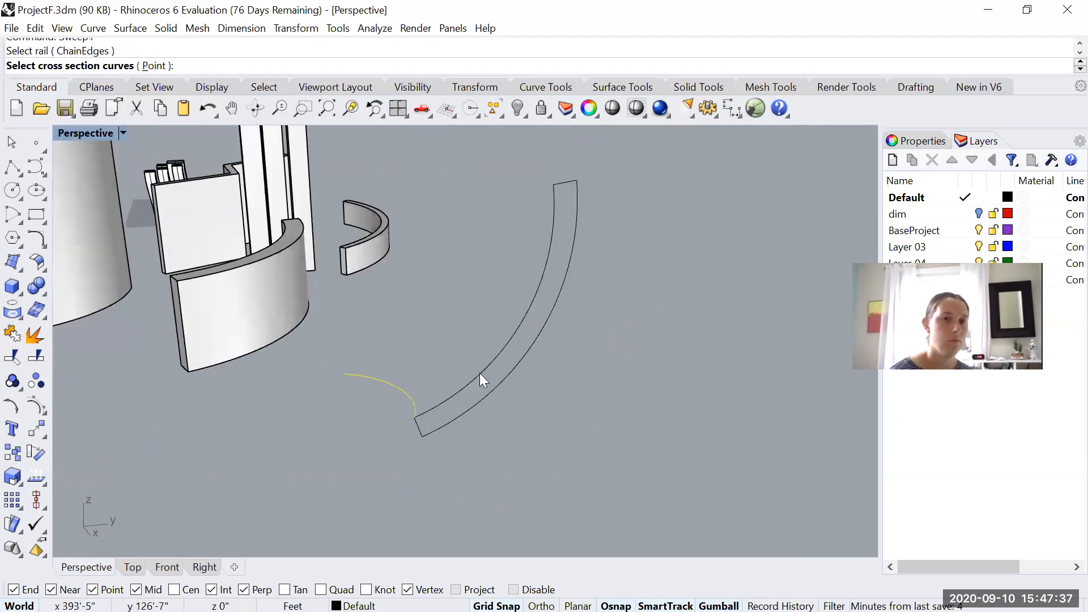
key(Return)
key(Return)
click(414, 400)
click(485, 372)
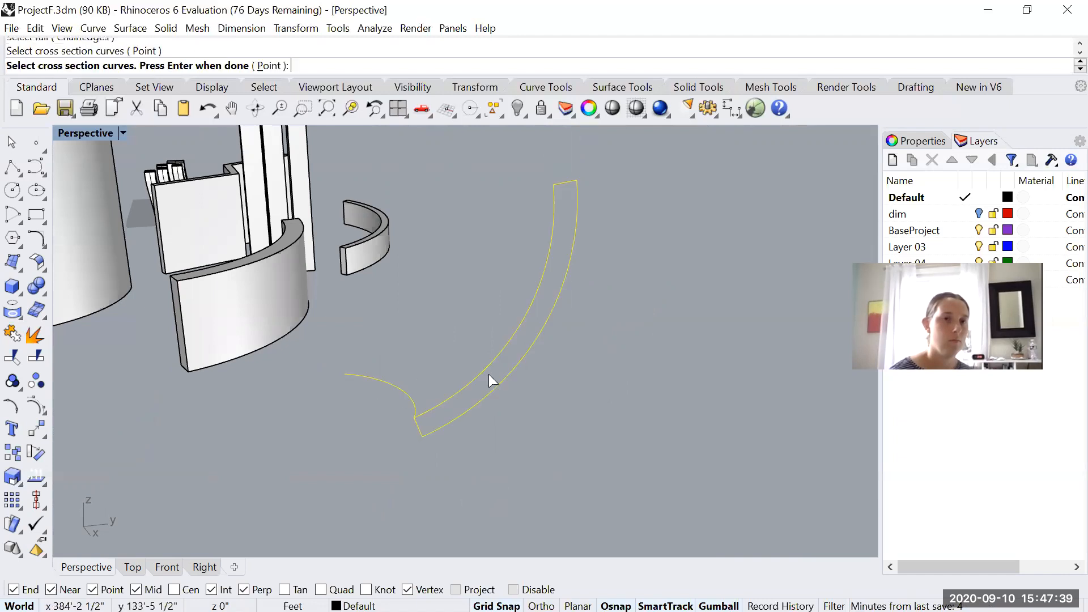
key(Return)
key(Return)
Cap the open ends of the swept curved shell to turn it into a closed solid
click(729, 465)
click(488, 280)
text(Cap)
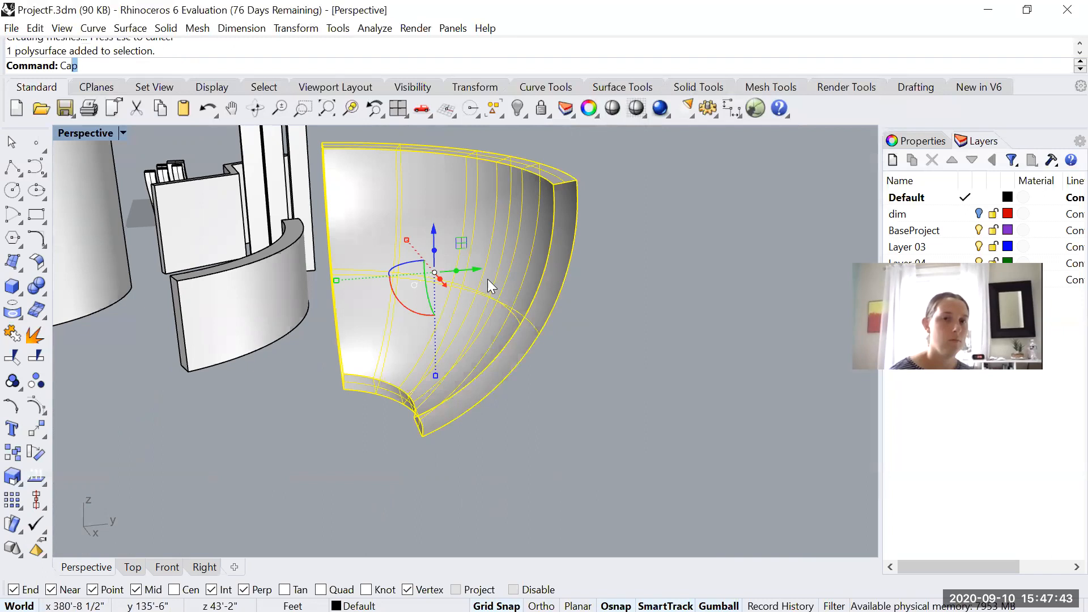
key(Return)
mouse_move(470, 289)
right_down()
mouse_move(471, 263)
mouse_move(478, 311)
mouse_move(468, 296)
right_up()
Move the swept solid aside and delete the leftover band and rail curves
drag(471, 296, 695, 305)
click(558, 451)
right_drag(543, 453, 516, 378)
drag(468, 392, 407, 325)
key(Delete)
scroll(404, 335, down, 3)
Move the zigzag wall from its outline over to the purple base block
right_drag(405, 335, 475, 363)
right_drag(307, 387, 433, 362)
click(274, 349)
drag(435, 347, 295, 357)
Scale the zigzag wall down uniformly to suit the base block and shift it so that it cuts through the block
scroll(276, 395, up, 5)
right_drag(275, 396, 270, 315)
shift+drag(260, 340, 262, 314)
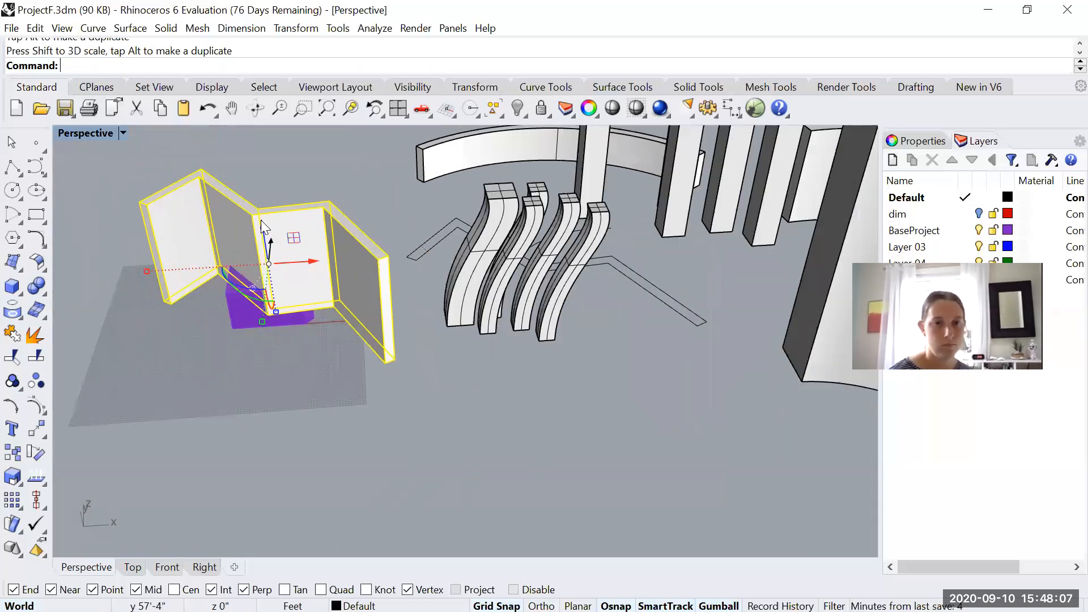
right_drag(419, 307, 300, 368)
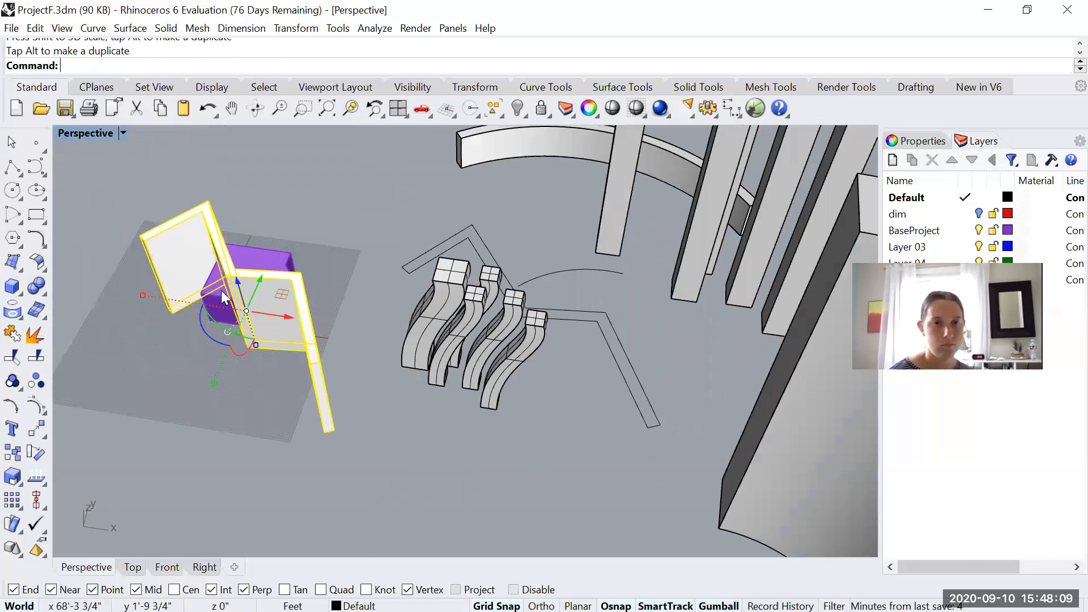
right_drag(276, 258, 203, 294)
scroll(203, 293, up, 4)
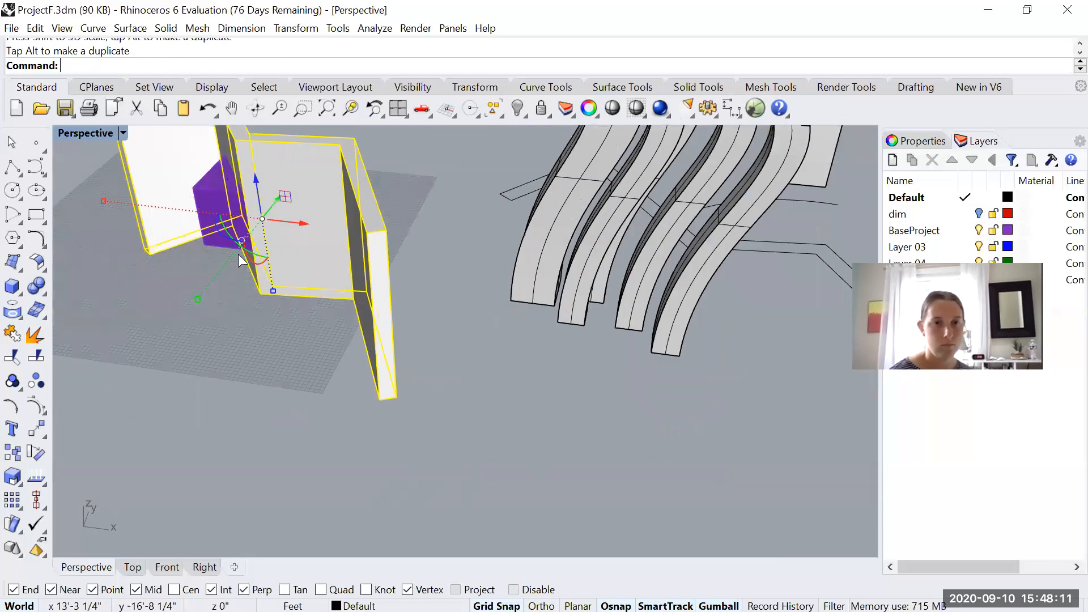
shift+drag(197, 299, 225, 264)
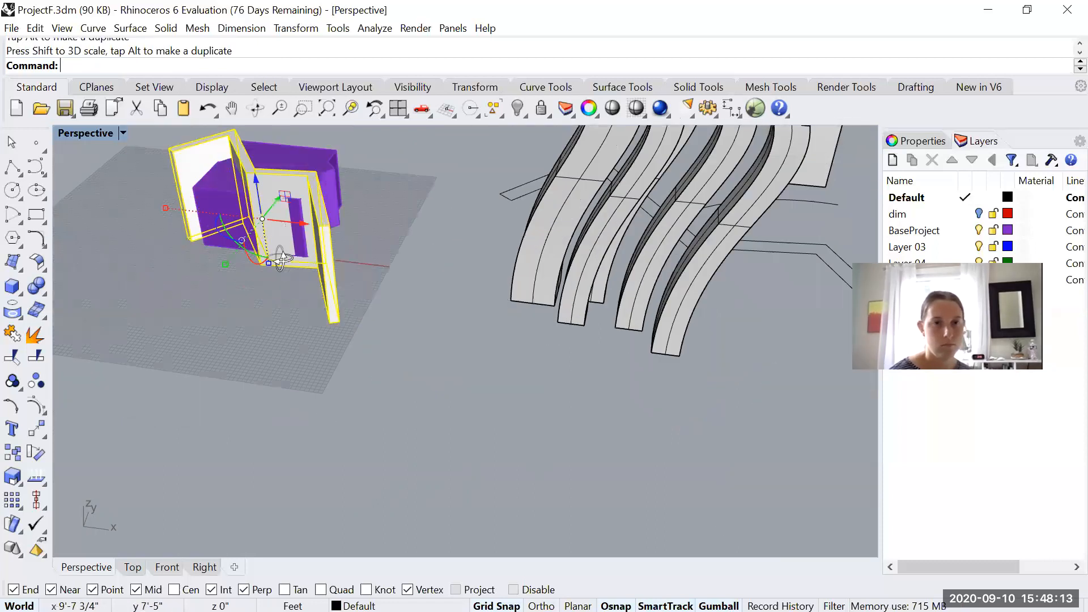
right_drag(286, 226, 288, 276)
drag(288, 277, 289, 239)
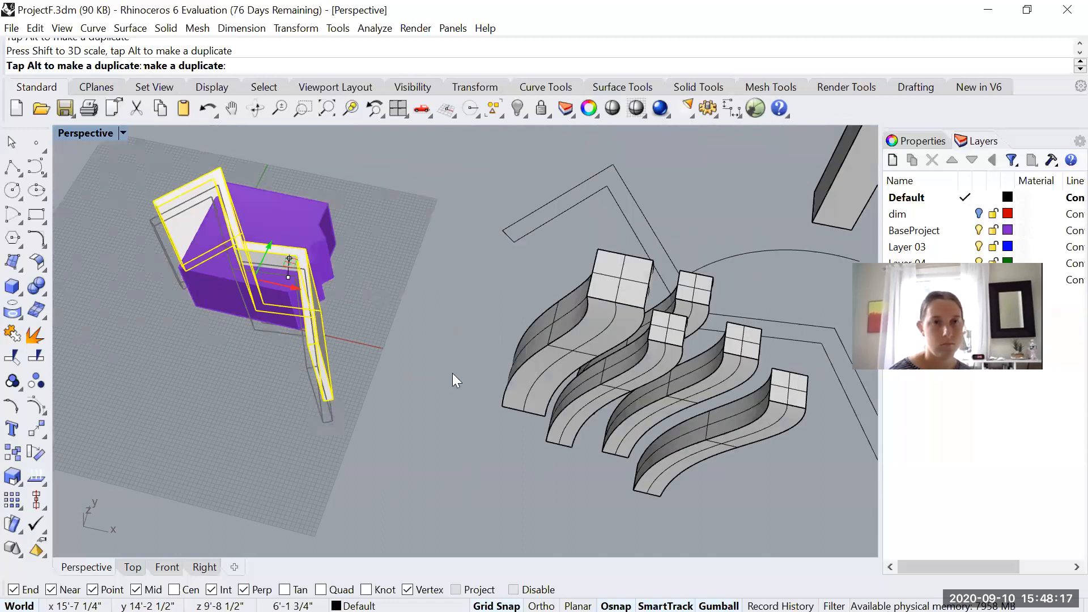
Move the five S-shaped columns together with their base curves over to the purple base block
scroll(438, 258, down, 3)
drag(447, 253, 405, 332)
right_drag(471, 309, 524, 282)
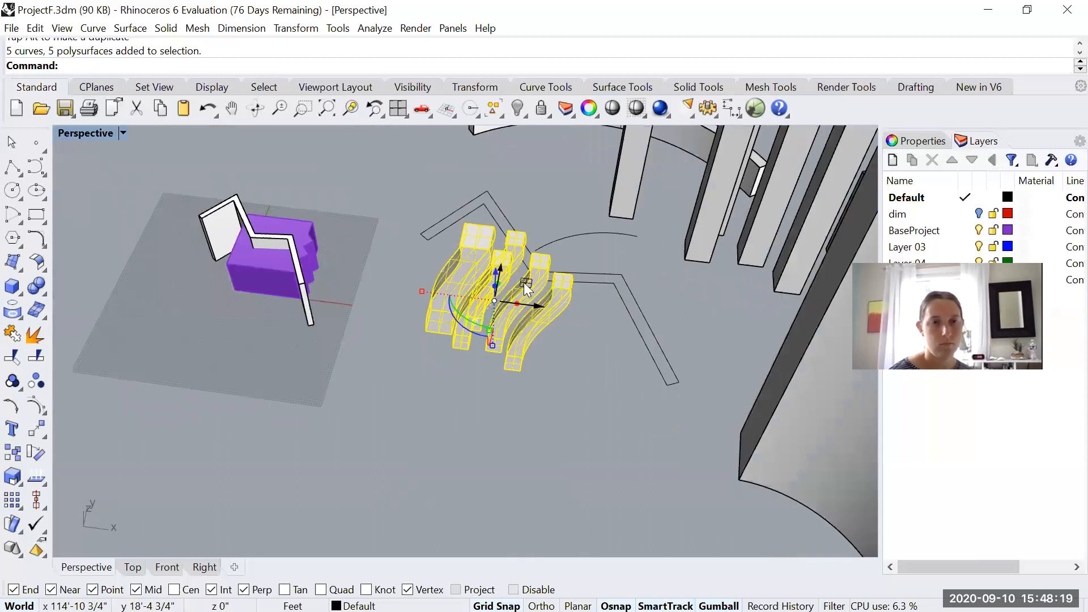
right_drag(528, 352, 525, 370)
drag(522, 373, 297, 294)
Scale the five S-shaped columns down uniformly and lower them into the purple base block
text(z)
key(Return)
text(s)
key(Return)
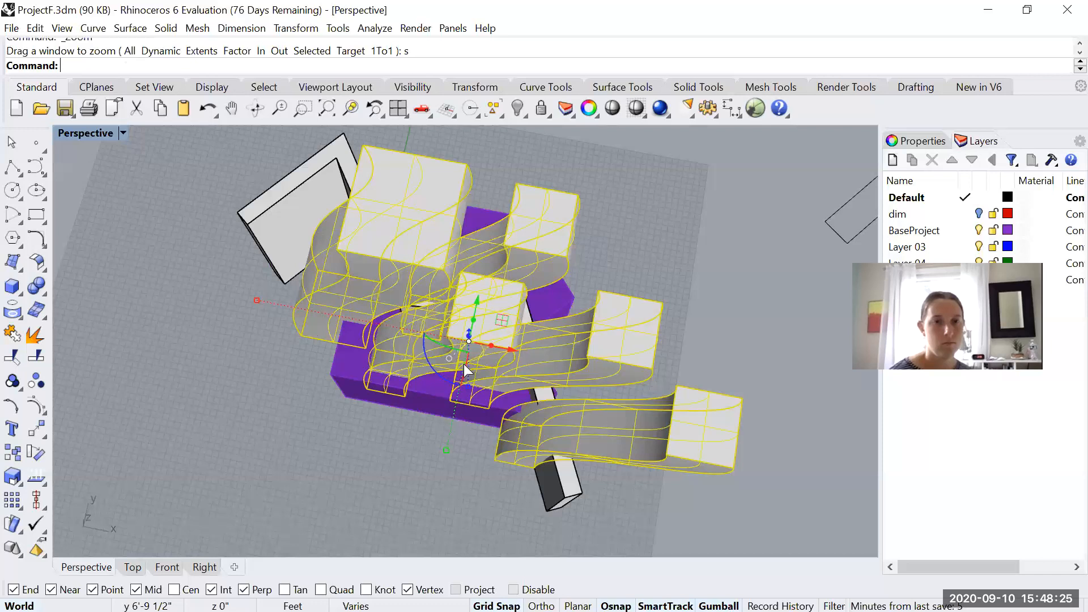
right_drag(479, 317, 351, 227)
drag(431, 346, 448, 345)
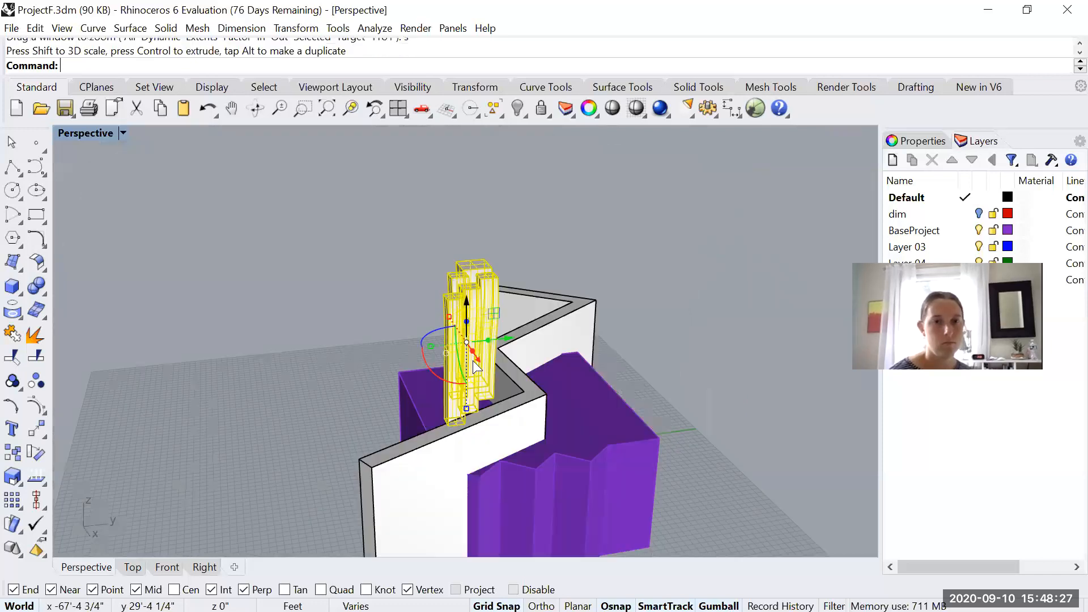
drag(466, 301, 475, 425)
right_drag(451, 436, 649, 412)
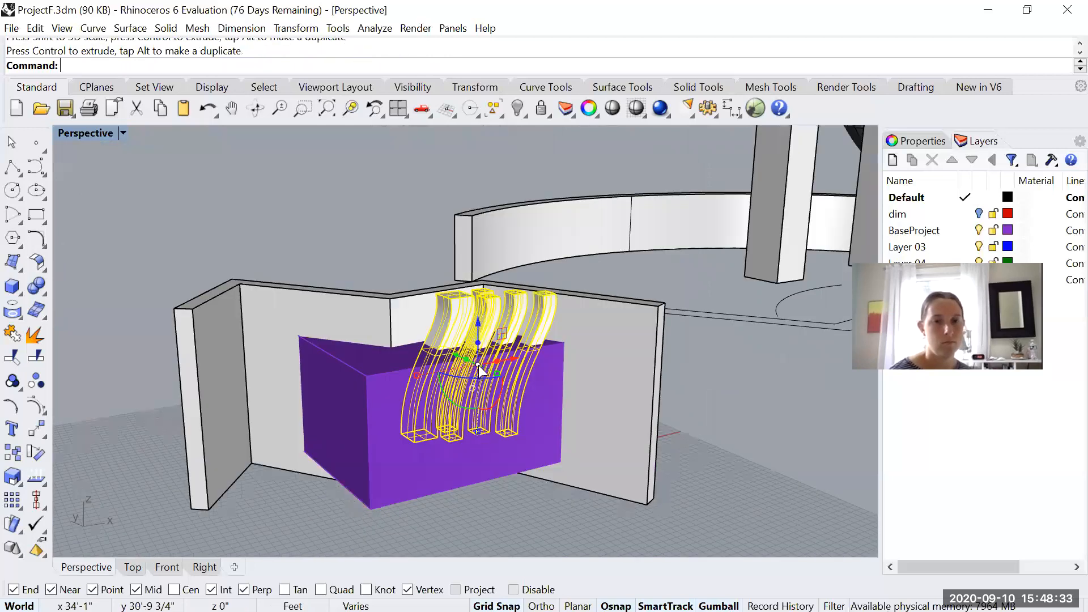
right_drag(478, 422, 456, 419)
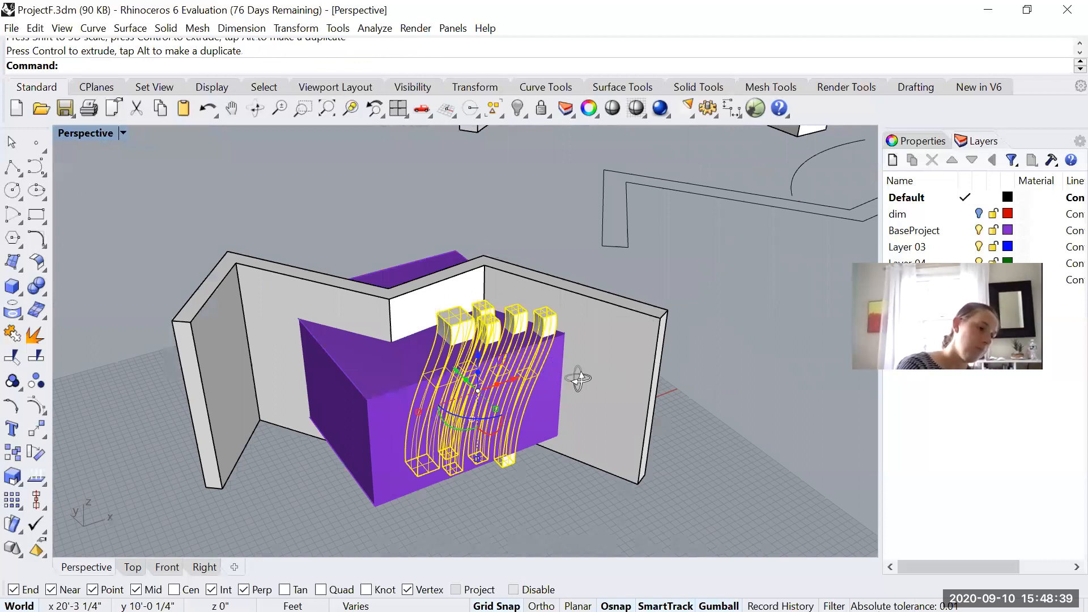
right_drag(578, 378, 510, 453)
scroll(601, 386, down, 10)
click(508, 406)
Move the five tall square towers from their base squares over to the purple base block
shift+right_drag(793, 400, 522, 383)
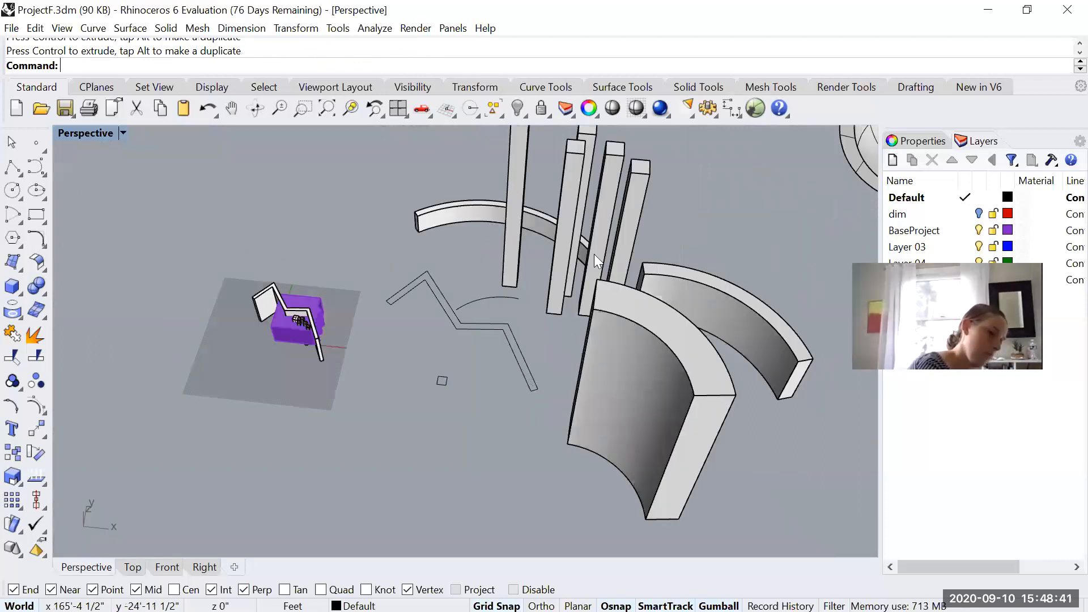
right_drag(595, 258, 573, 301)
click(527, 241)
drag(528, 241, 260, 422)
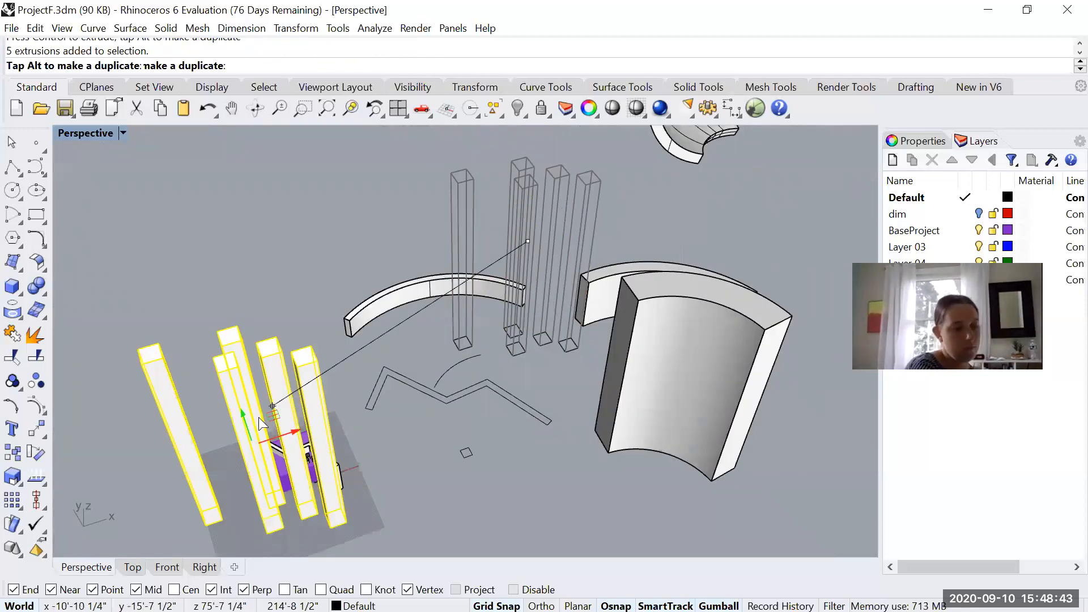
right_drag(296, 400, 300, 376)
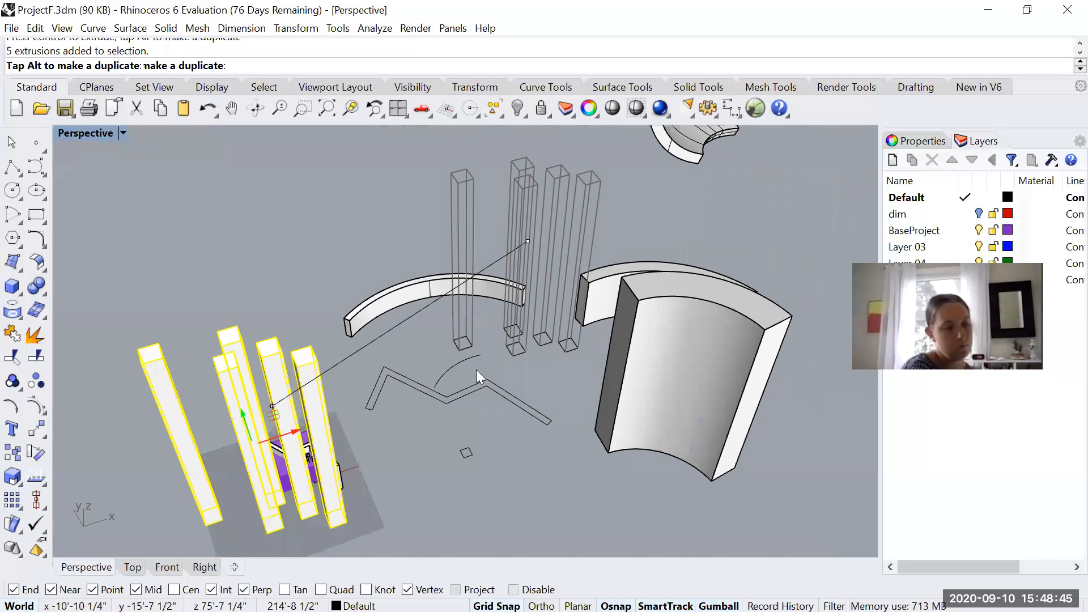
Scale the five square towers down towards the size of the base block and zigzag wall
text(z)
key(Return)
text(s)
key(Return)
drag(480, 369, 458, 431)
text(z)
key(Return)
text(s)
key(Return)
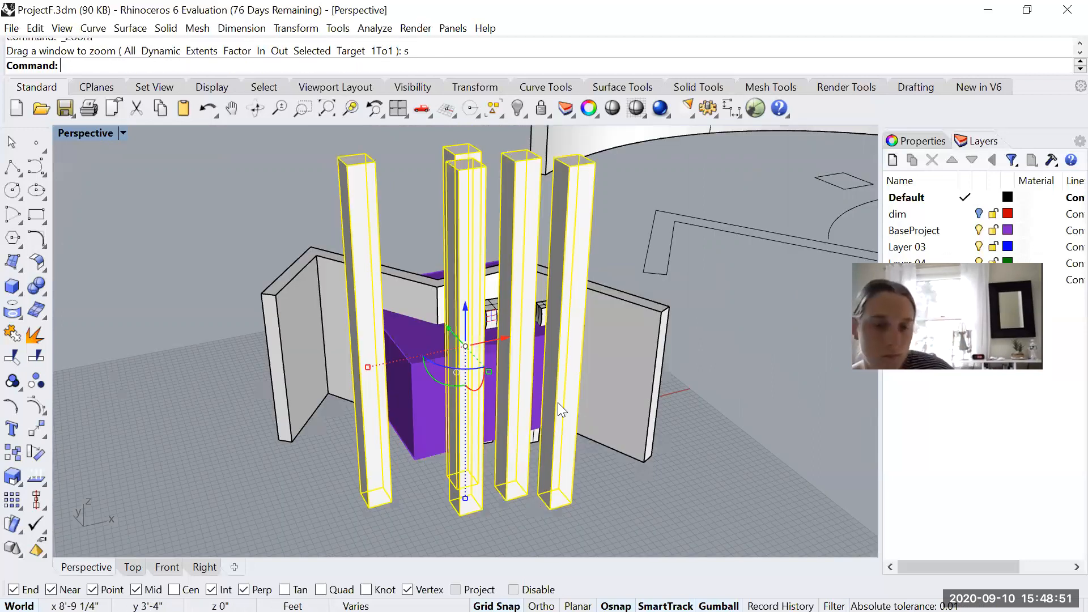
Rotate the five towers about the vertical axis at the base block and scale them down further
right_drag(311, 342, 367, 364)
click(367, 365)
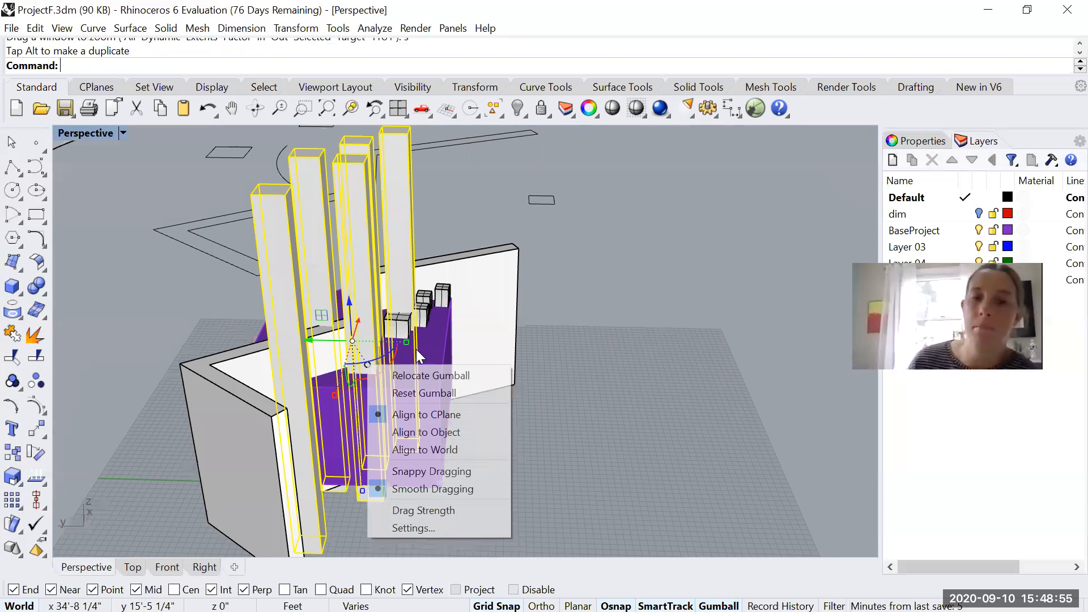
scroll(377, 350, up, 2)
drag(430, 321, 348, 333)
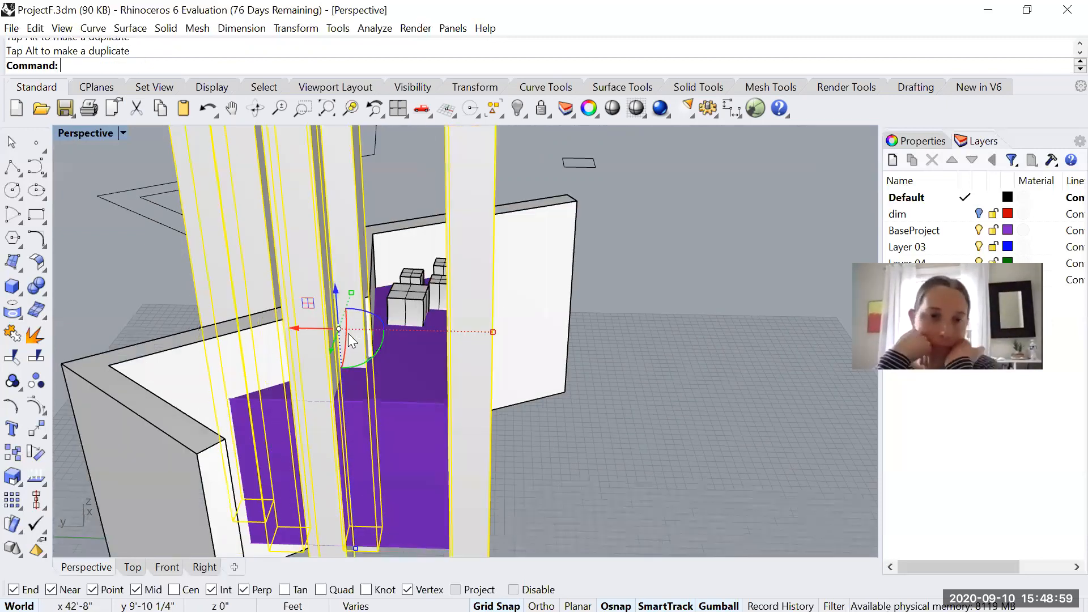
drag(493, 332, 459, 330)
Move the low curved wall behind the tower squares over to the purple base block
right_drag(459, 330, 592, 203)
scroll(542, 307, down, 5)
scroll(528, 248, down, 6)
click(536, 284)
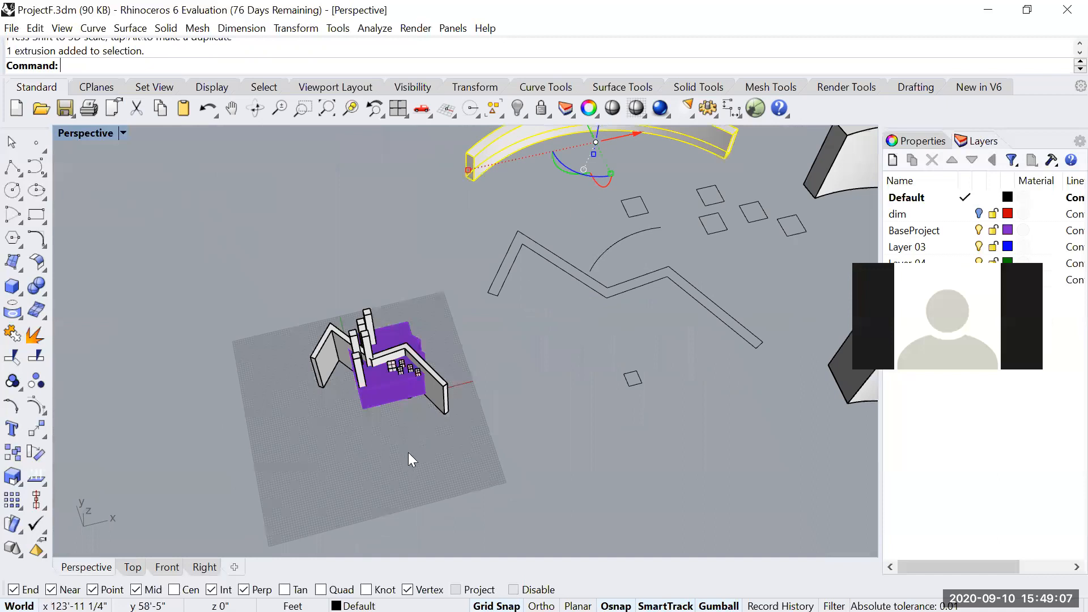
Scale the curved wall down at the purple base block so it comes closer to the block's size
text(z)
key(Return)
text(s)
key(Return)
right_drag(506, 401, 549, 409)
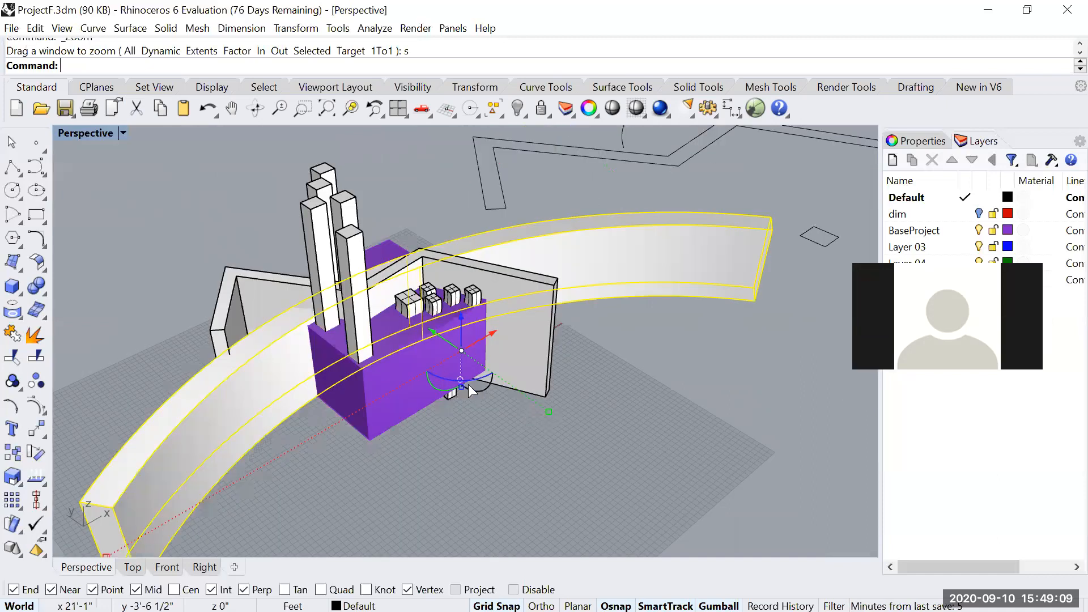
drag(461, 377, 461, 383)
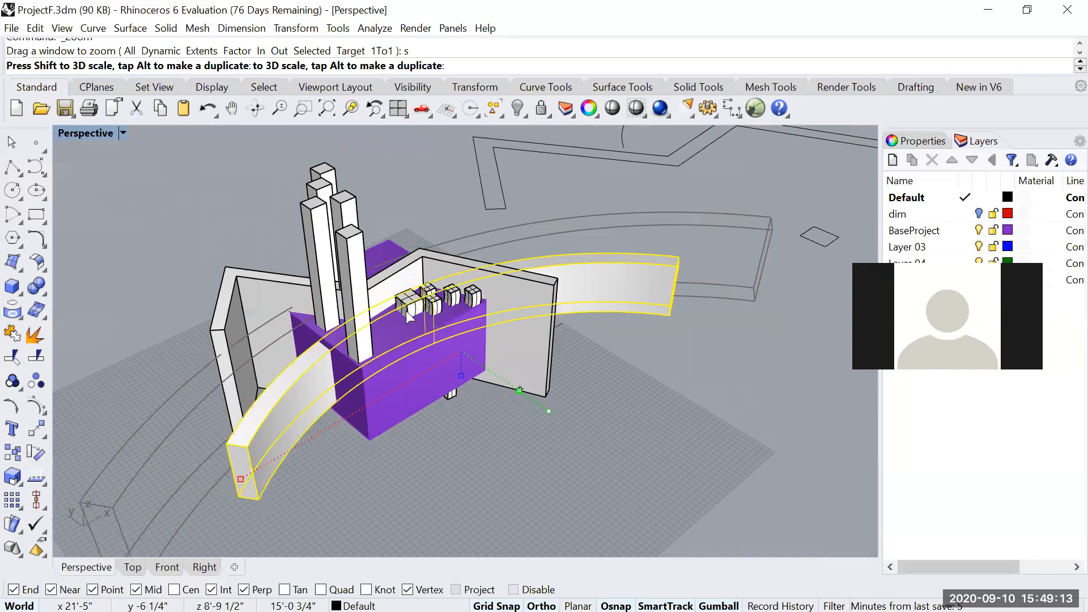
scroll(486, 369, up, 2)
Duplicate the scaled curved wall into three more copies, stepped upward and back over the base block
drag(494, 379, 495, 281)
right_drag(471, 304, 495, 294)
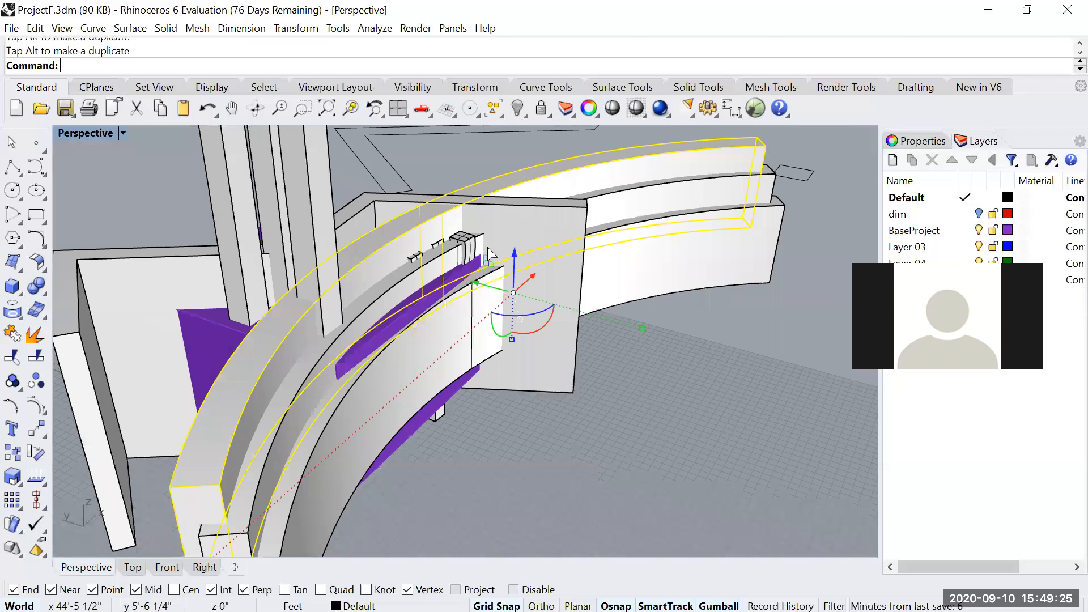
right_drag(490, 250, 467, 247)
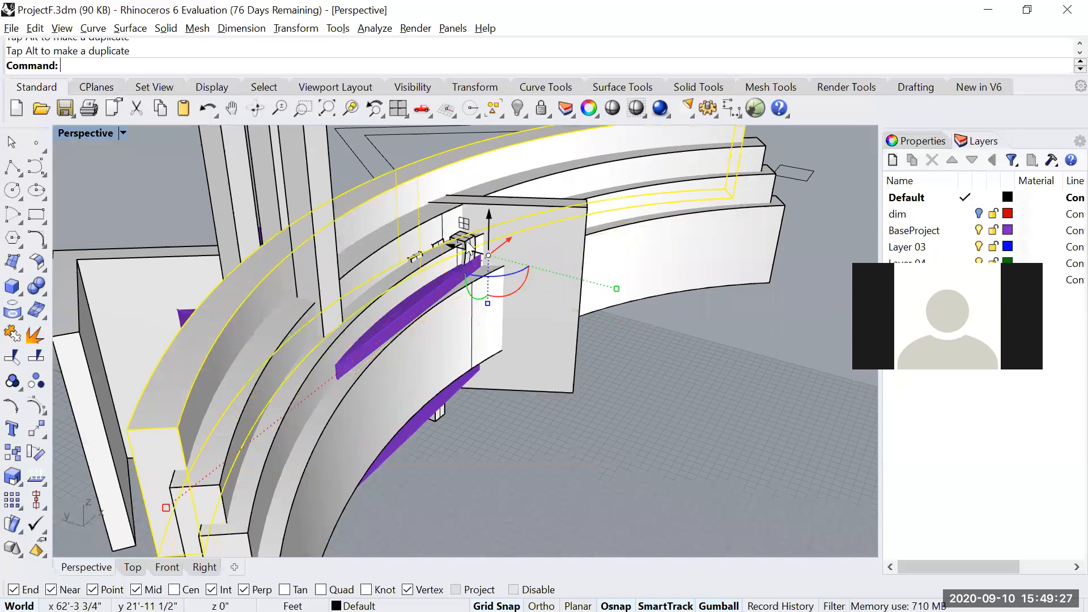
alt+drag(464, 250, 461, 186)
Move the large domed shell polysurface from beyond the curved extrusions over to the purple base block
scroll(443, 245, down, 4)
right_drag(443, 244, 447, 227)
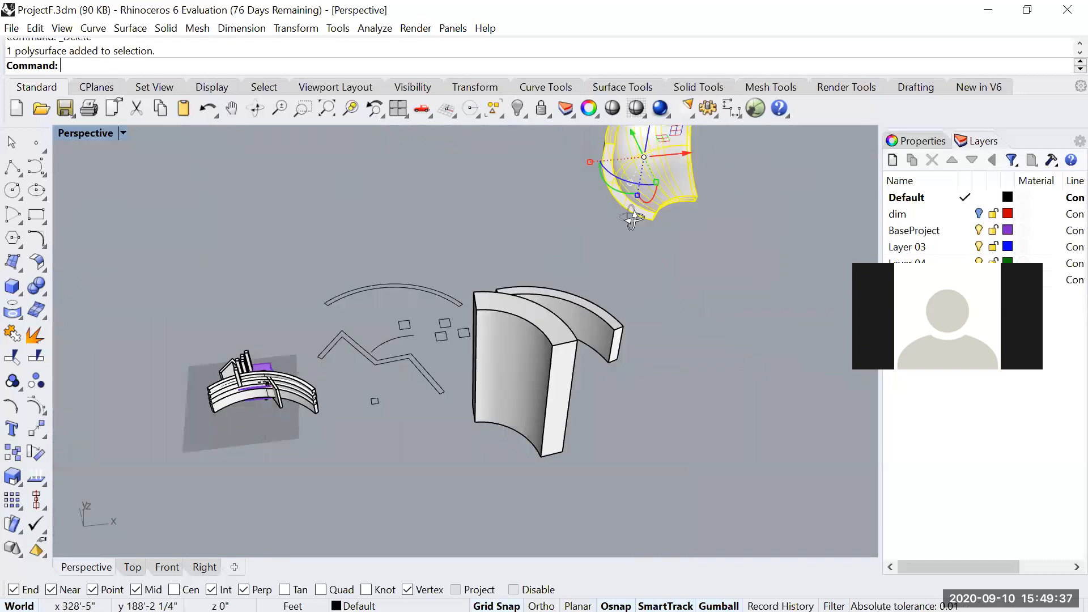
scroll(631, 217, down, 3)
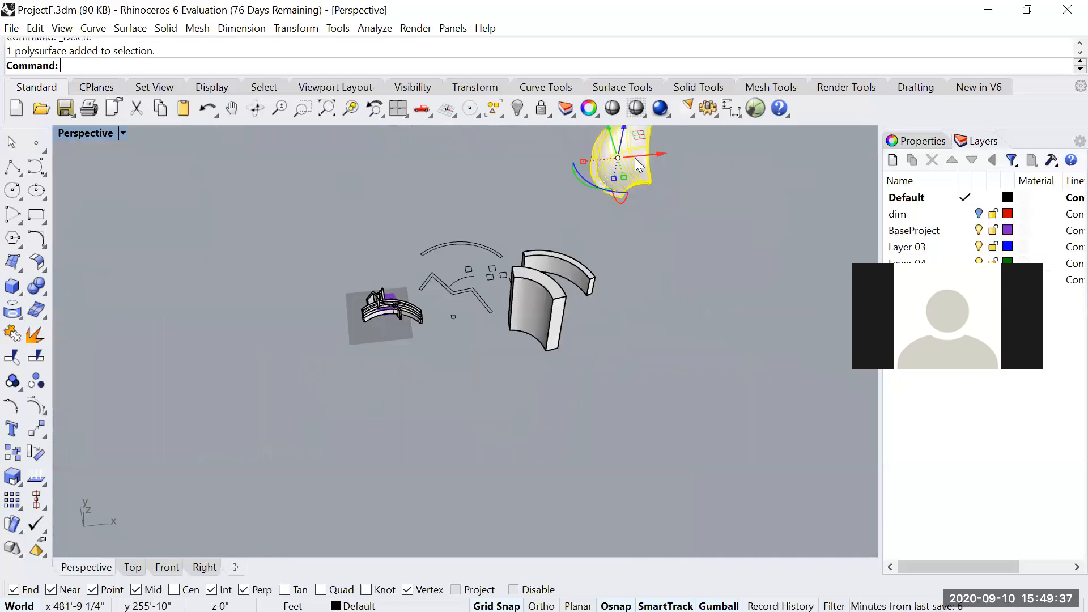
drag(634, 136, 403, 272)
text(z)
key(Return)
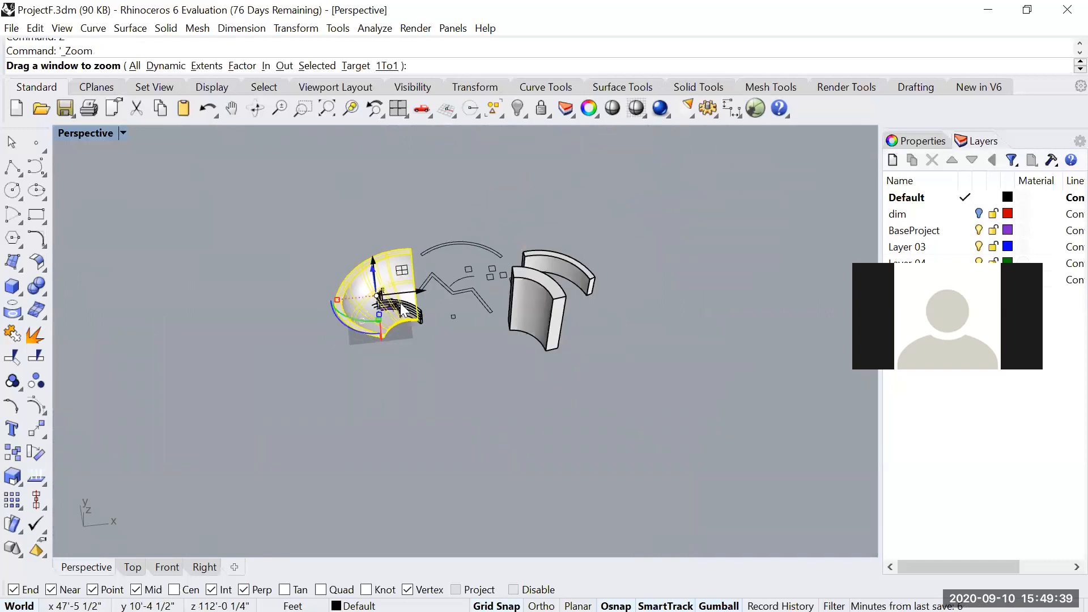
text(s)
key(Return)
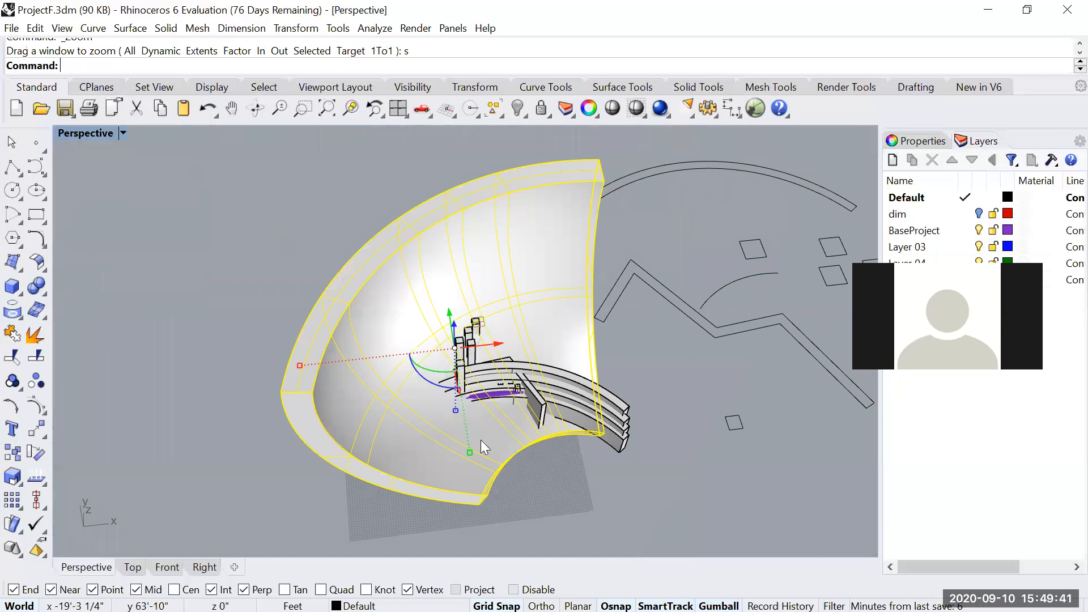
Scale the domed shell down to fit the base block and place it against the block's side
scroll(555, 487, up, 3)
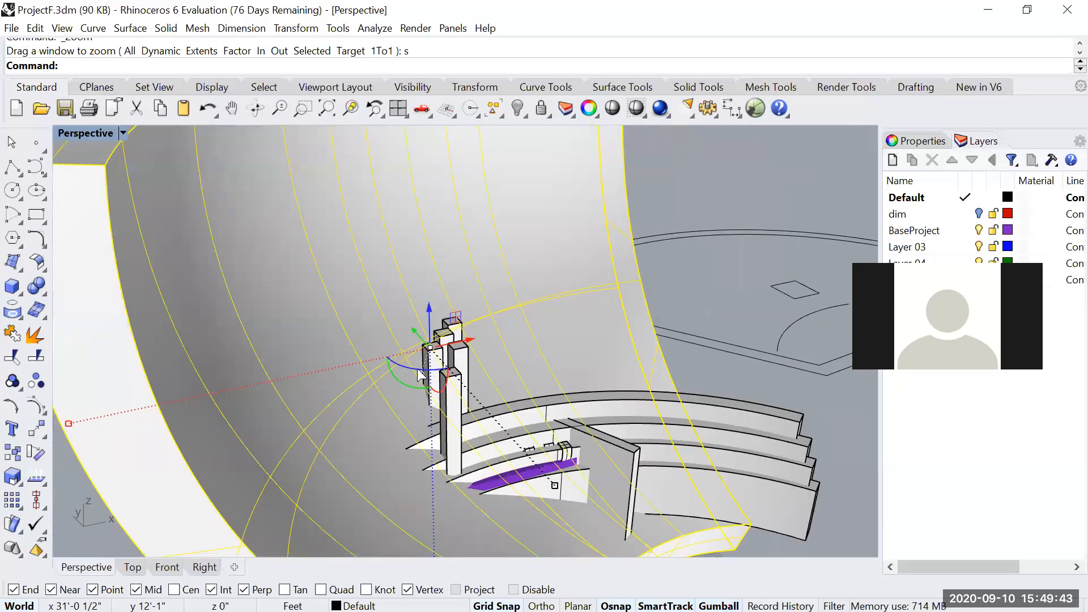
shift+drag(435, 372, 432, 370)
right_drag(385, 260, 429, 252)
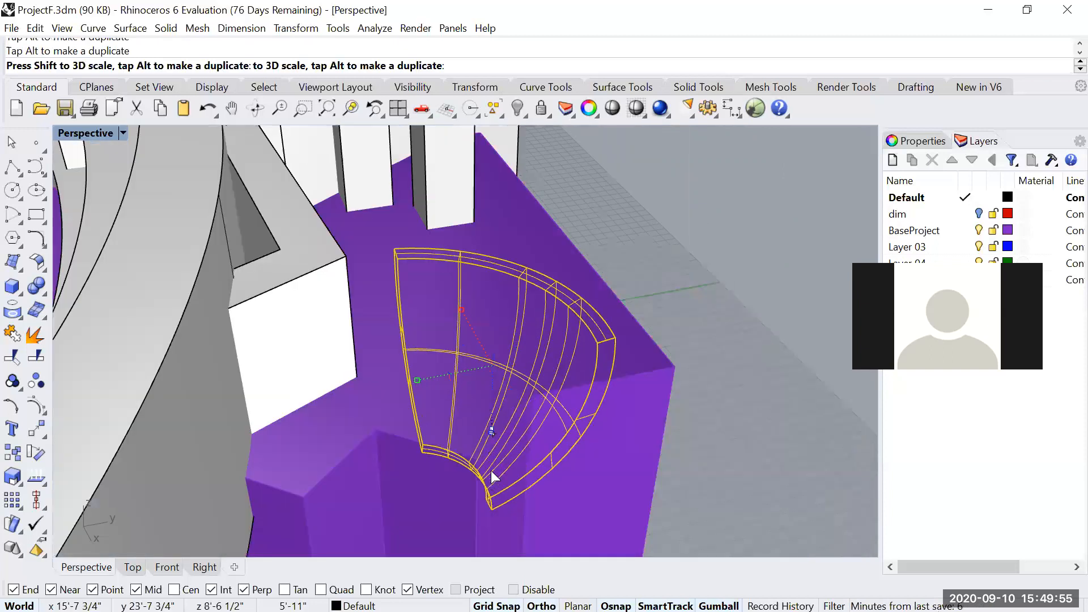
drag(490, 470, 544, 454)
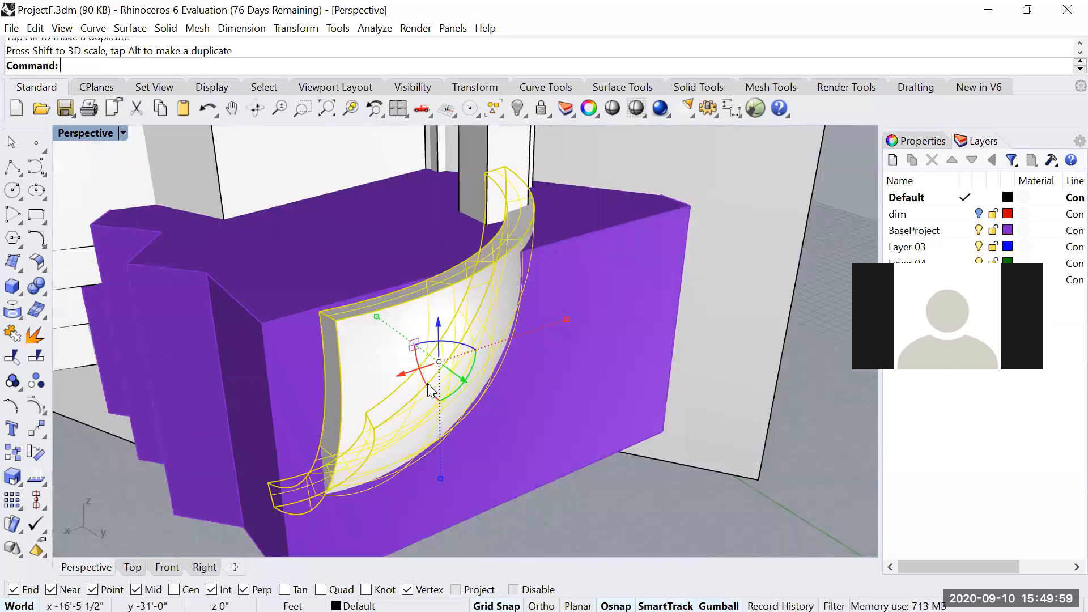
Rotate the small domed shell 90 degrees about the X axis at the side of the base block
click(429, 384)
text(90)
key(Return)
right_drag(479, 388, 378, 350)
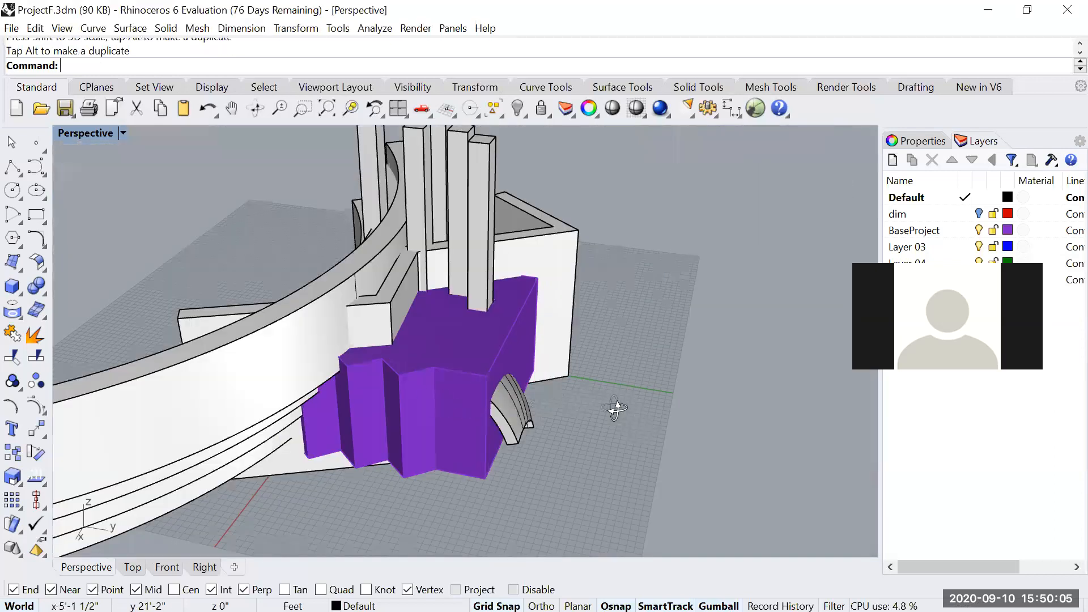
Subtract the towers, walls, small boxes and domed shell from the purple base block with BooleanDifference
right_drag(612, 440, 594, 438)
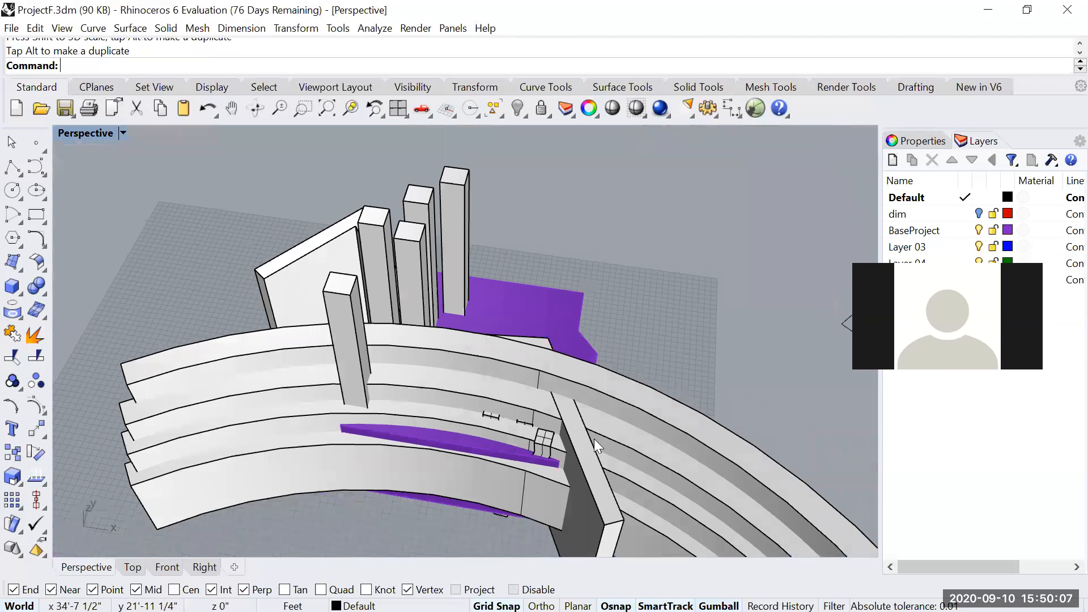
text(Boo)
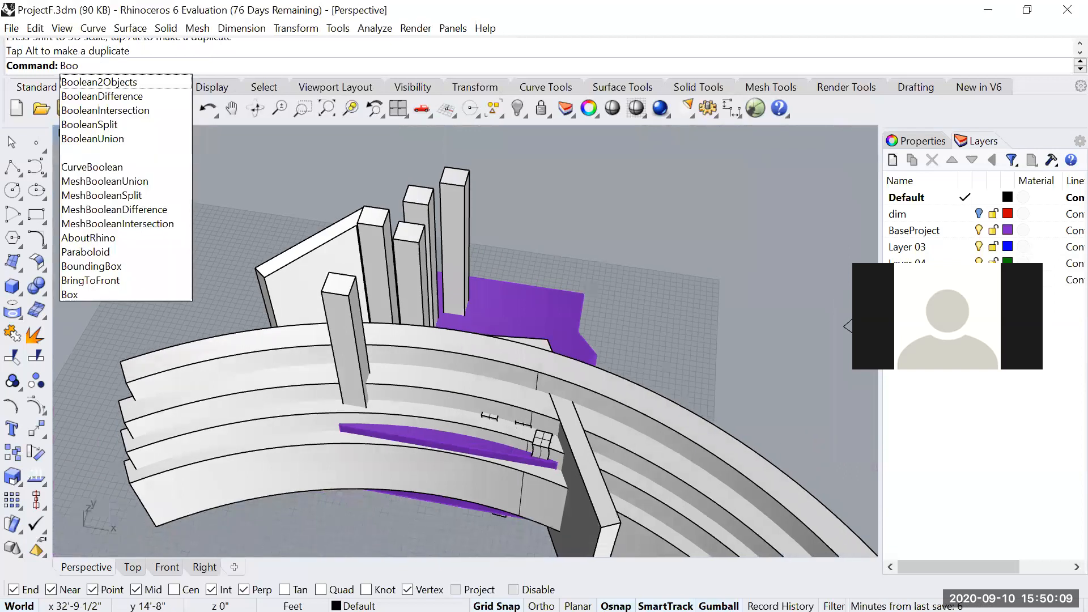
text(leanDifference)
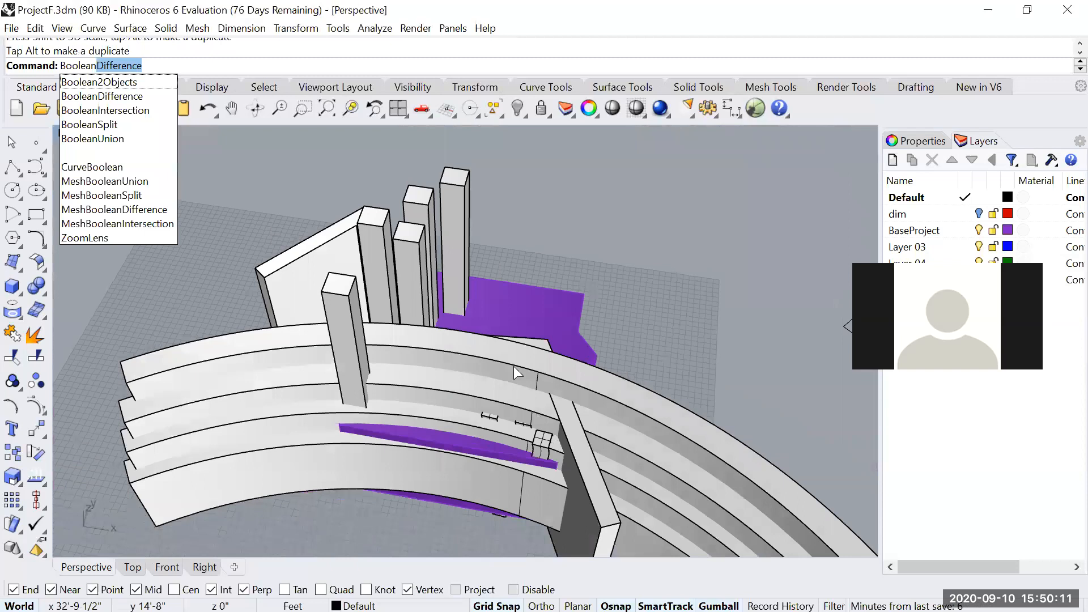
key(Return)
click(555, 293)
key(Return)
scroll(429, 471, down, 3)
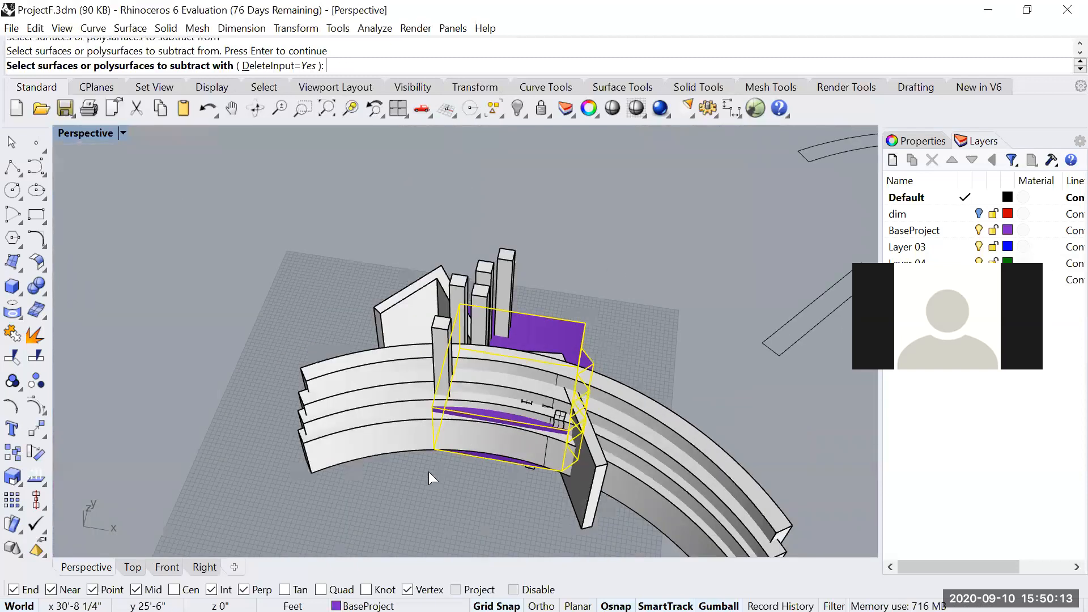
click(465, 458)
key(Return)
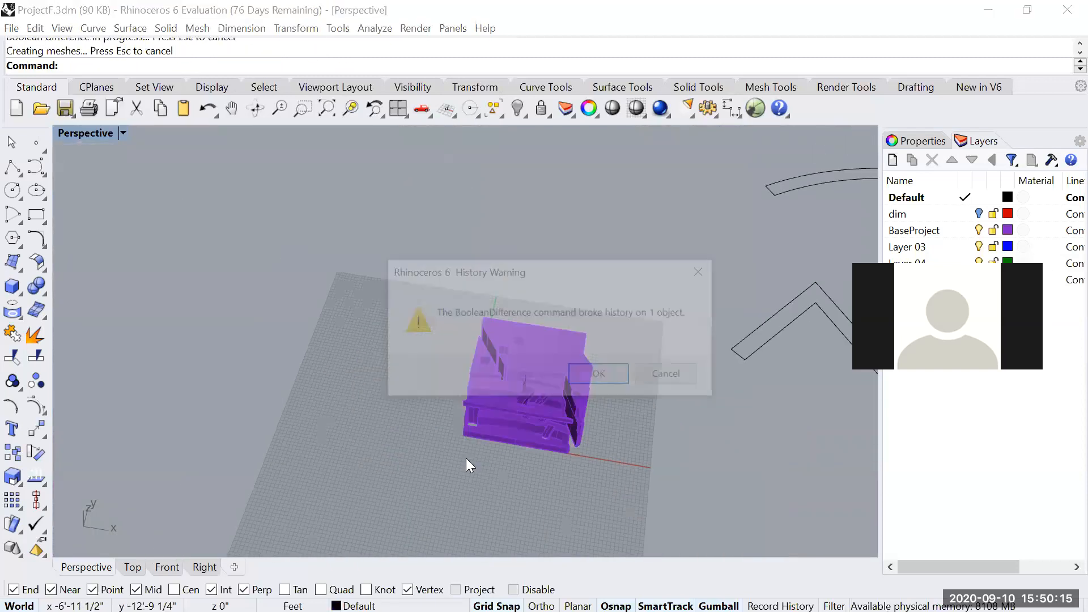
Inspect the cut base block from several sides, including underneath, and undo the BooleanDifference
scroll(554, 444, up, 7)
right_drag(443, 452, 550, 362)
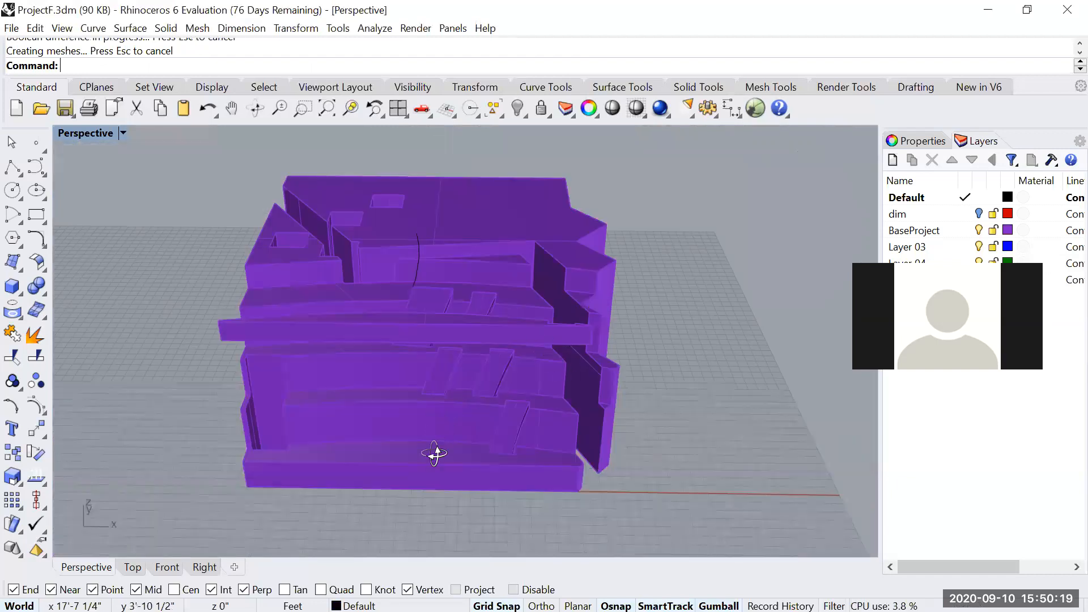
right_drag(401, 485, 320, 412)
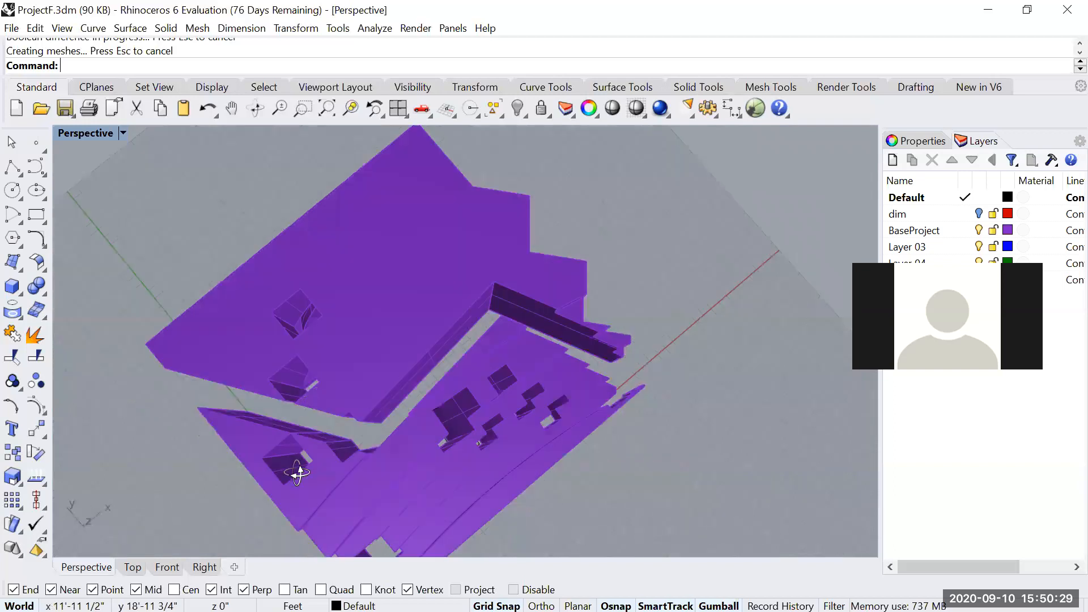
key(ctrl+z)
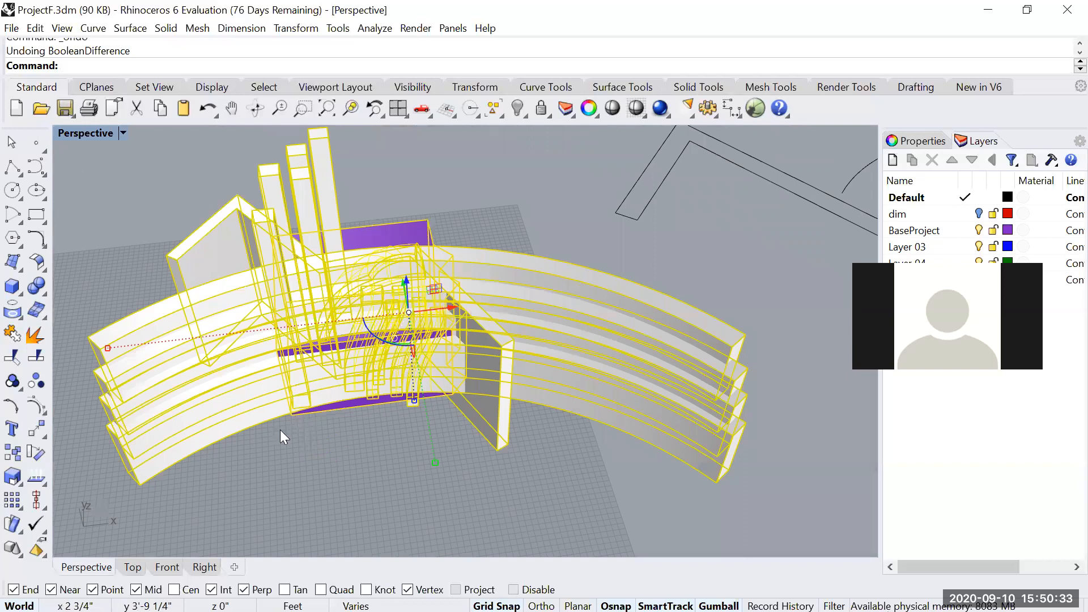
Run BooleanIntersection with the purple base block as first set and all the overlapping added shapes as second set
click(380, 219)
key(Return)
drag(503, 185, 386, 311)
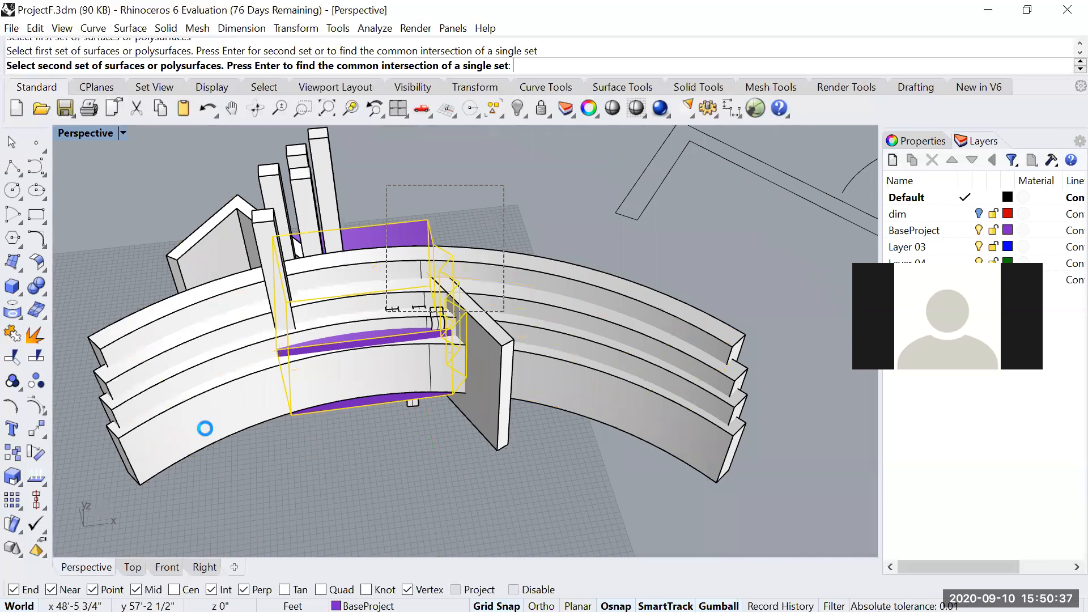
key(Return)
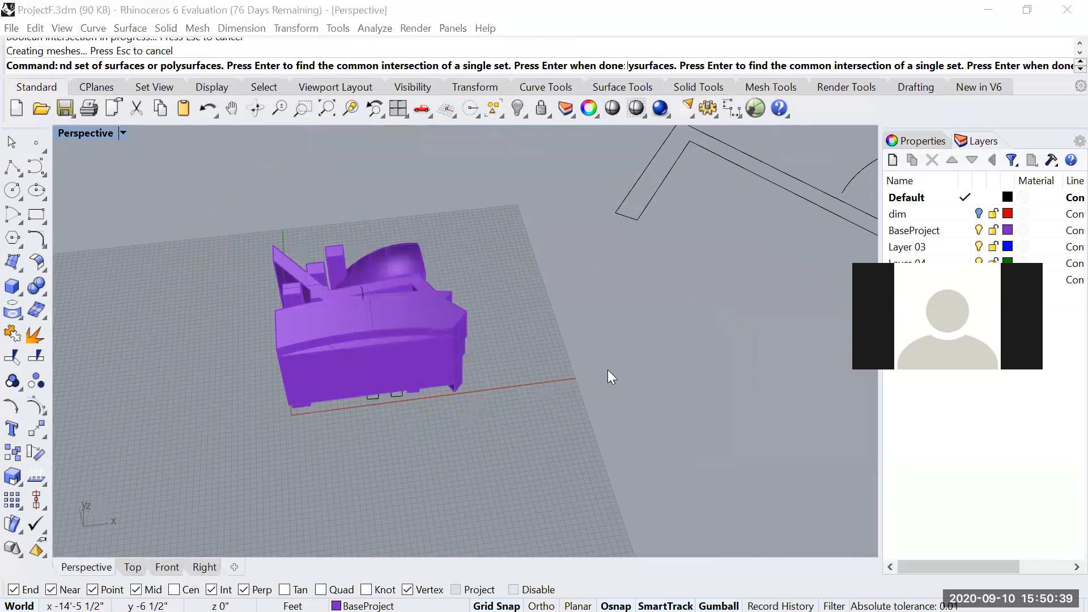
Delete the leftover square curves under the purple intersected mass
scroll(315, 424, up, 6)
right_drag(345, 345, 500, 358)
drag(499, 358, 393, 414)
key(Delete)
Examine the intersected mass up close and from several sides, including the spaces under the domed shell
right_drag(393, 413, 376, 433)
scroll(526, 320, up, 6)
right_drag(526, 320, 518, 239)
right_drag(428, 225, 661, 264)
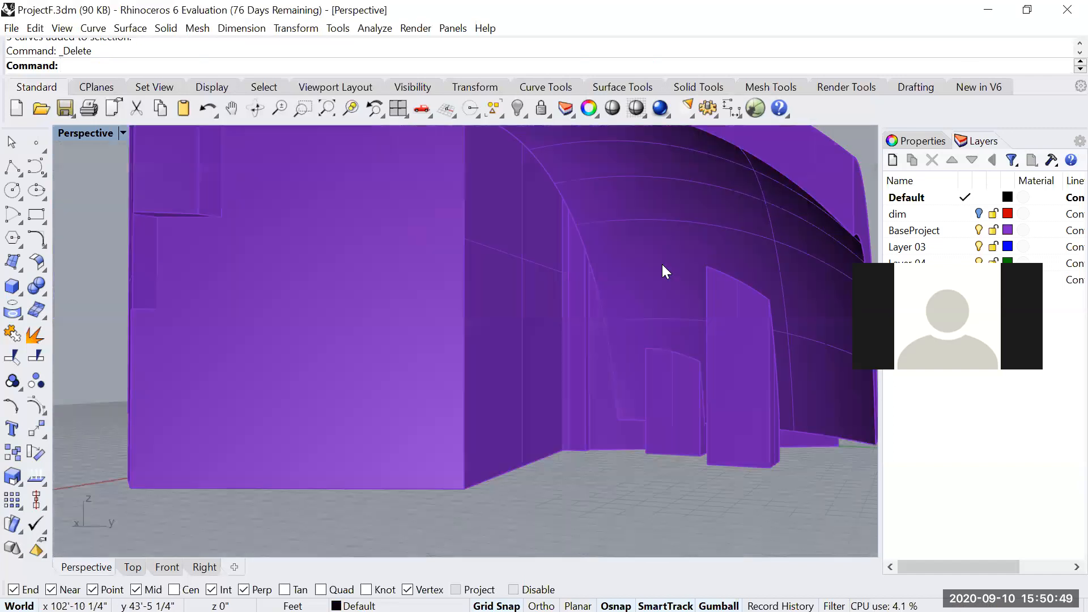
right_drag(636, 300, 467, 288)
scroll(330, 329, down, 5)
scroll(245, 392, down, 3)
scroll(233, 421, up, 6)
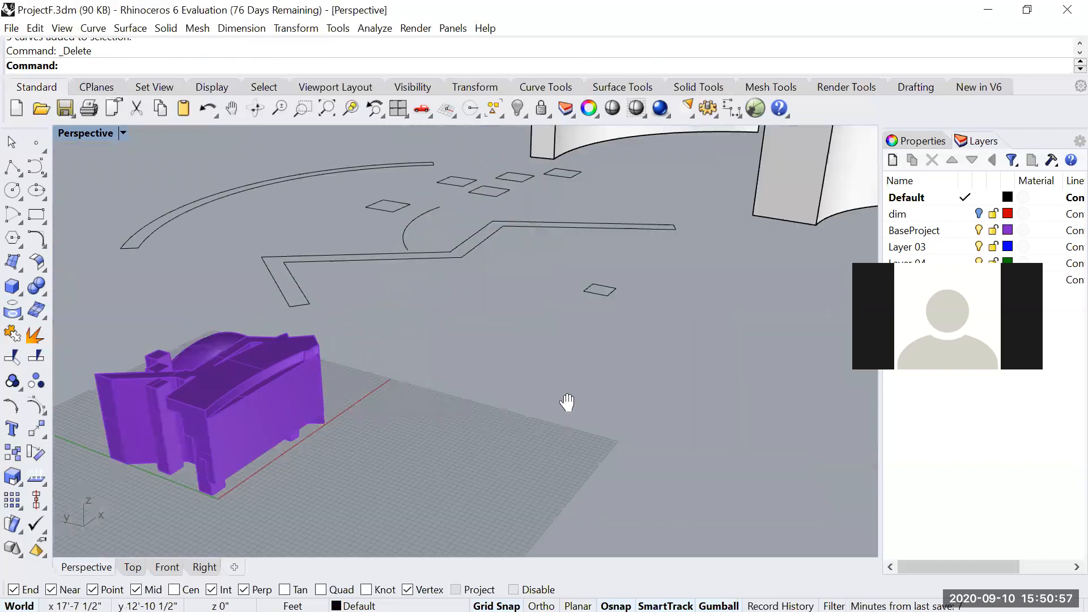
Delete all the leftover base curves and the two remaining curved extrusions beside the purple mass
scroll(567, 403, down, 5)
right_drag(567, 402, 445, 358)
drag(621, 188, 213, 425)
key(Delete)
Examine the remaining purple mass from an angled view with the whole model fitted in view
right_drag(232, 423, 211, 392)
shift+right_drag(211, 392, 323, 400)
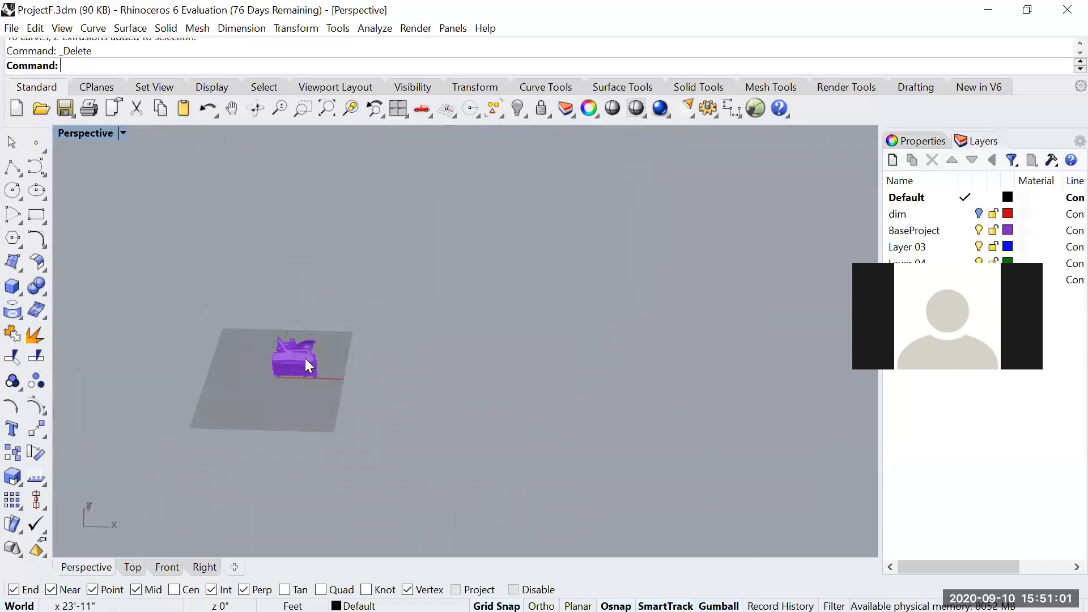
scroll(309, 360, up, 6)
scroll(272, 387, up, 2)
right_drag(258, 386, 433, 292)
text(Z)
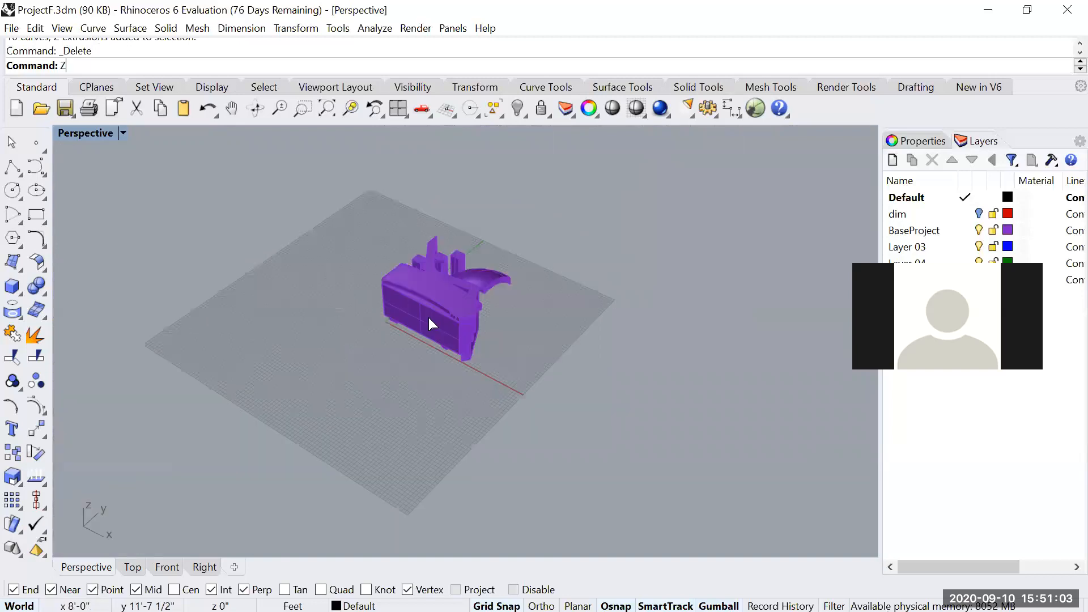
key(Return)
text(e)
key(Return)
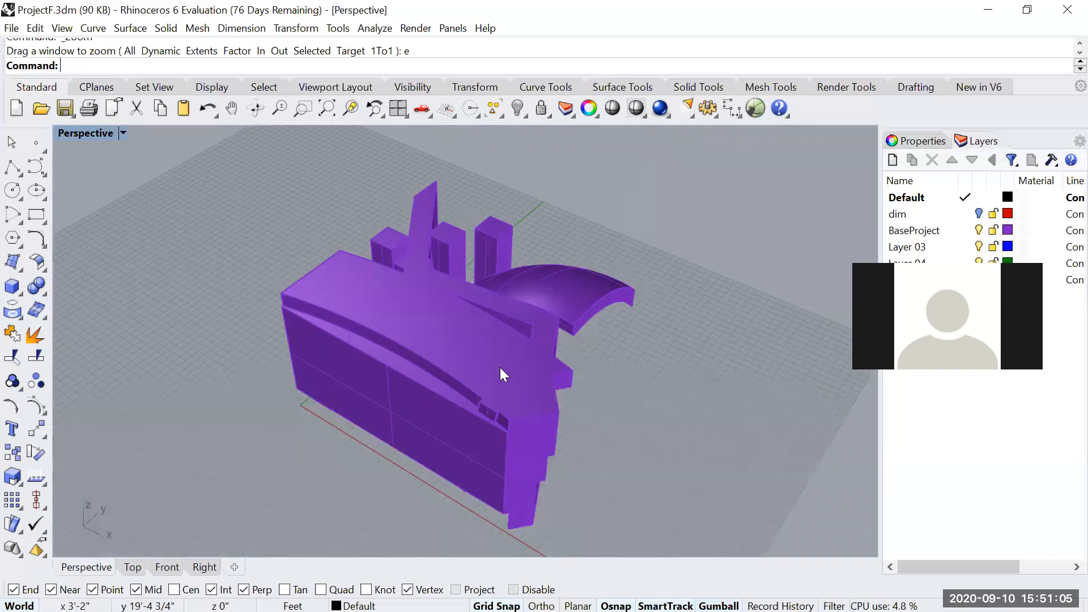